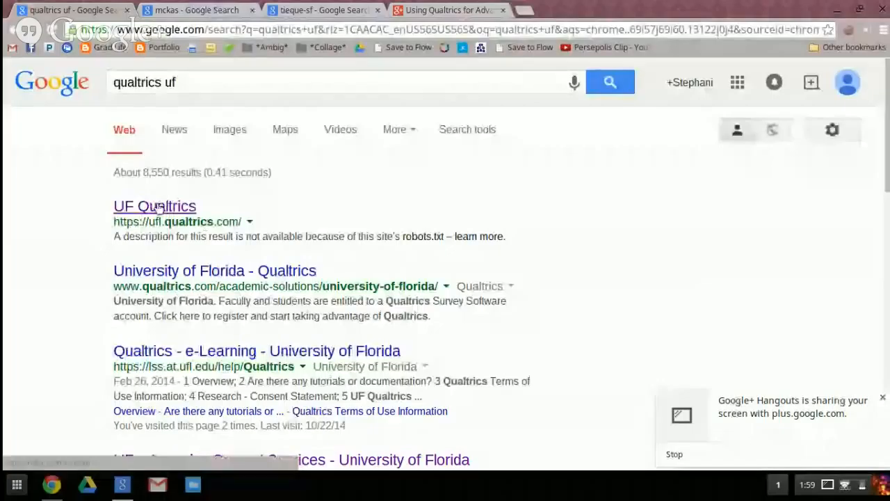
# Open the UF Qualtrics site from the search results and sign in with the GatorLink username and password
pyautogui.click(159, 206)
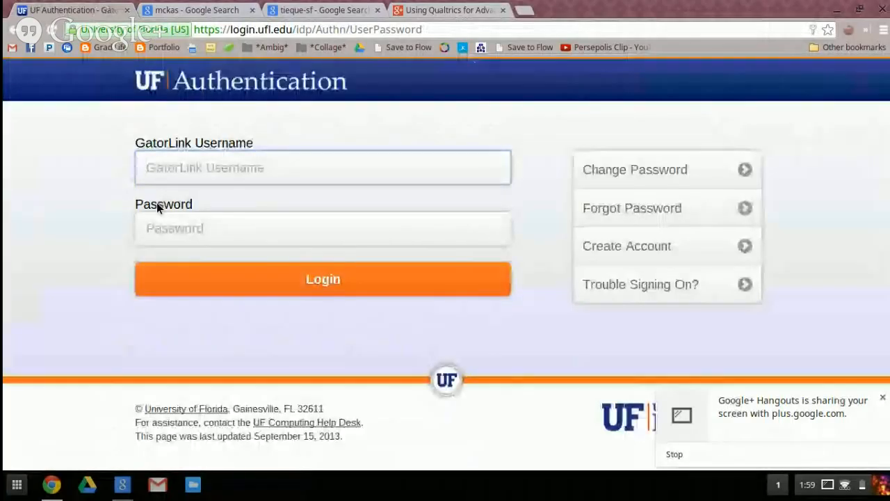
pyautogui.write('sbabcock')
pyautogui.press('Tab')
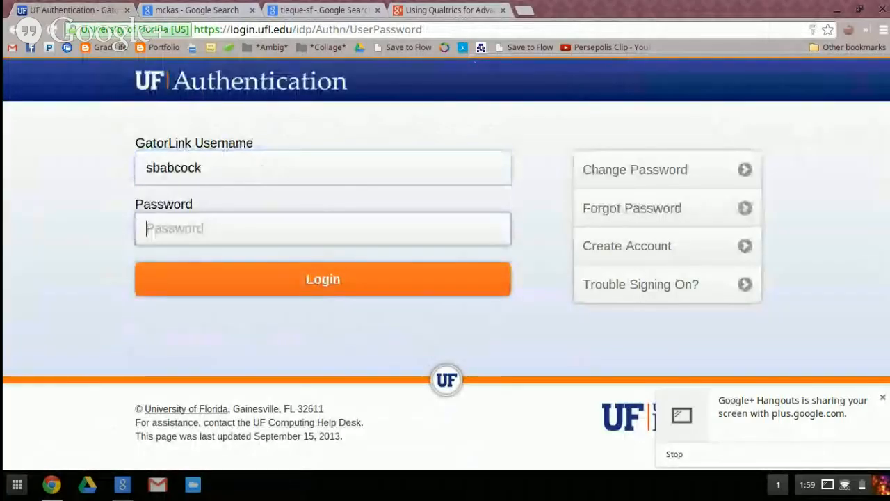
pyautogui.write('********')
pyautogui.press('Return')
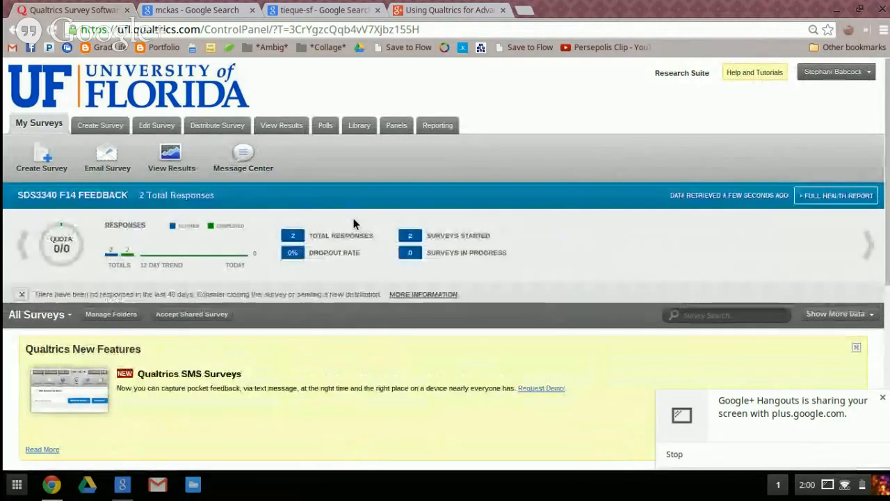
# Create a survey named "Adv Theories" in a "Classwork" folder with the Quick Survey Builder, and dismiss the screen-sharing notification
pyautogui.click(98, 126)
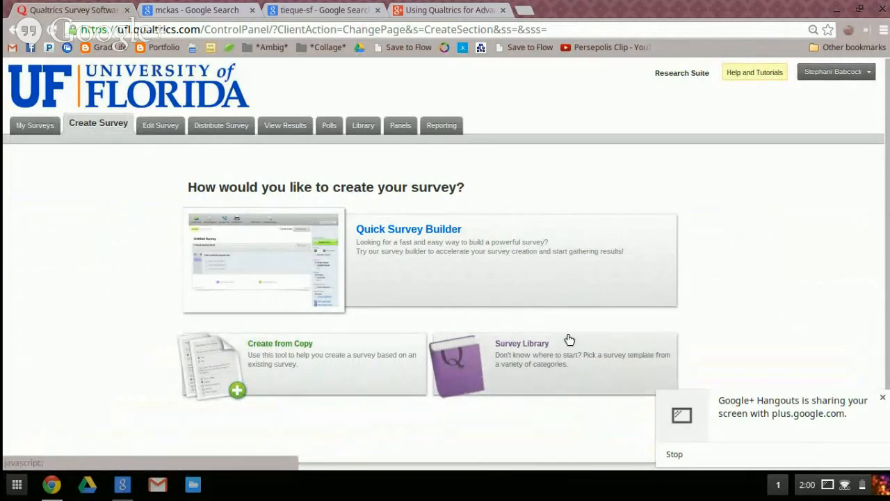
pyautogui.click(427, 231)
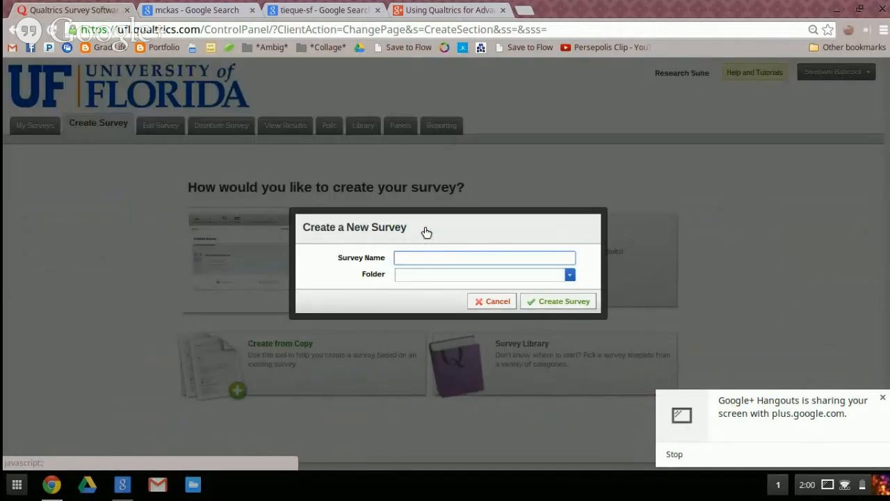
pyautogui.write('Adv Theories')
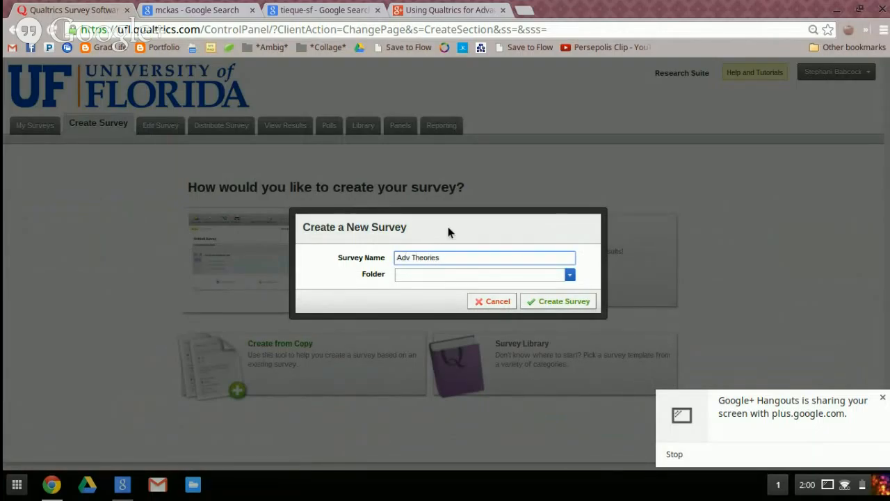
pyautogui.click(569, 274)
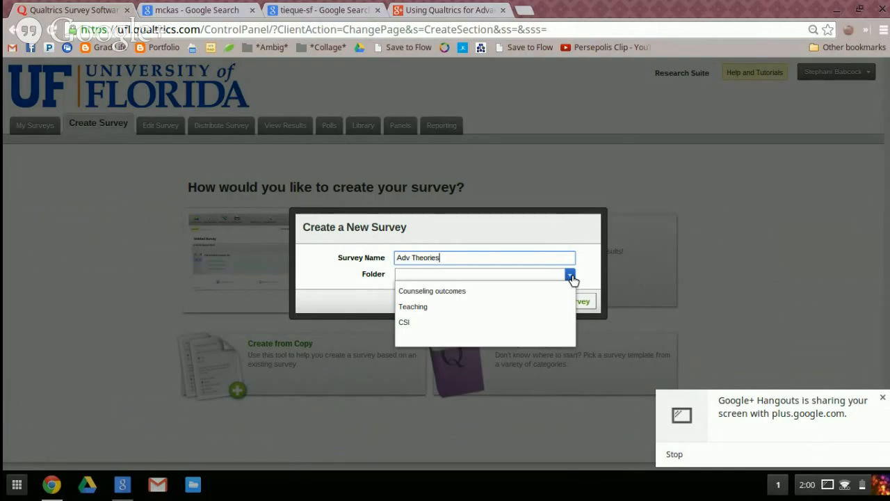
pyautogui.click(424, 336)
pyautogui.click(419, 276)
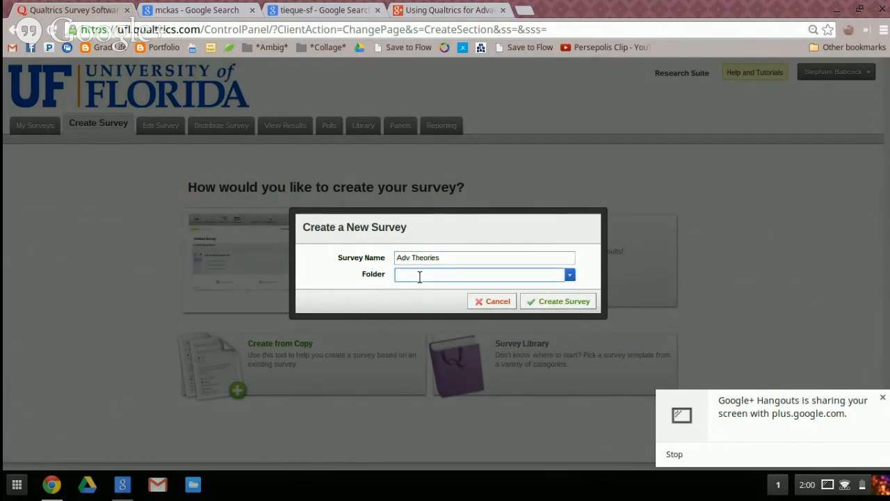
pyautogui.write('Classwork')
pyautogui.click(551, 303)
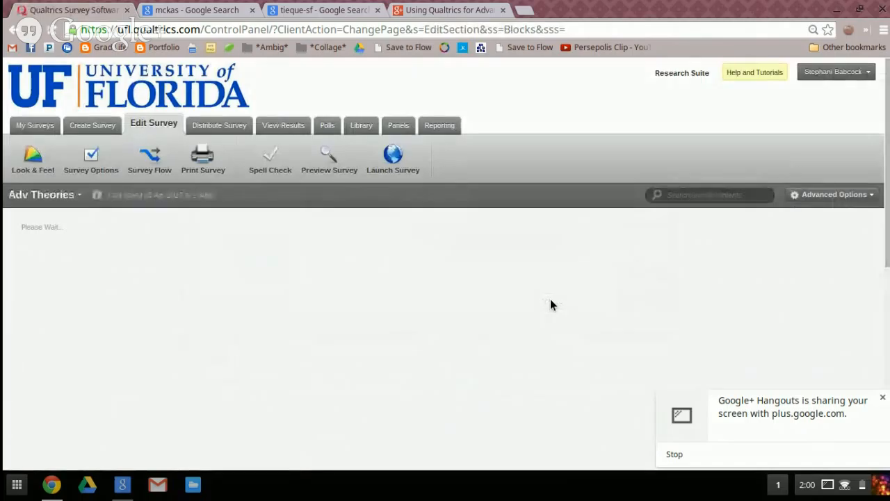
pyautogui.click(883, 397)
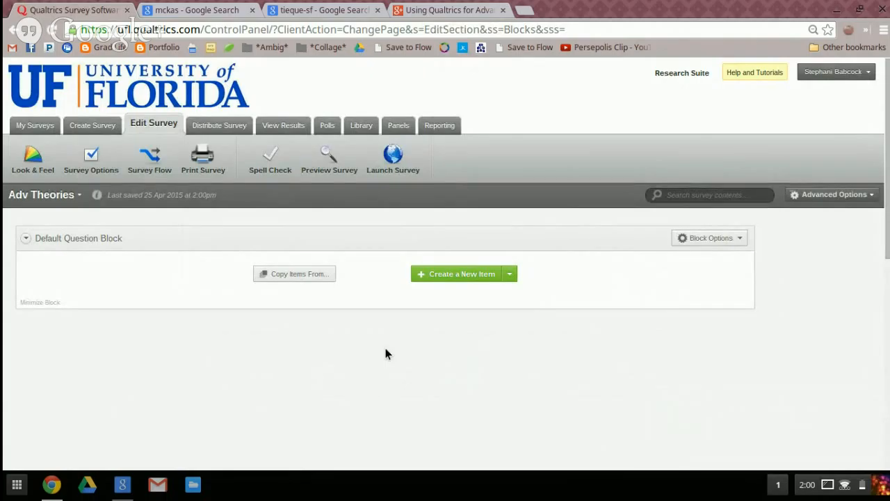
# Add a descriptive text item to the default question block with the text "Title of the Survey"
pyautogui.click(468, 276)
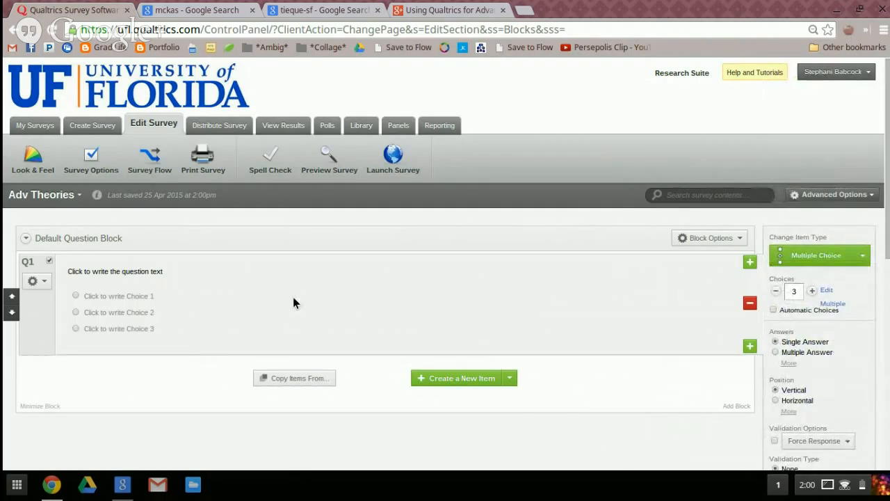
pyautogui.click(860, 259)
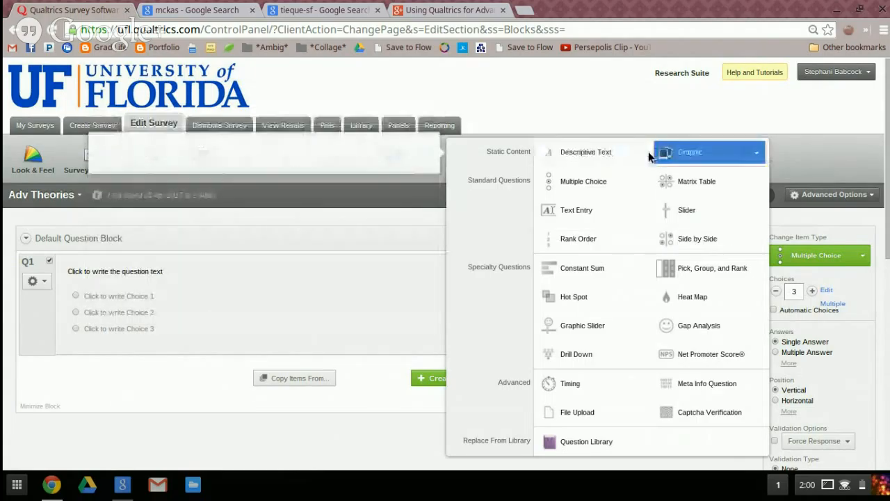
pyautogui.click(639, 153)
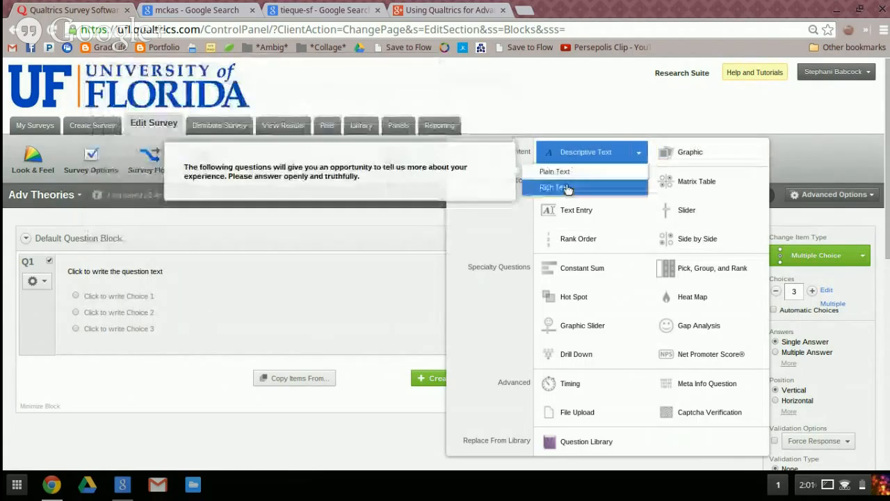
pyautogui.click(592, 154)
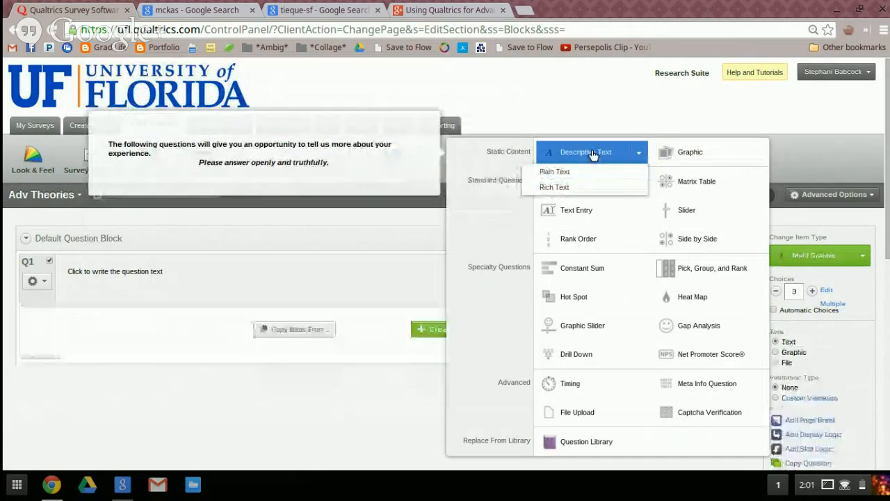
pyautogui.click(189, 287)
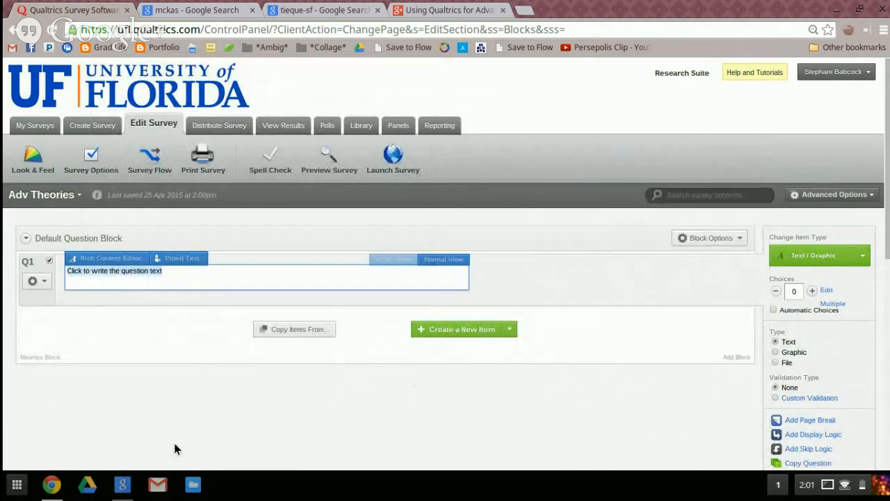
pyautogui.write('Title of the Survey h')
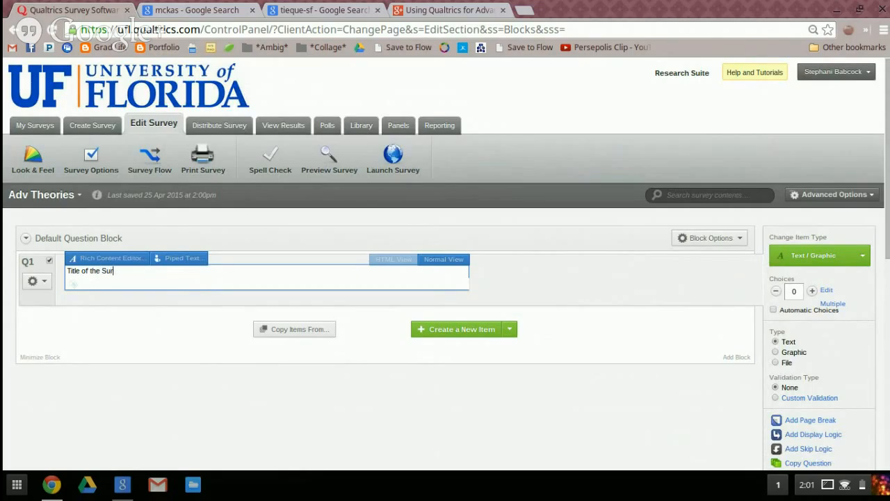
pyautogui.press('BackSpace')
pyautogui.press('BackSpace')
pyautogui.click(44, 282)
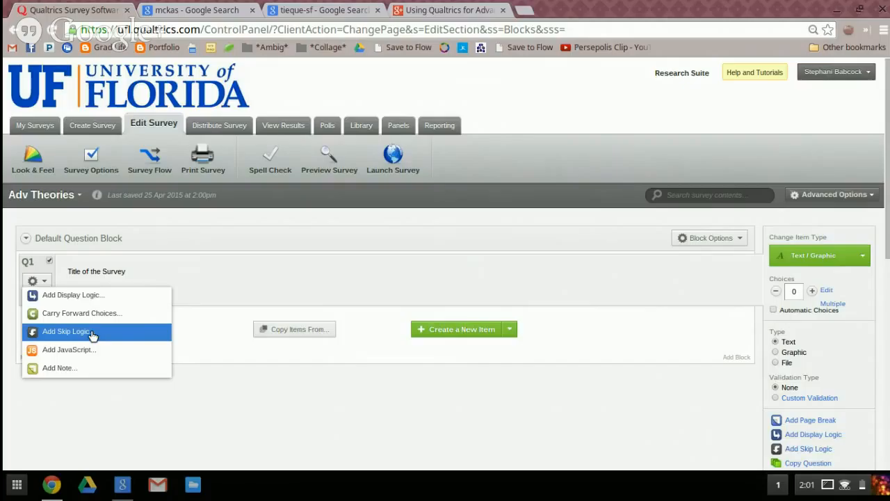
pyautogui.click(224, 281)
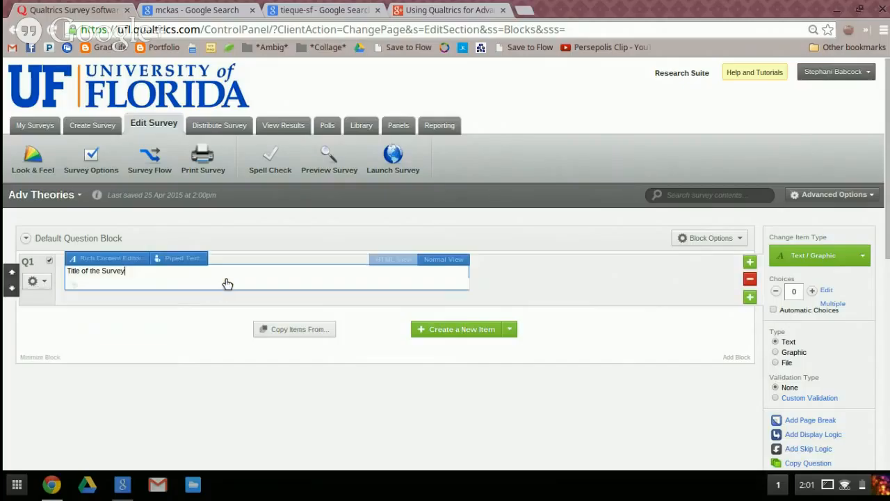
pyautogui.click(165, 245)
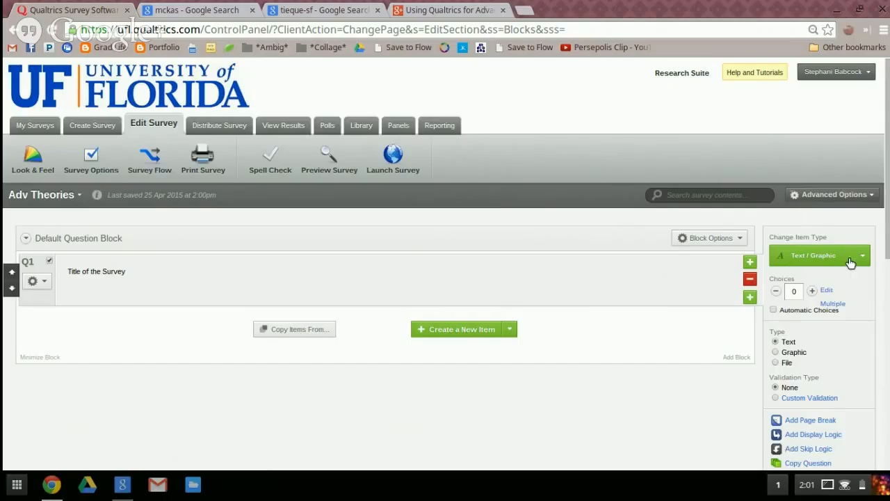
# Add a second descriptive text item reading "Informed consent" below the survey title
pyautogui.click(436, 329)
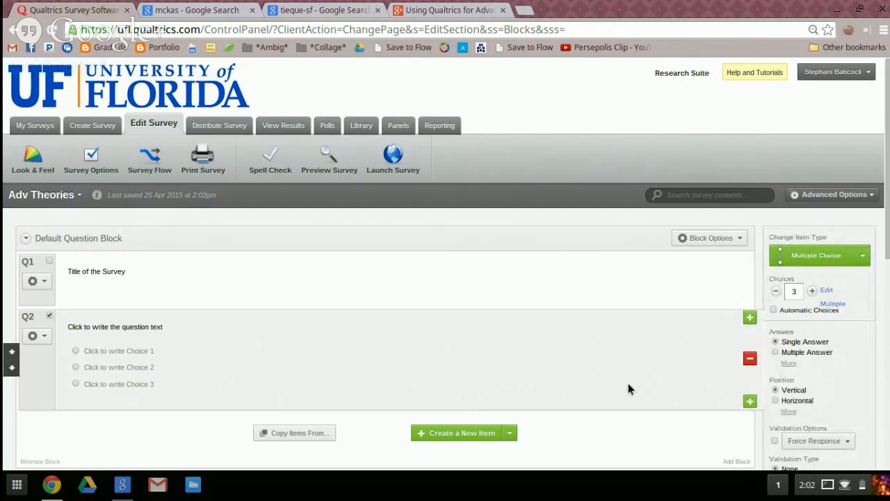
pyautogui.click(862, 255)
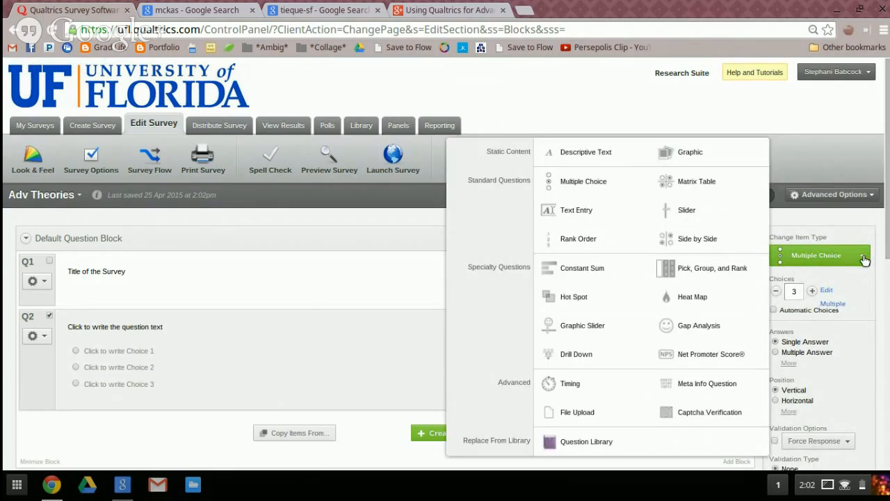
pyautogui.click(566, 156)
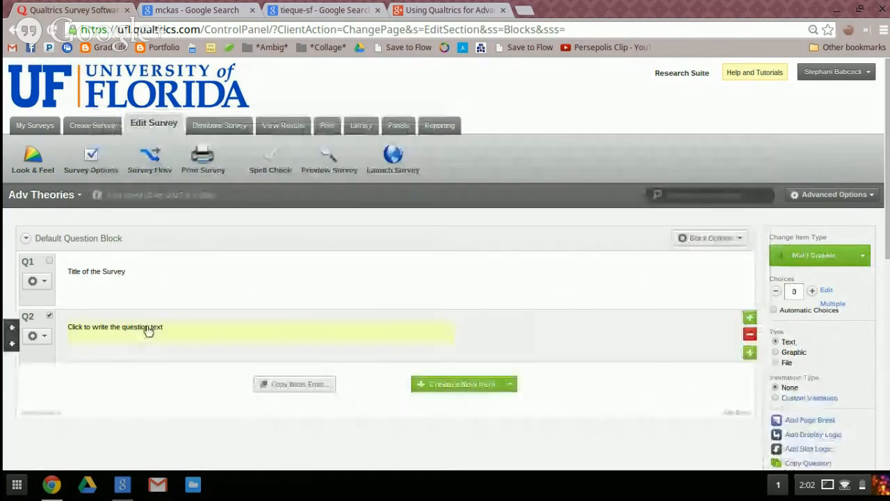
pyautogui.click(94, 333)
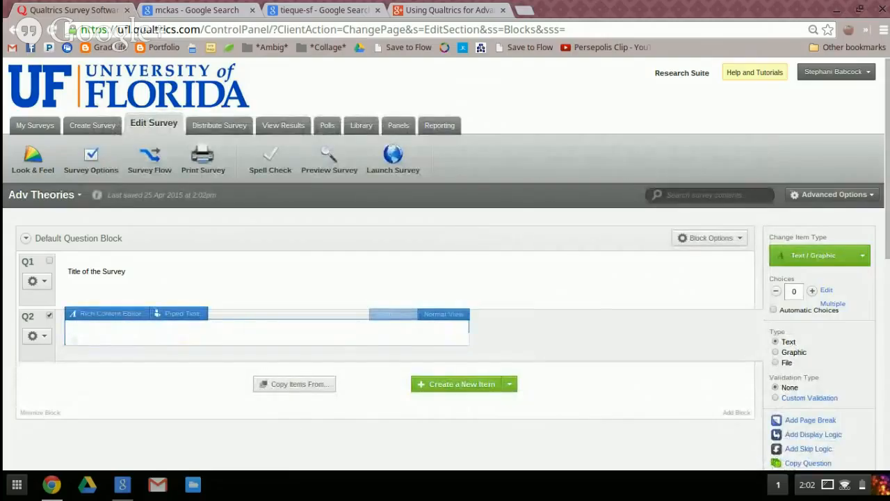
pyautogui.write('Informed consent')
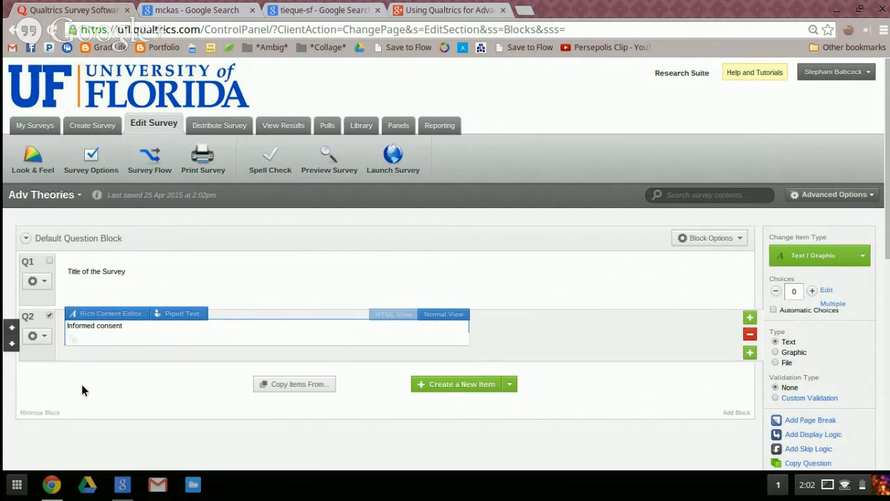
pyautogui.click(189, 369)
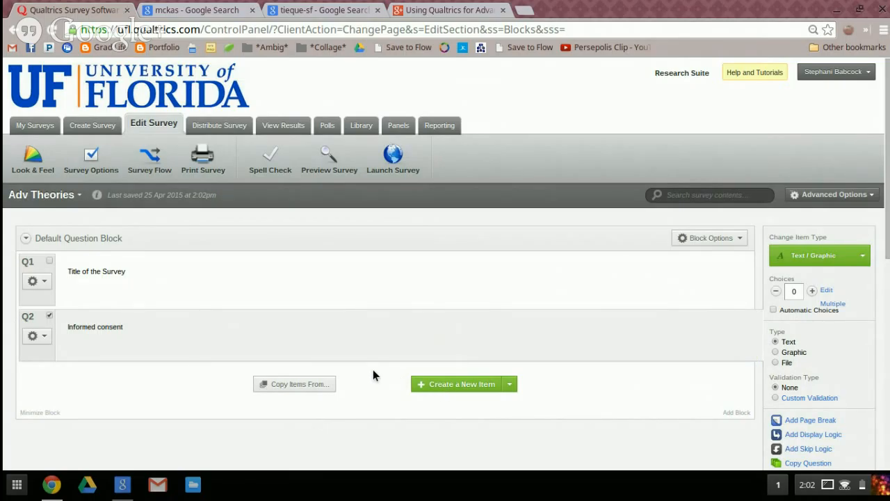
# Add a multiple-choice question with the text "Informed consent" and delete the text-only informed consent item above it
pyautogui.scroll(-2, 373, 370)
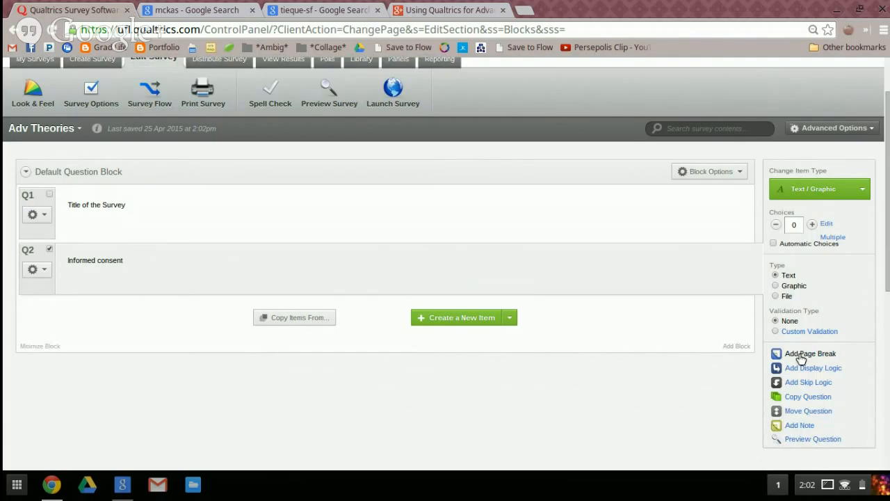
pyautogui.click(452, 317)
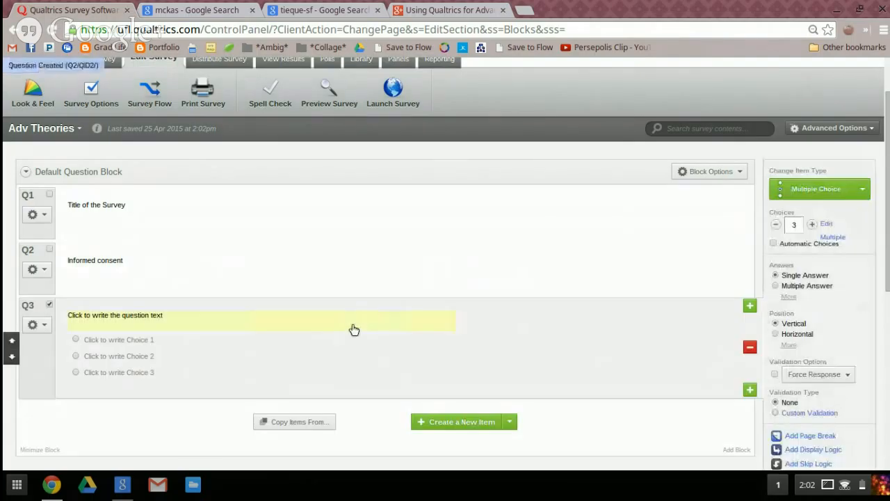
pyautogui.click(141, 319)
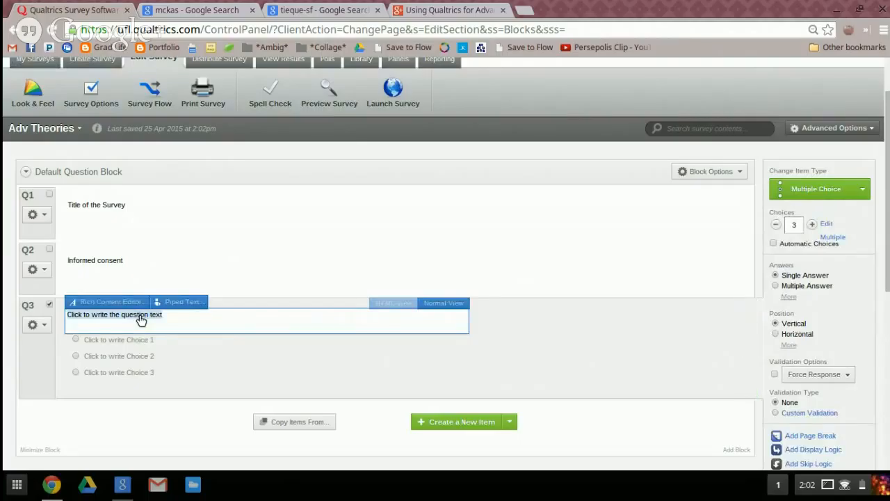
pyautogui.write('Informed consent')
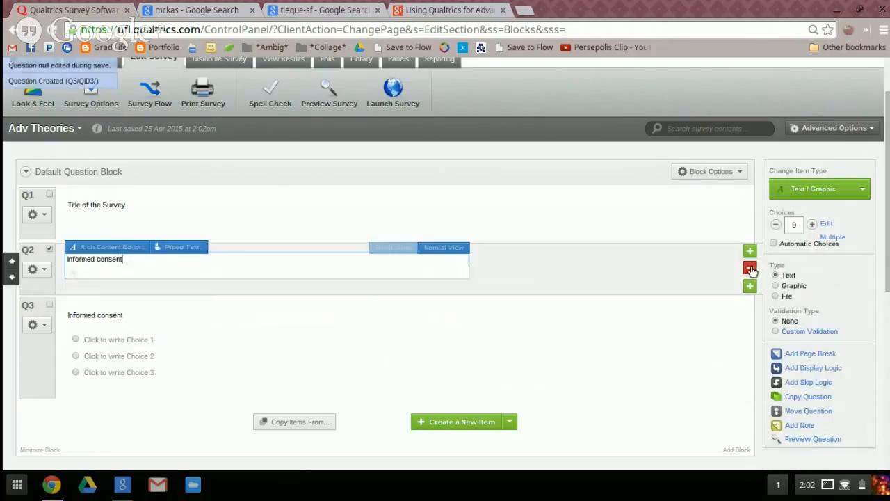
pyautogui.press('BackSpace')
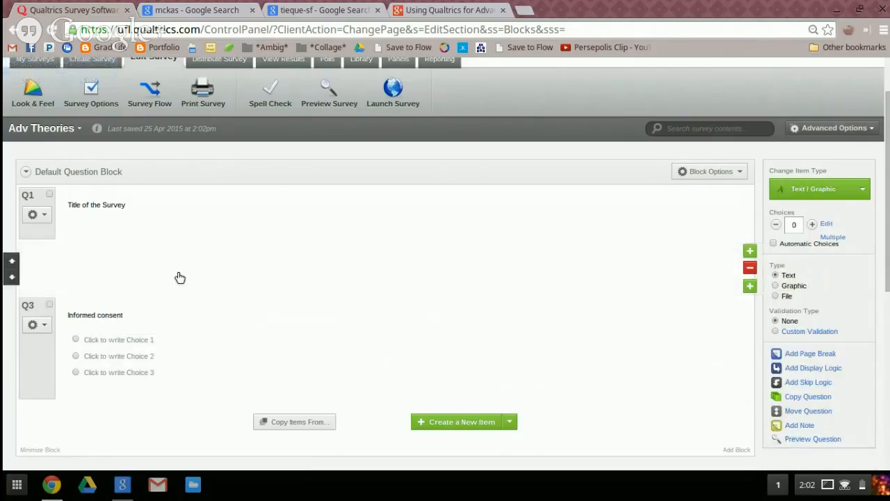
# Label the informed consent question's first two choices "Agree to Participate" and "Do Not Agree to Participate"
pyautogui.click(91, 284)
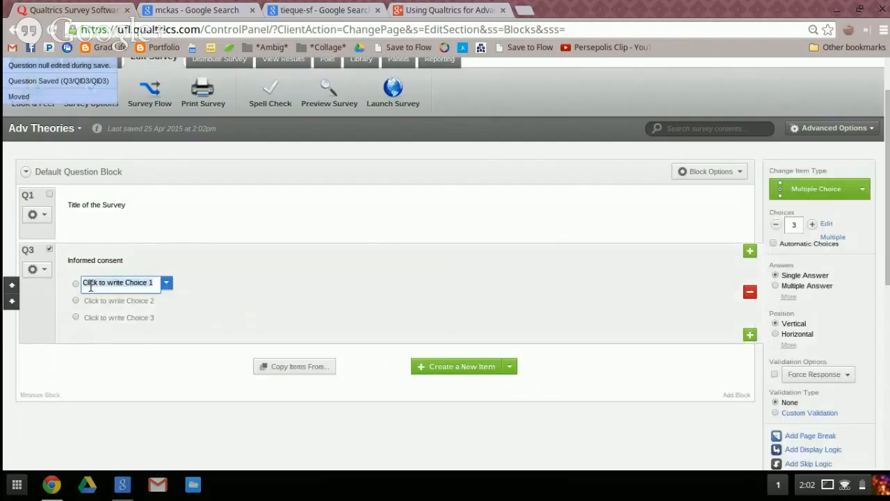
pyautogui.write('Agree to Participate')
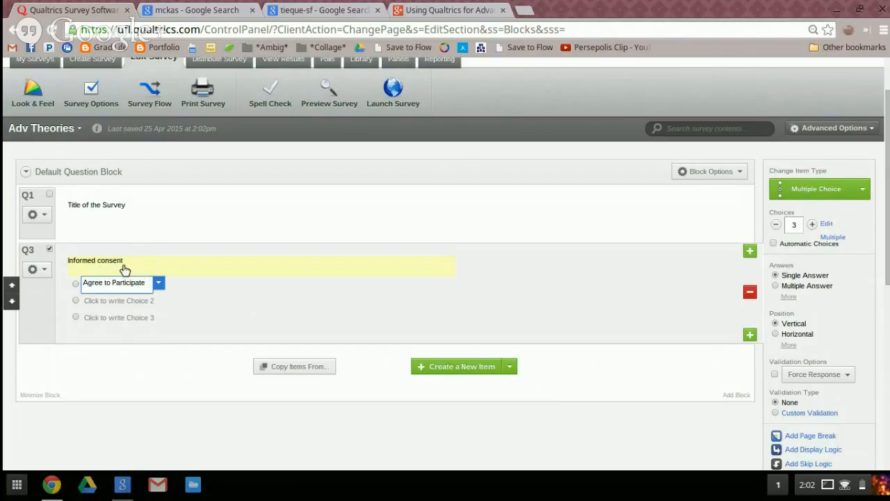
pyautogui.click(106, 300)
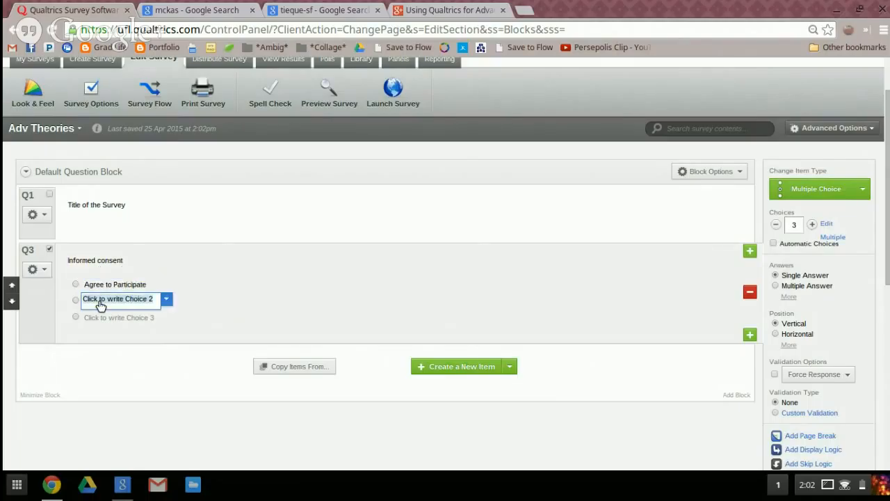
pyautogui.write('Do Not a')
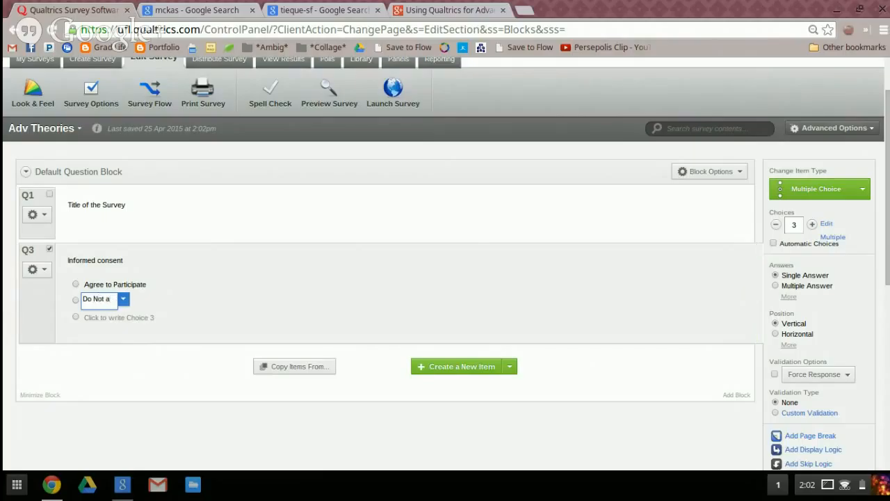
pyautogui.press('BackSpace')
pyautogui.write('Agree to Participa')
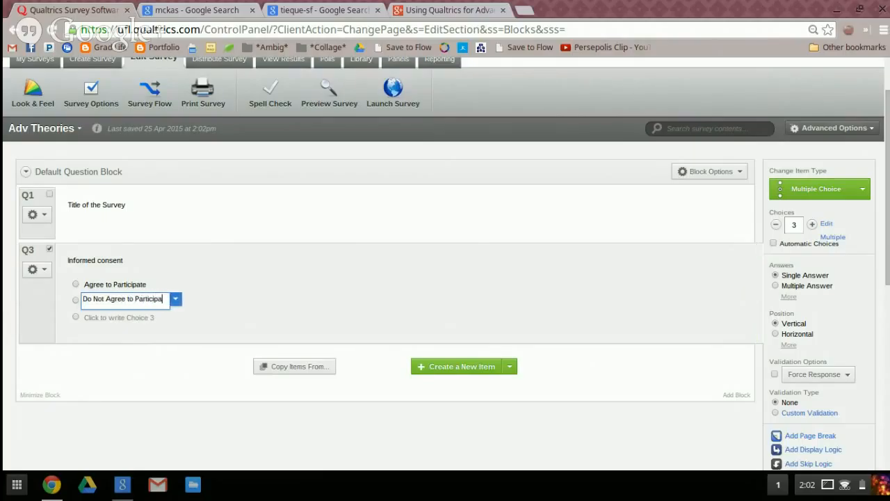
pyautogui.write('te')
# Remove the unused third choice from the informed consent question
pyautogui.click(98, 317)
pyautogui.click(167, 317)
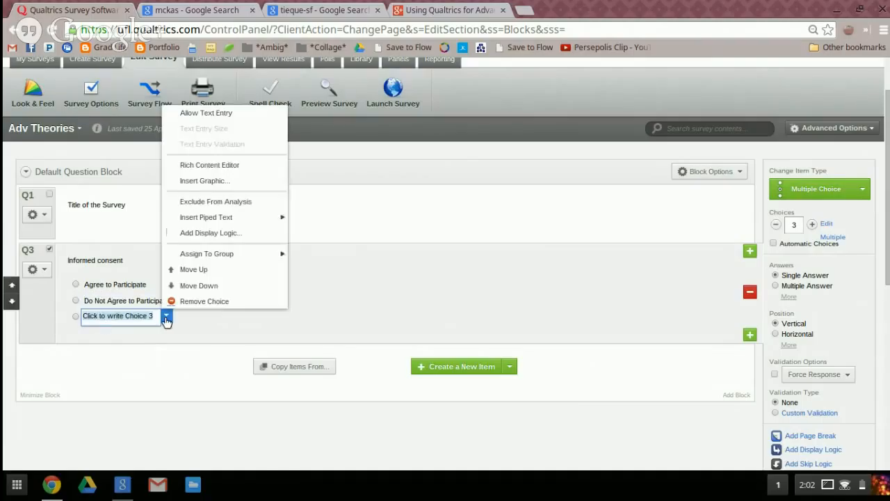
pyautogui.click(197, 302)
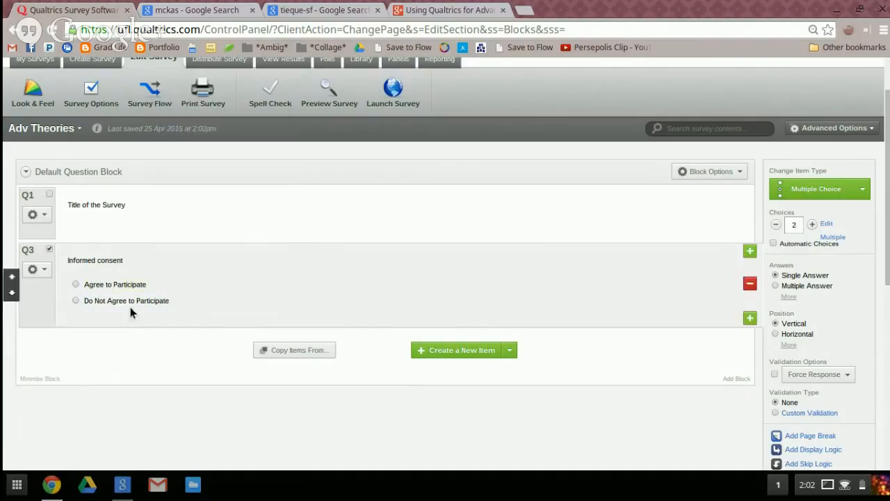
pyautogui.click(42, 271)
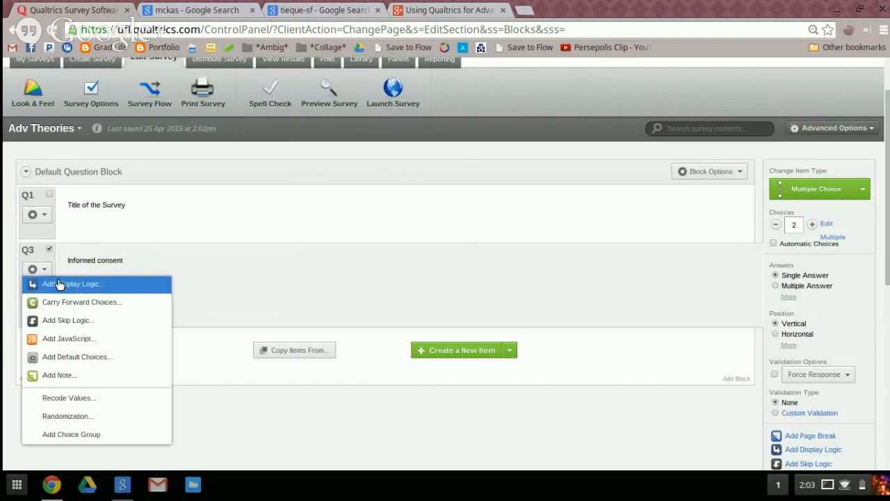
pyautogui.click(60, 283)
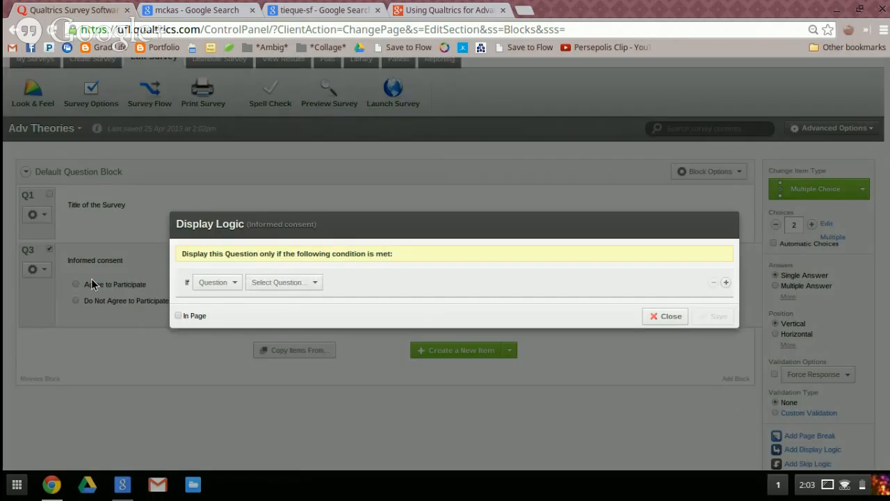
pyautogui.click(235, 283)
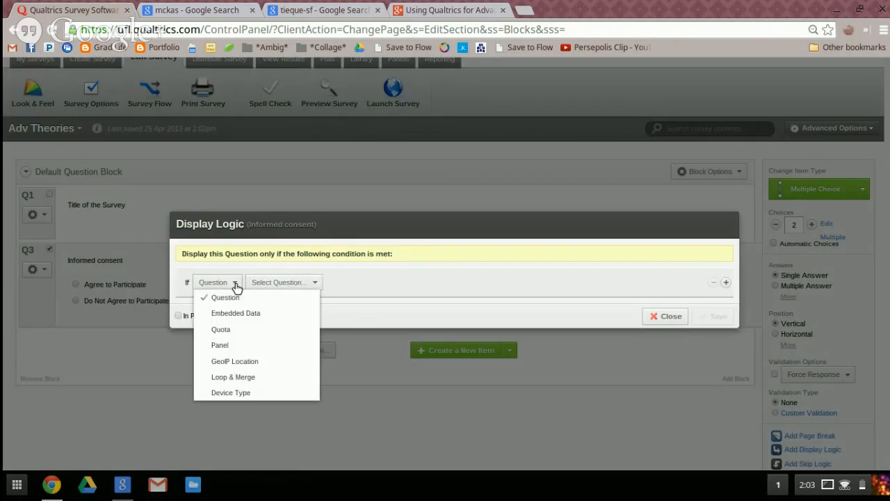
pyautogui.click(262, 282)
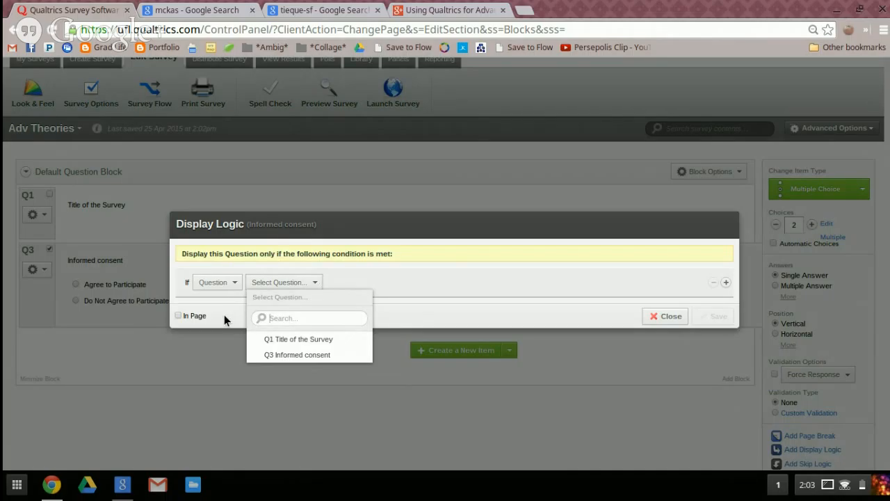
pyautogui.click(665, 316)
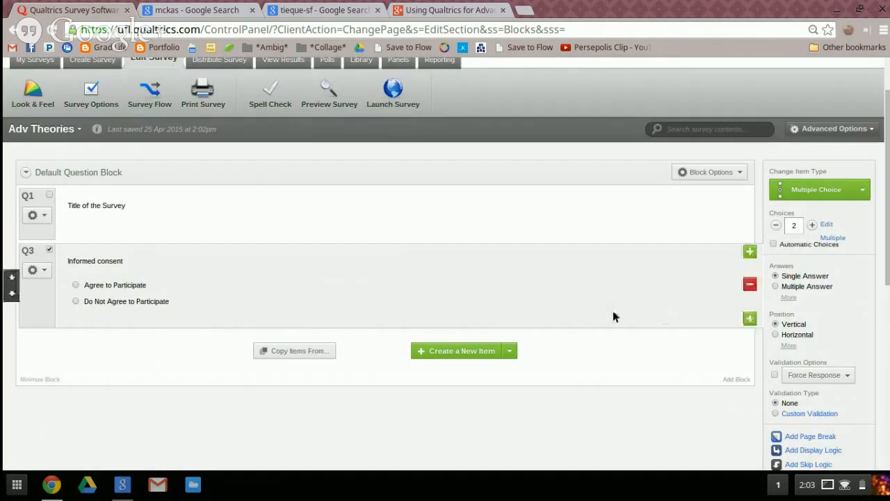
# Add skip logic to the informed consent question that skips to End of Survey if "Do Not Agree to Participate" is selected
pyautogui.click(36, 270)
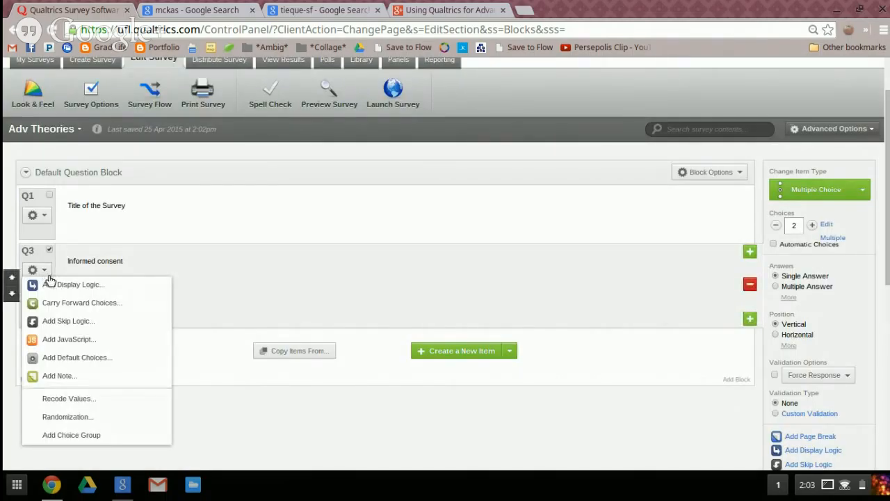
pyautogui.click(73, 322)
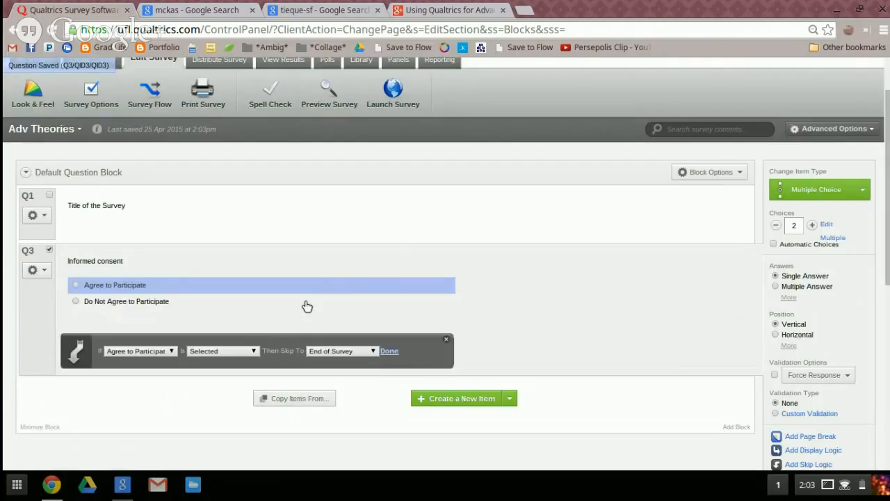
pyautogui.click(165, 357)
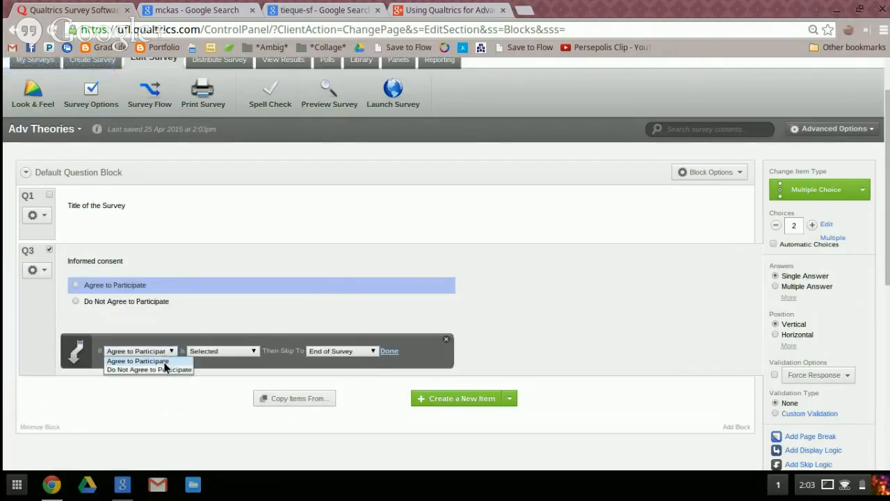
pyautogui.click(166, 369)
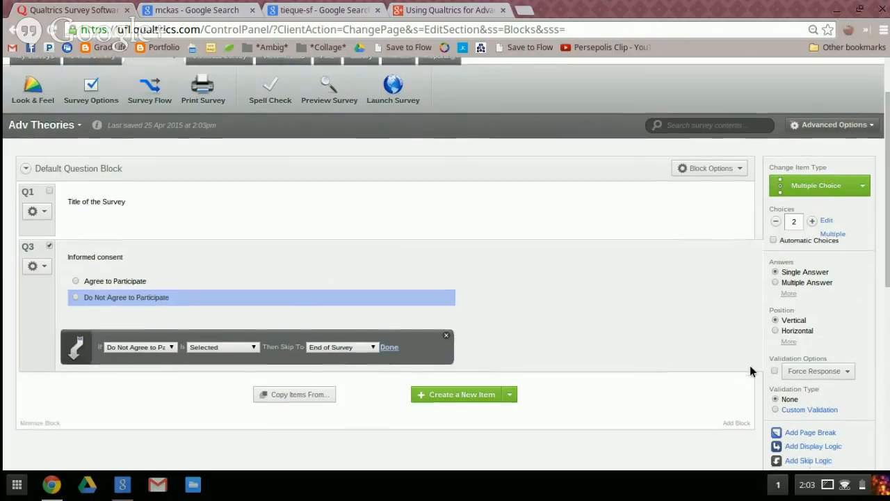
# Insert a page break after the informed consent question
pyautogui.scroll(-1, 755, 369)
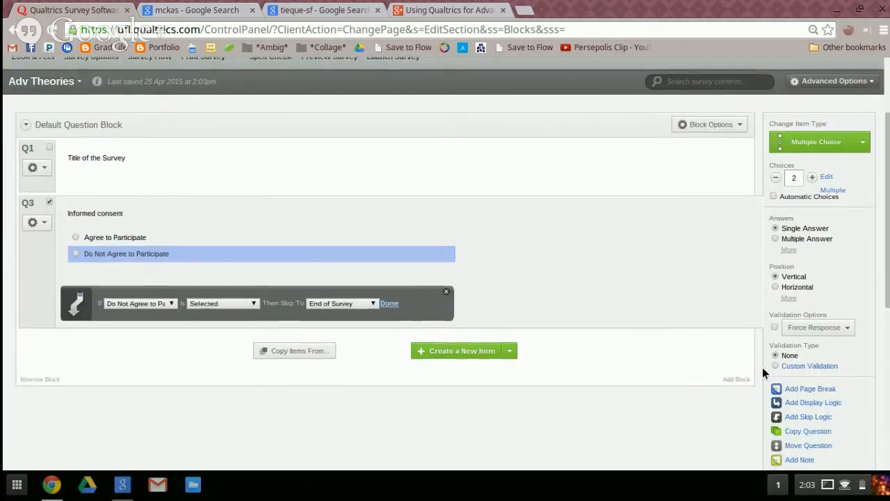
pyautogui.click(806, 389)
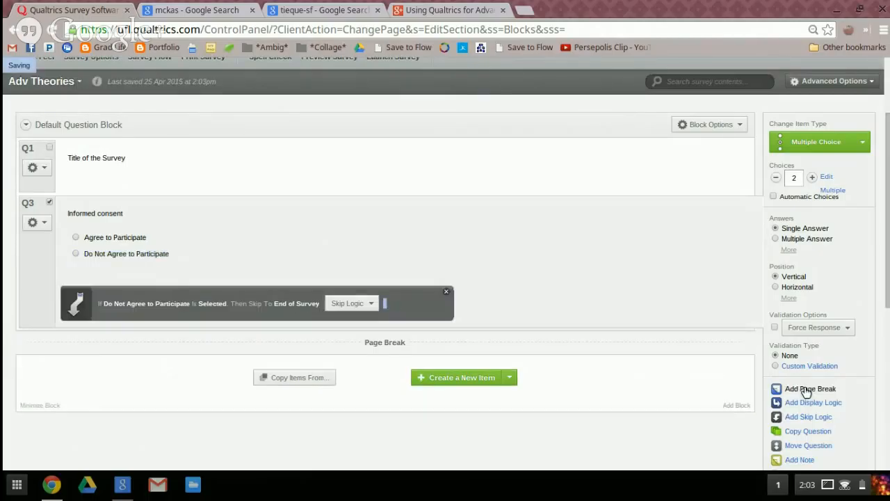
pyautogui.scroll(3, 511, 244)
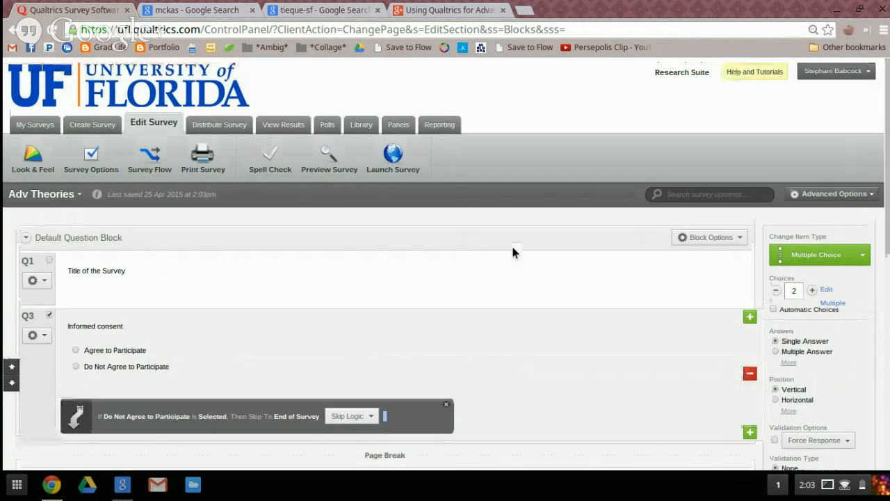
# Add a multiple-choice question below the page break with the text "Demographic question 1"
pyautogui.scroll(-1, 549, 385)
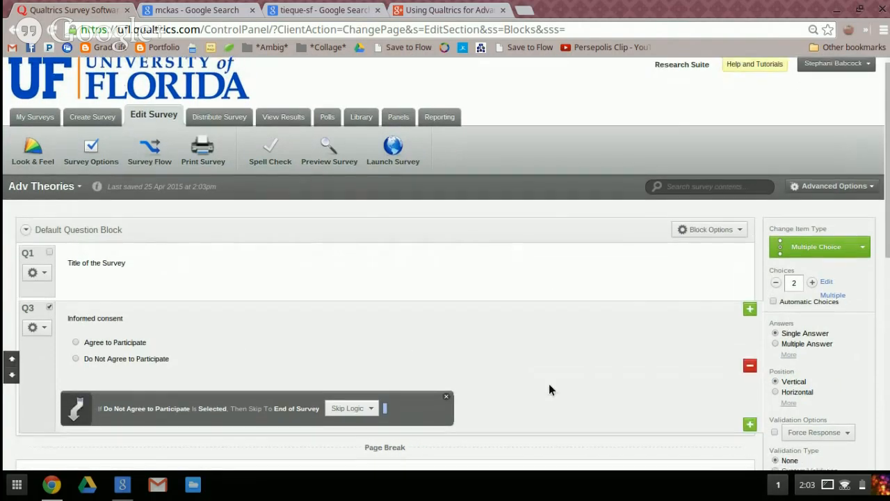
pyautogui.scroll(-4, 548, 389)
pyautogui.click(441, 320)
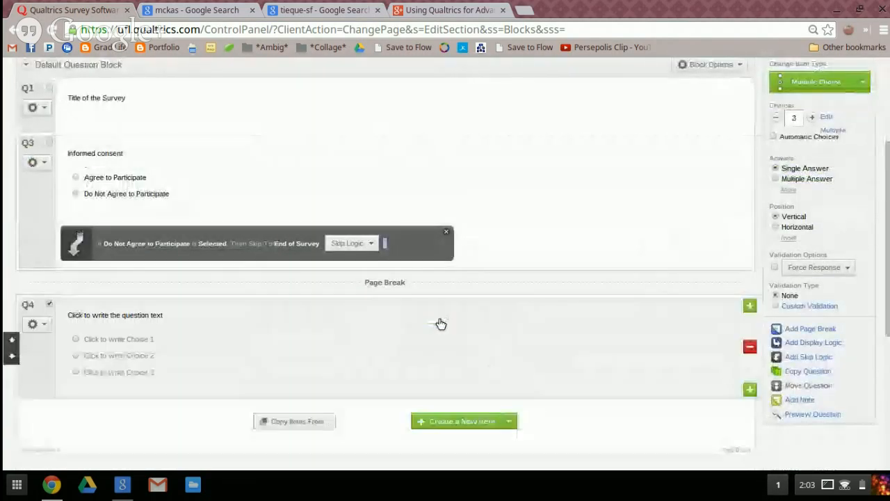
pyautogui.click(76, 315)
pyautogui.write('D')
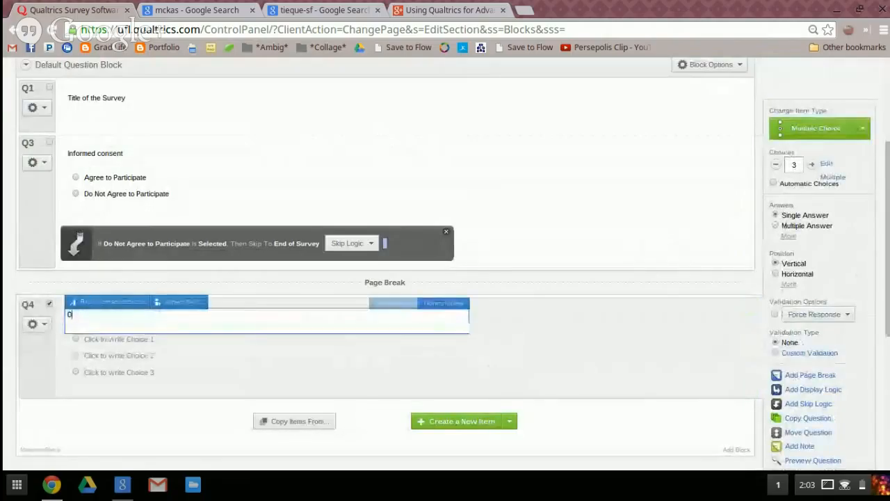
pyautogui.write('emographic qu')
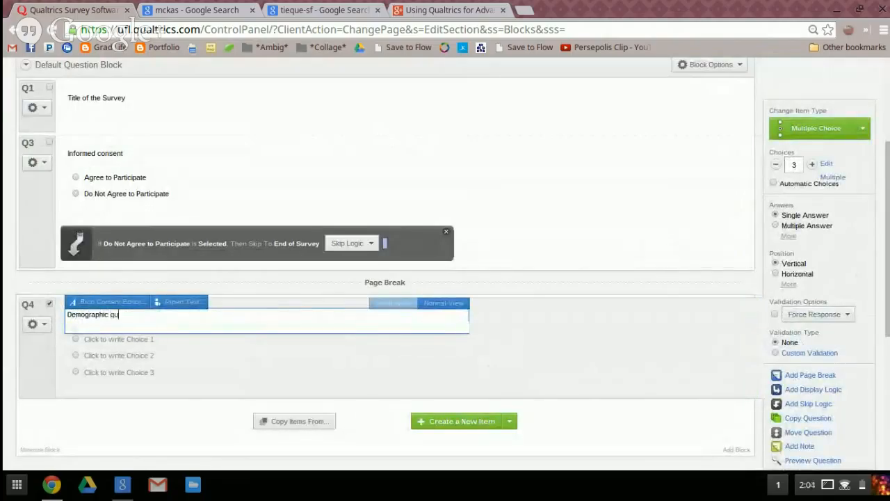
pyautogui.write('estion 1')
# Add another multiple-choice question below the first demographic one with the text "Demographic Question 2"
pyautogui.click(430, 421)
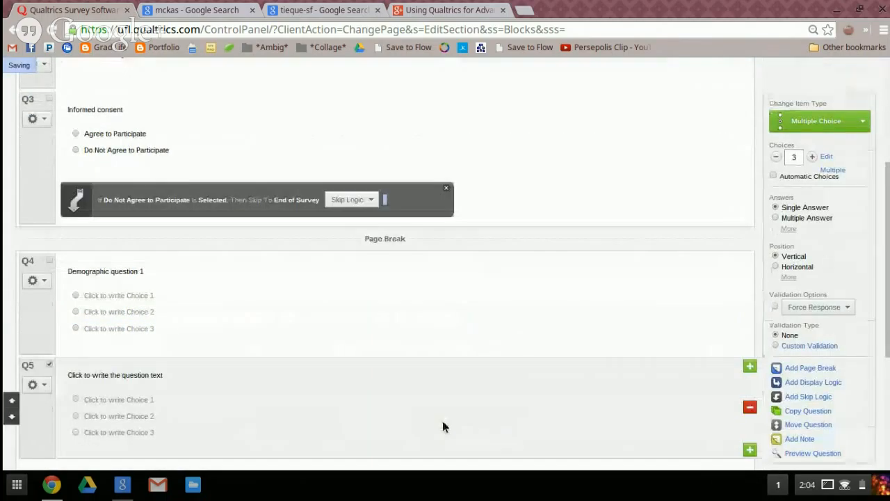
pyautogui.click(93, 375)
pyautogui.write('Demographic Ques')
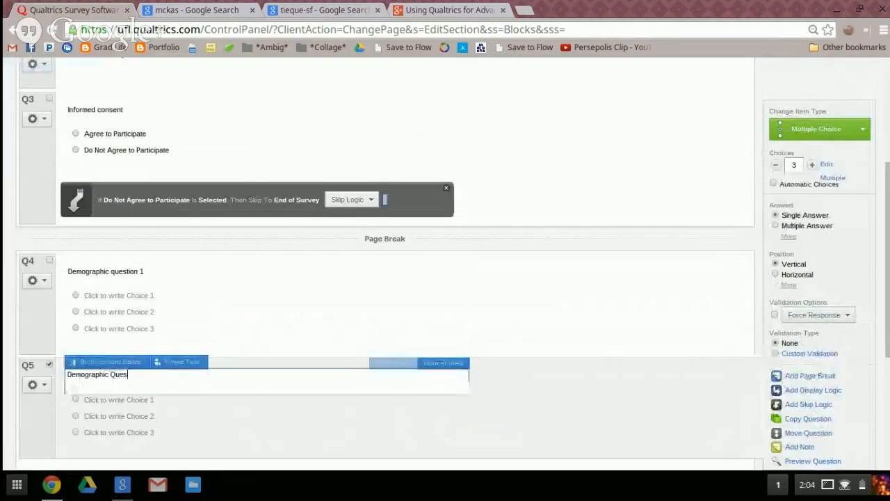
pyautogui.write('tion 2')
pyautogui.click(220, 424)
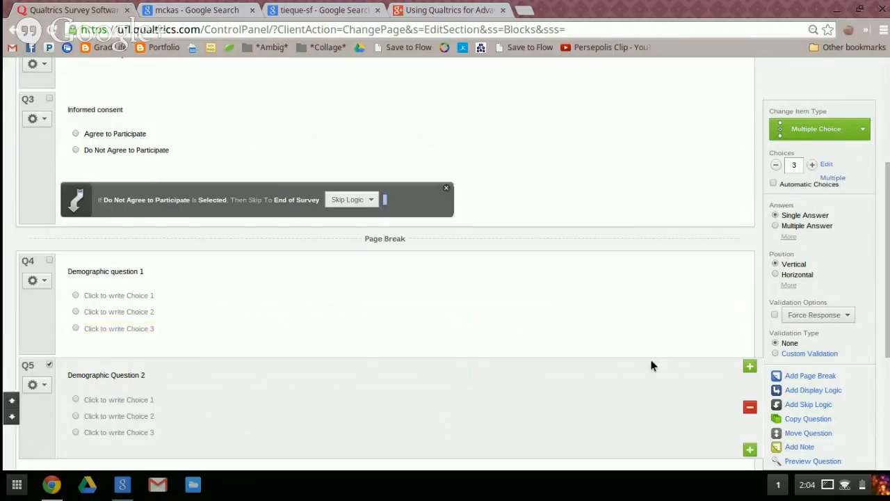
# Increase the number of choices in the second demographic question to 5
pyautogui.click(811, 165)
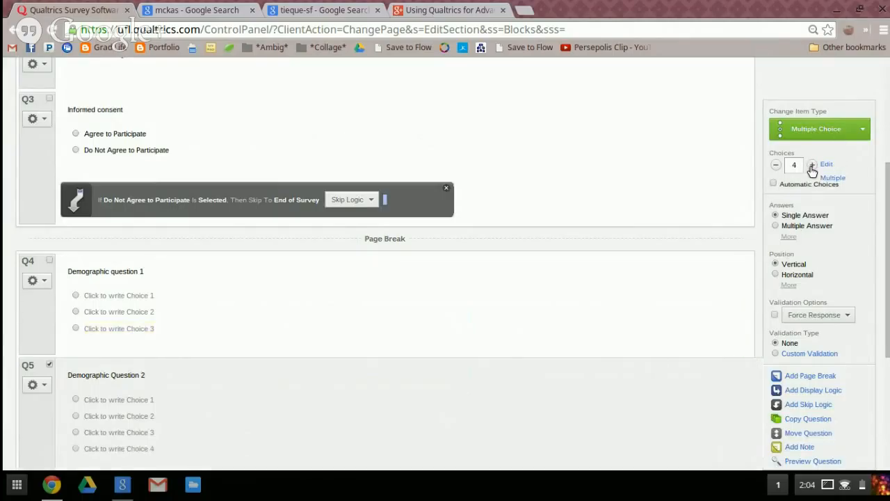
pyautogui.click(812, 165)
pyautogui.scroll(-3, 524, 262)
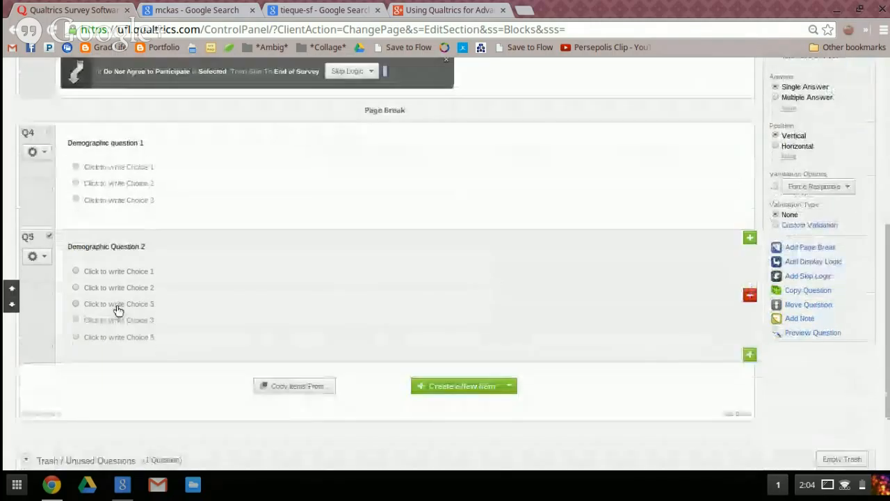
pyautogui.scroll(1, 517, 288)
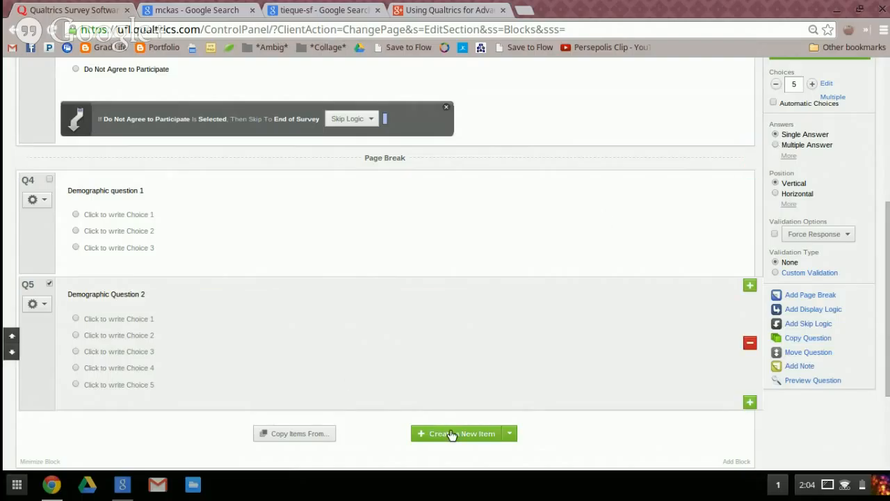
# Change the second demographic question's text to "Race" and label its fifth choice "Other (fill in the blank below)"
pyautogui.click(104, 295)
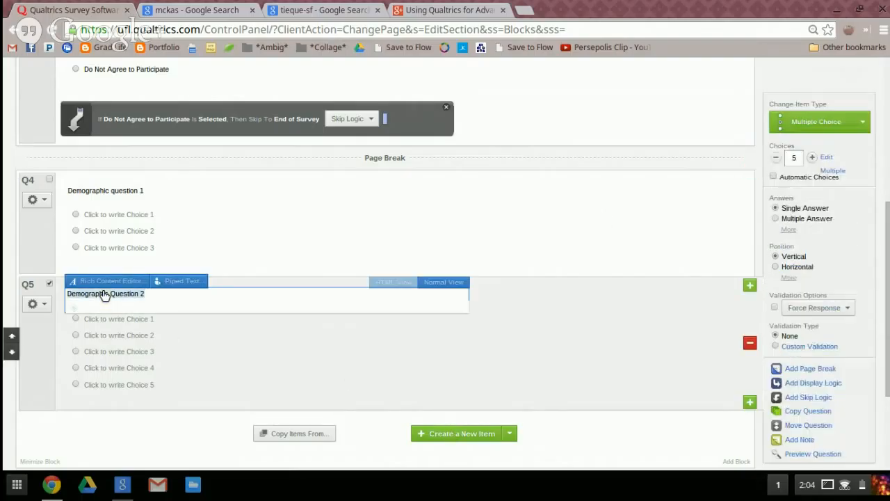
pyautogui.write('Race')
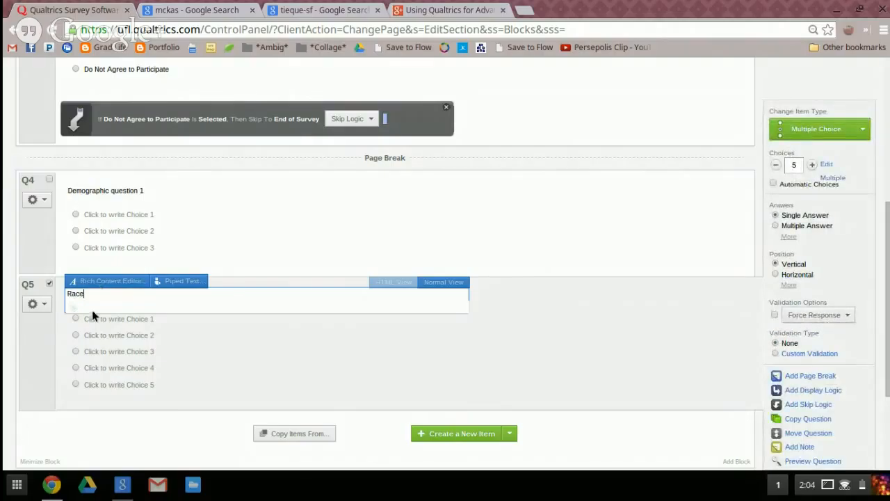
pyautogui.click(110, 383)
pyautogui.write('Other')
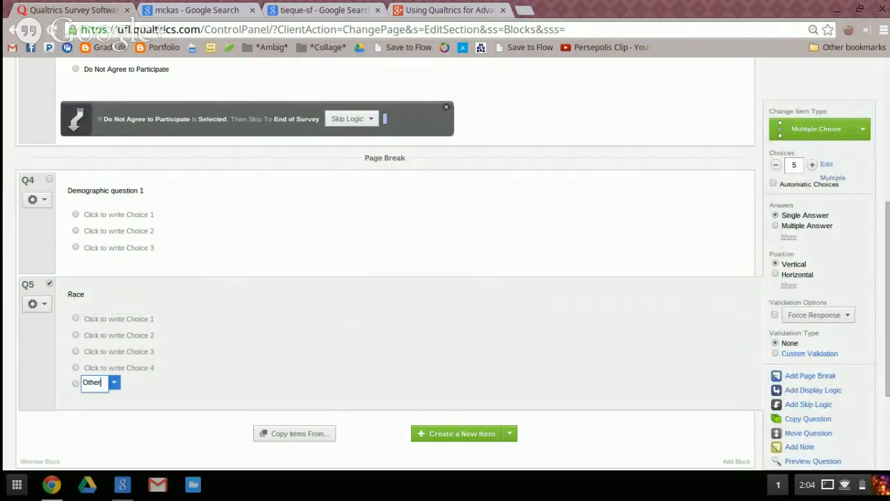
pyautogui.write(' (fill in the blank')
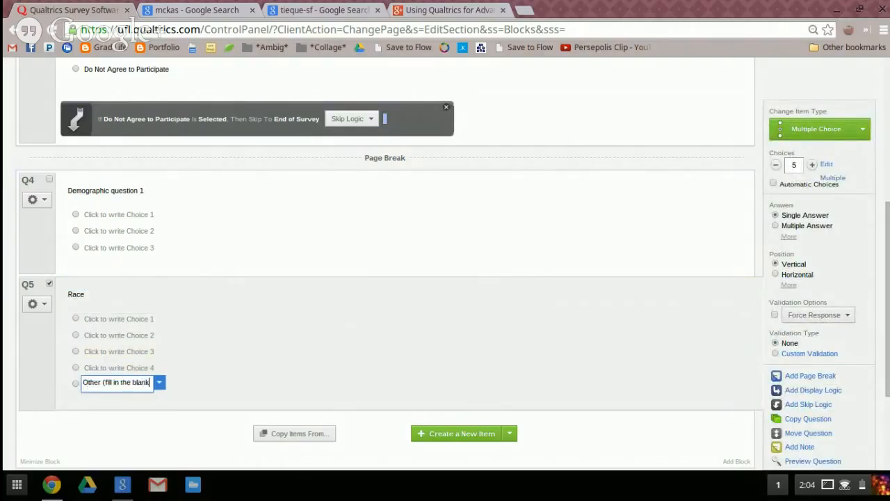
pyautogui.write(' below)')
pyautogui.click(269, 379)
# Add a question below the Race question with the text "Race: other" and change its type to Text Entry
pyautogui.scroll(-3, 306, 373)
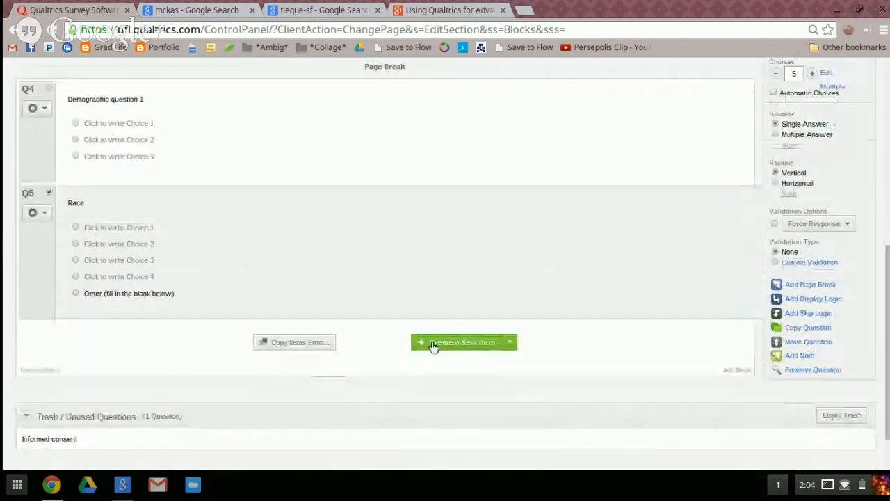
pyautogui.click(433, 342)
pyautogui.click(139, 341)
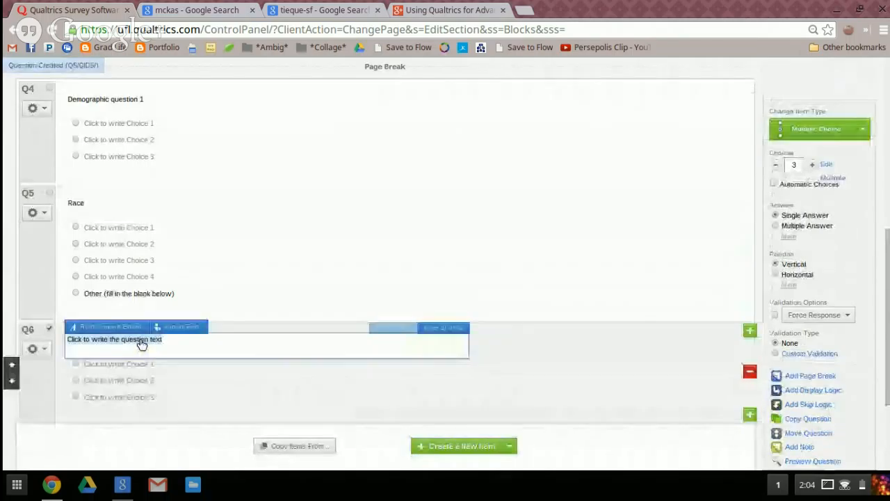
pyautogui.write('Rac')
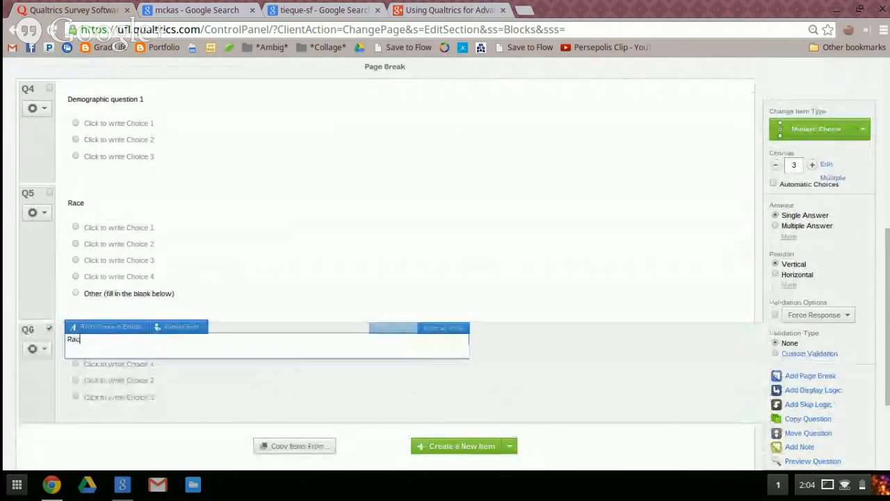
pyautogui.write('e: other')
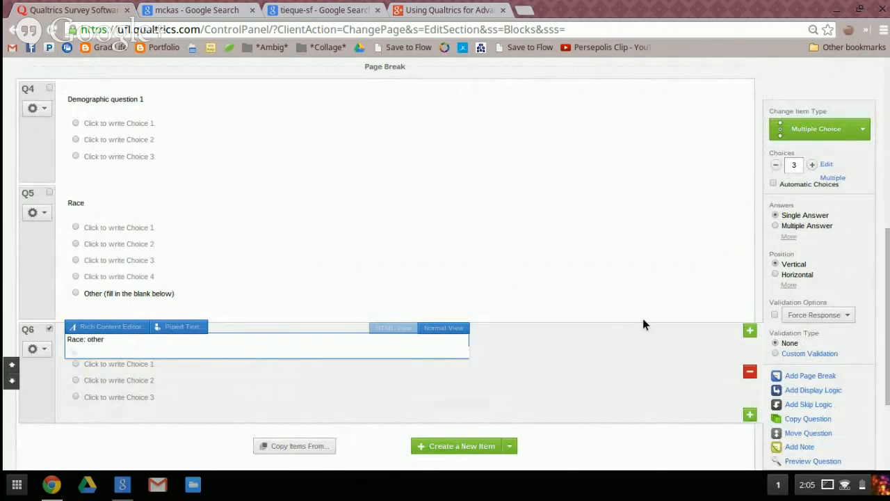
pyautogui.click(860, 131)
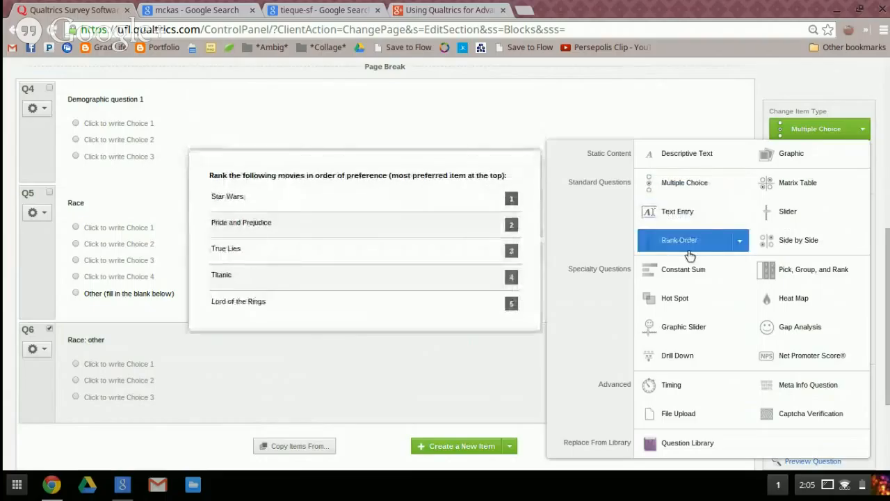
pyautogui.click(706, 220)
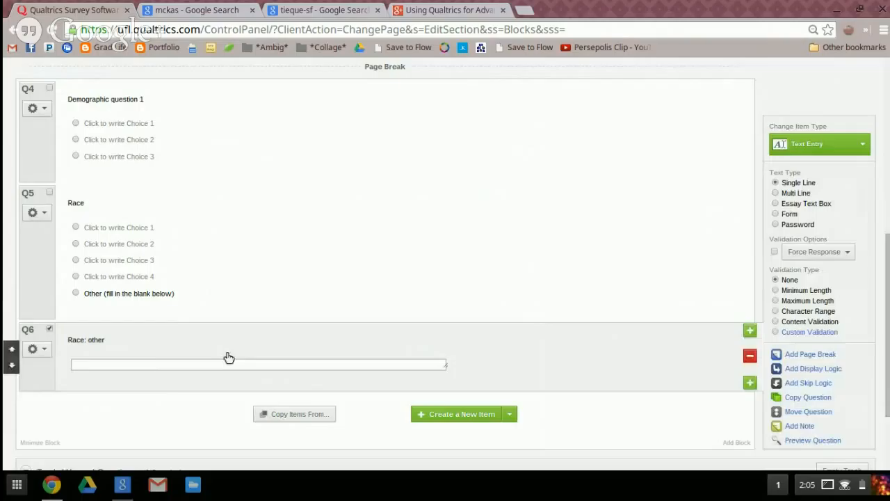
# Try out the answer box of the "Race: other" question by entering "fill in the blank"
pyautogui.click(151, 365)
pyautogui.write('fill in t')
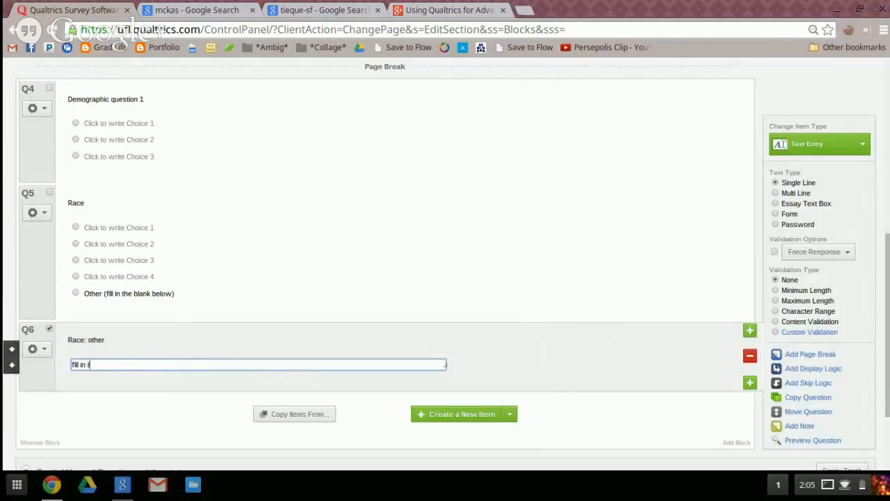
pyautogui.write('he blank')
pyautogui.press('BackSpace')
pyautogui.press('BackSpace')
pyautogui.press('BackSpace')
pyautogui.write('lank')
pyautogui.click(556, 379)
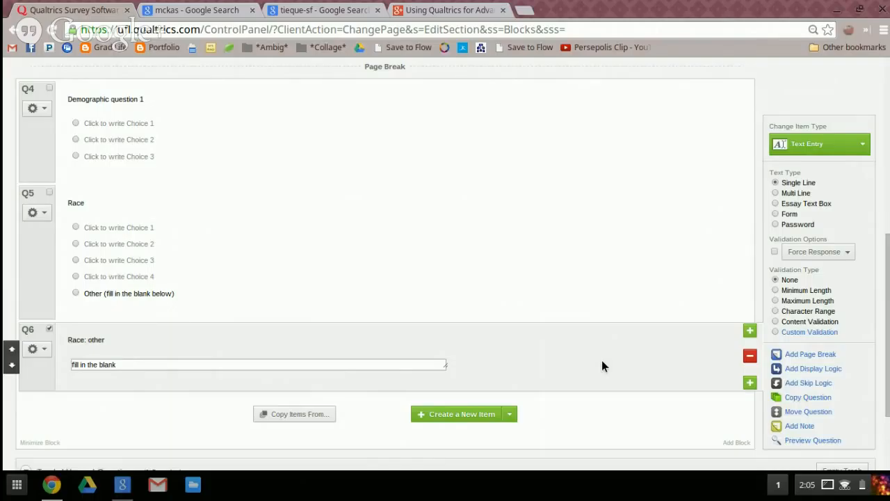
# Try the Multi Line, Essay Text Box, Form and Password text types on the "Race: other" question, and return it to Single Line
pyautogui.click(776, 195)
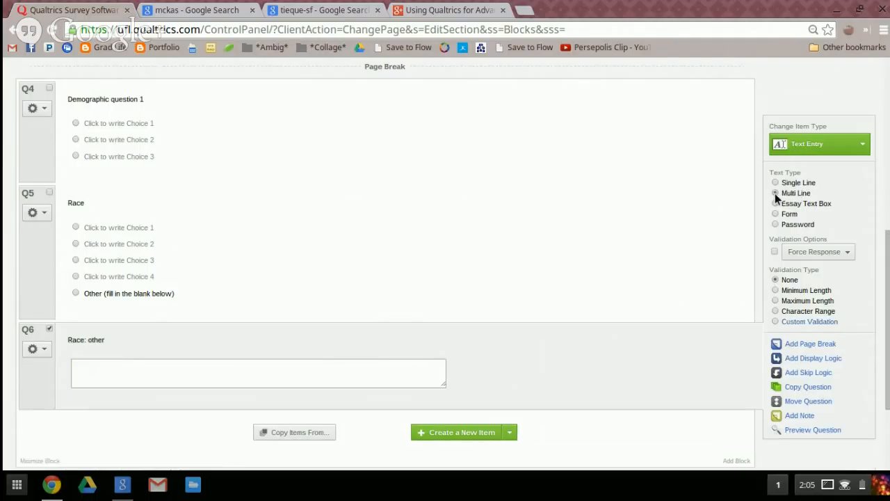
pyautogui.click(775, 204)
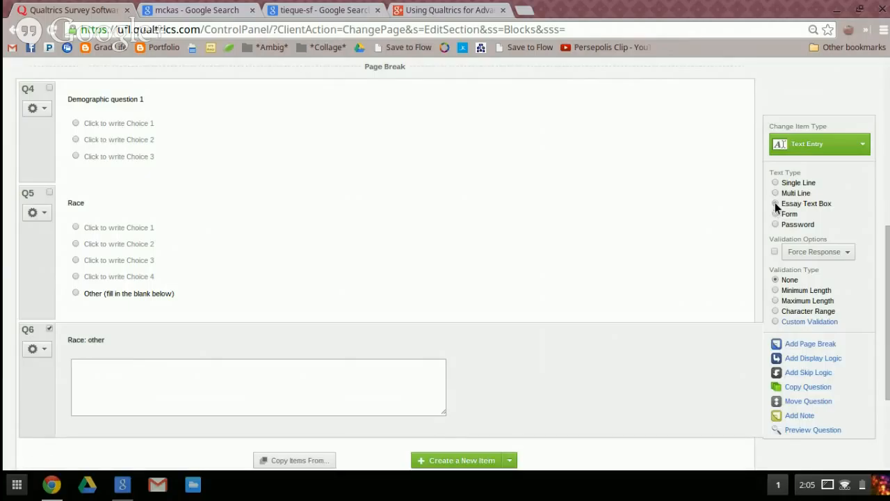
pyautogui.click(776, 215)
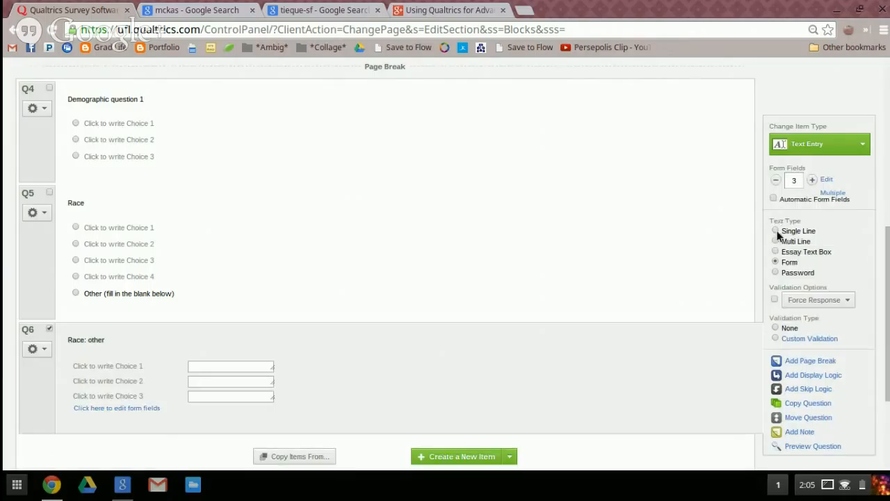
pyautogui.click(776, 272)
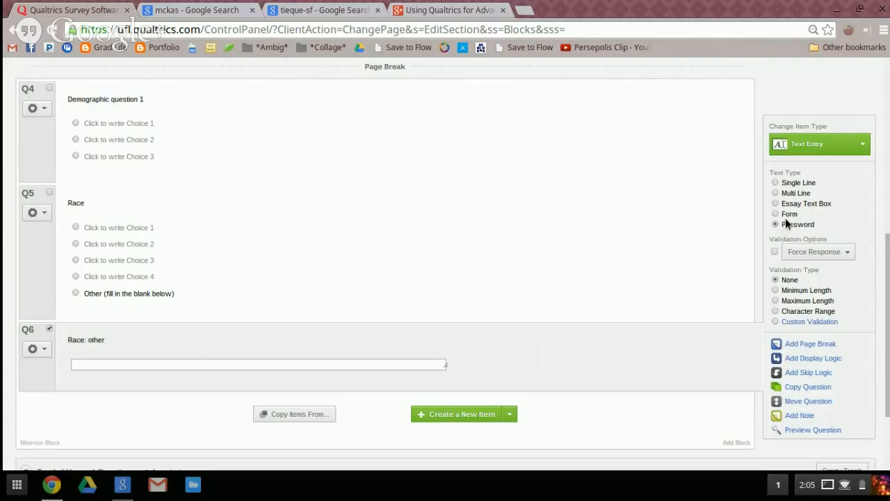
pyautogui.click(775, 182)
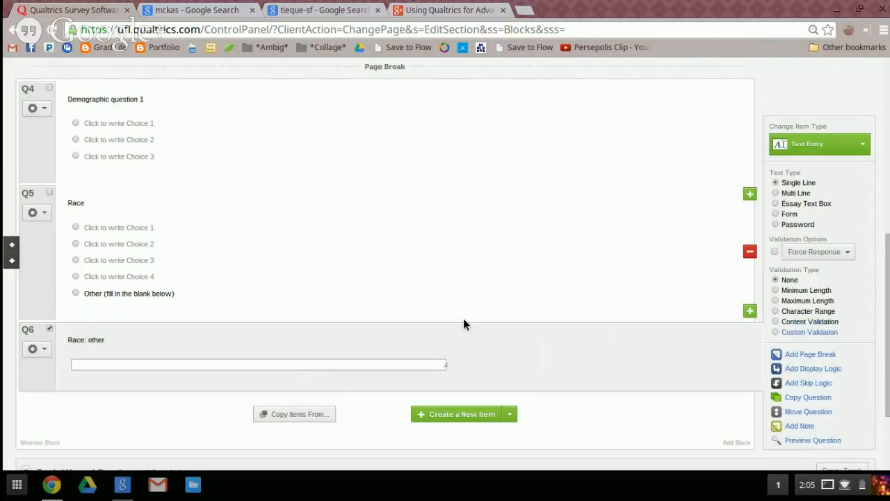
# Add a page break after the "Race: other" question and a new multiple-choice question below it, opening its question text for editing
pyautogui.scroll(-3, 567, 292)
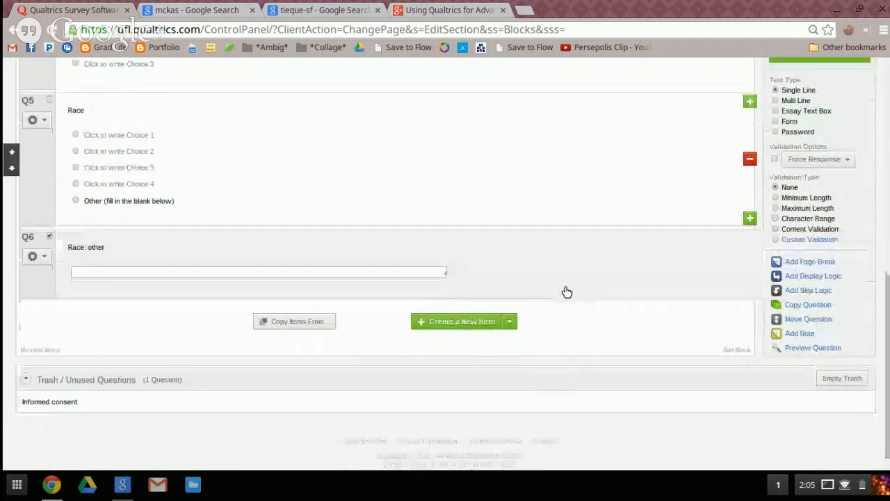
pyautogui.scroll(2, 567, 292)
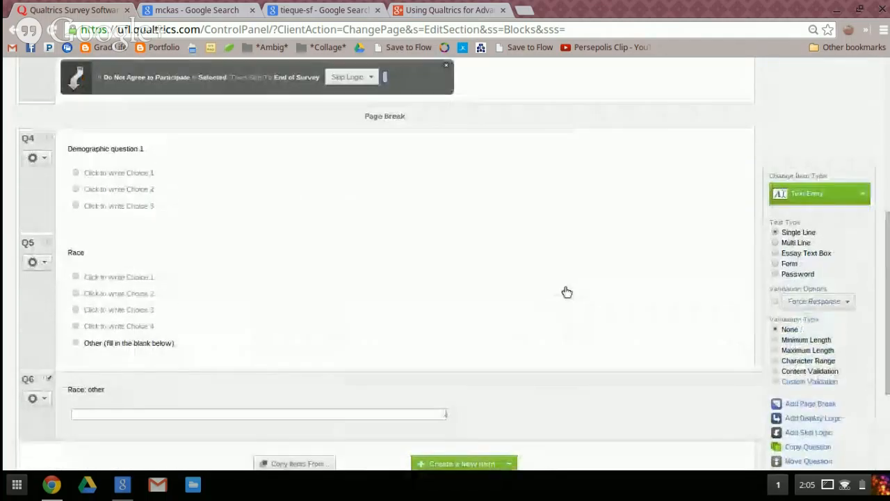
pyautogui.scroll(-2, 422, 356)
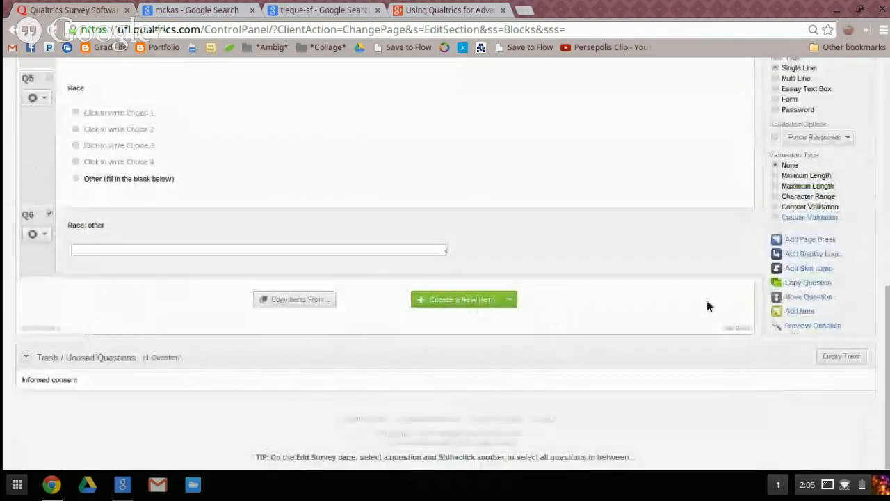
pyautogui.click(811, 240)
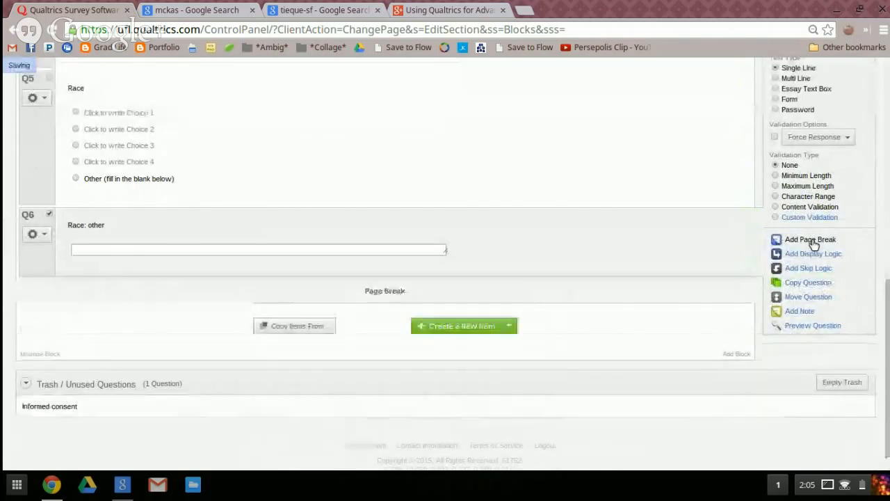
pyautogui.click(452, 327)
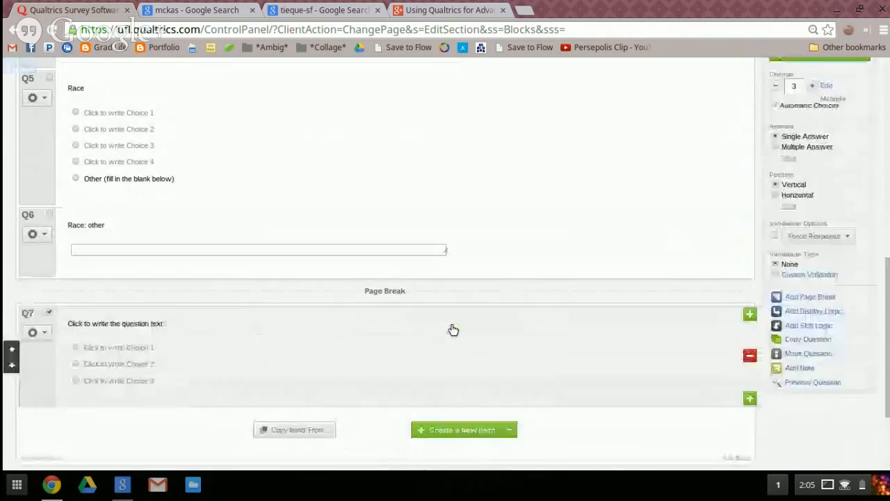
pyautogui.scroll(-1, 552, 306)
pyautogui.click(154, 221)
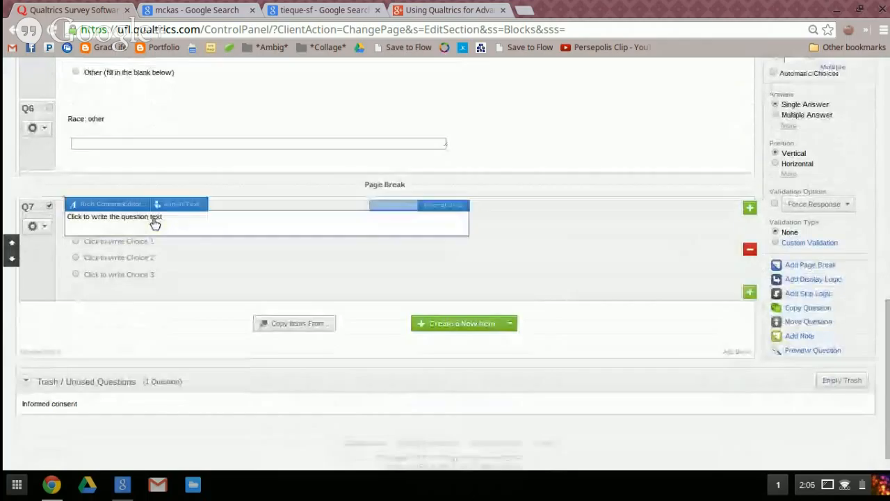
# Switch to the mckas Google search results and open the Multicultural Counseling Knowledge and Awareness Scale document, MCKAS.doc
pyautogui.click(189, 11)
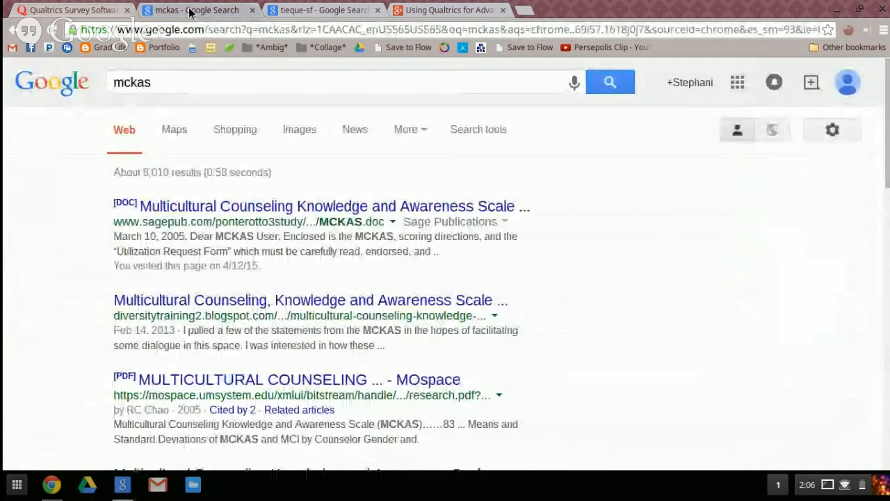
pyautogui.click(243, 207)
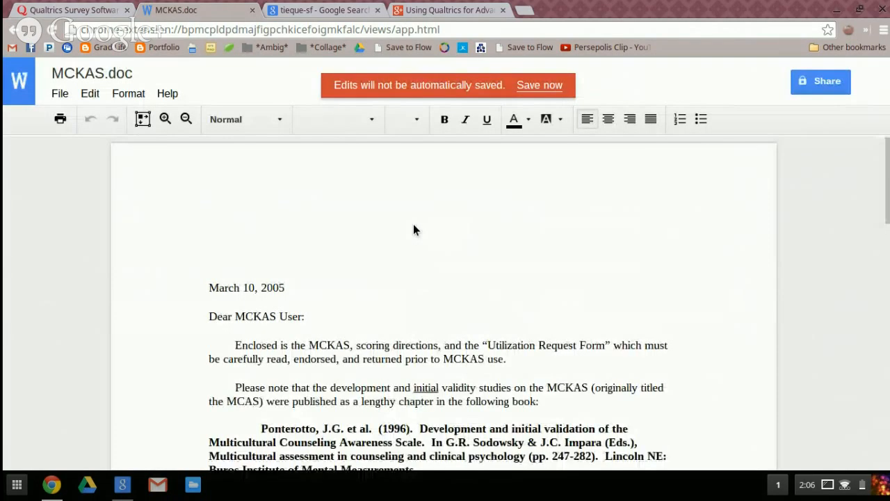
pyautogui.click(396, 235)
# Look through the MCKAS document's cover letter, references and utilization request form up to the scoring directions
pyautogui.scroll(-13, 395, 234)
pyautogui.scroll(-5, 395, 235)
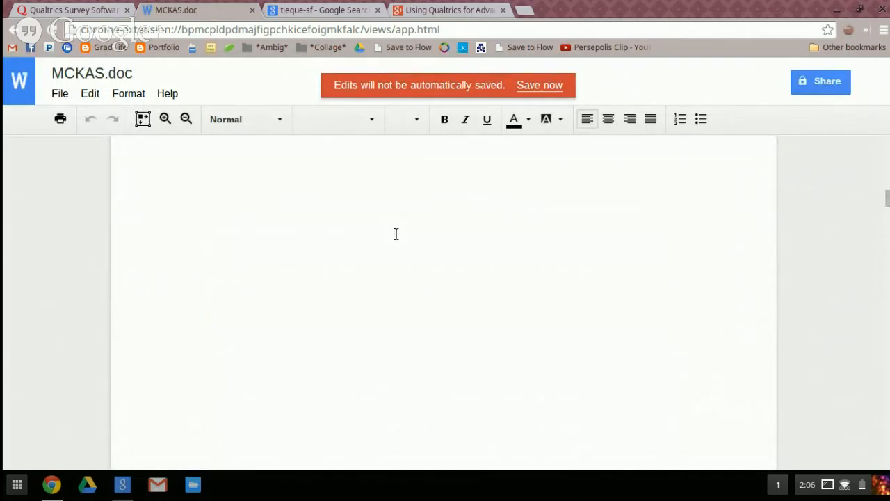
pyautogui.scroll(10, 396, 235)
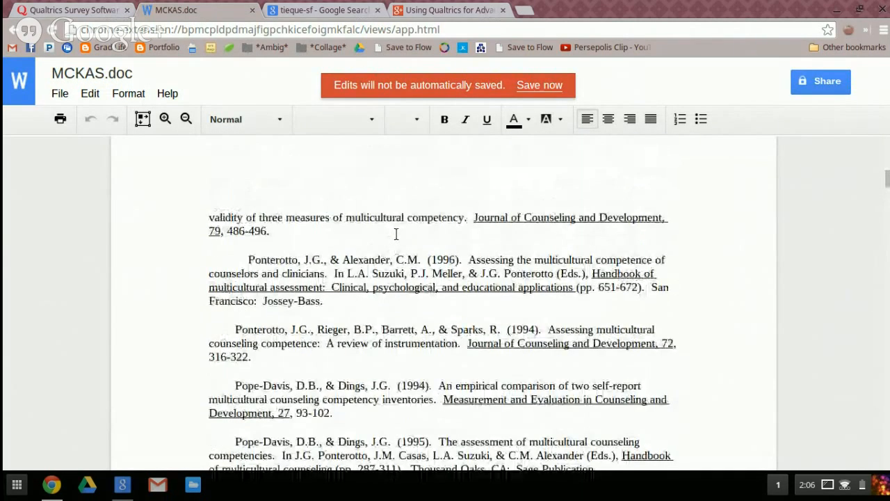
pyautogui.scroll(10, 395, 236)
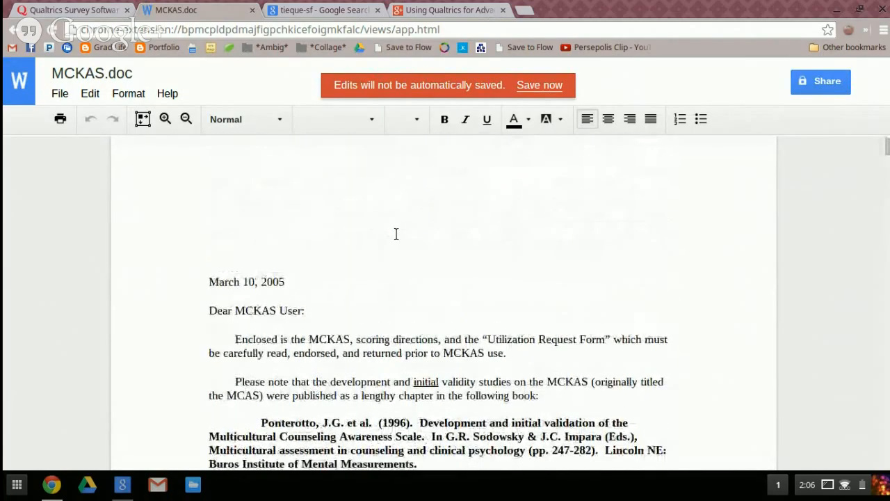
pyautogui.scroll(-8, 396, 234)
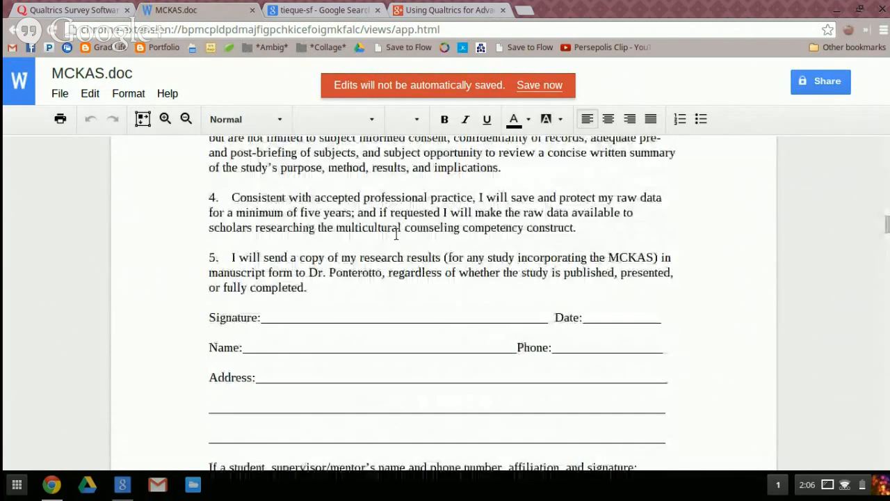
pyautogui.scroll(-5, 396, 234)
pyautogui.scroll(-15, 396, 236)
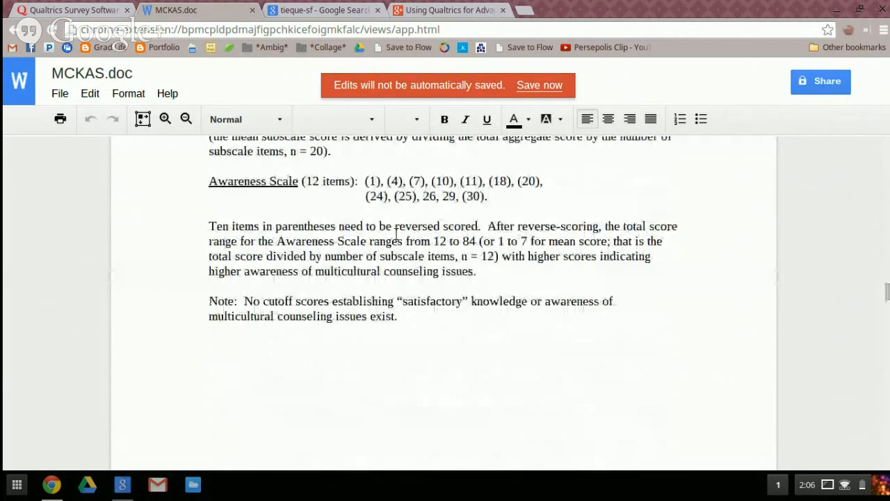
pyautogui.scroll(-3, 396, 234)
pyautogui.scroll(15, 396, 234)
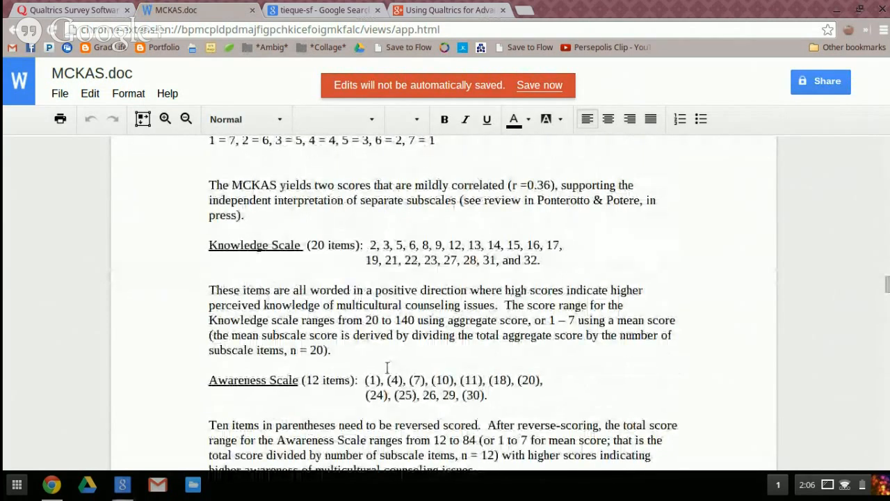
pyautogui.scroll(5, 388, 367)
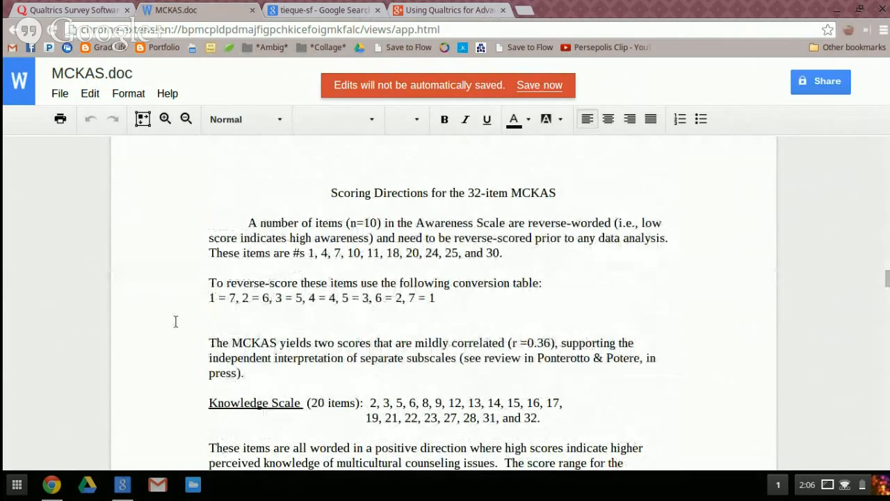
# Examine the reverse-scoring conversion table and the Knowledge Scale item list in the MCKAS scoring directions
pyautogui.moveTo(435, 299); pyautogui.dragTo(211, 279)
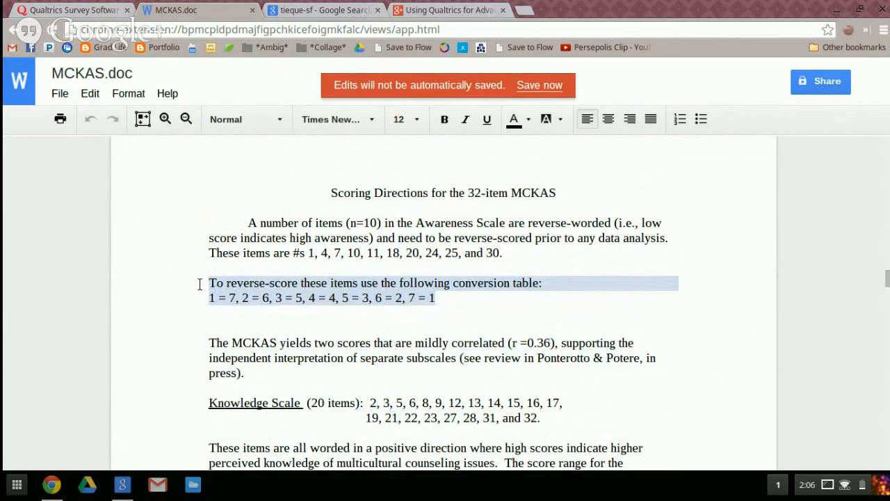
pyautogui.click(173, 287)
pyautogui.scroll(-4, 173, 287)
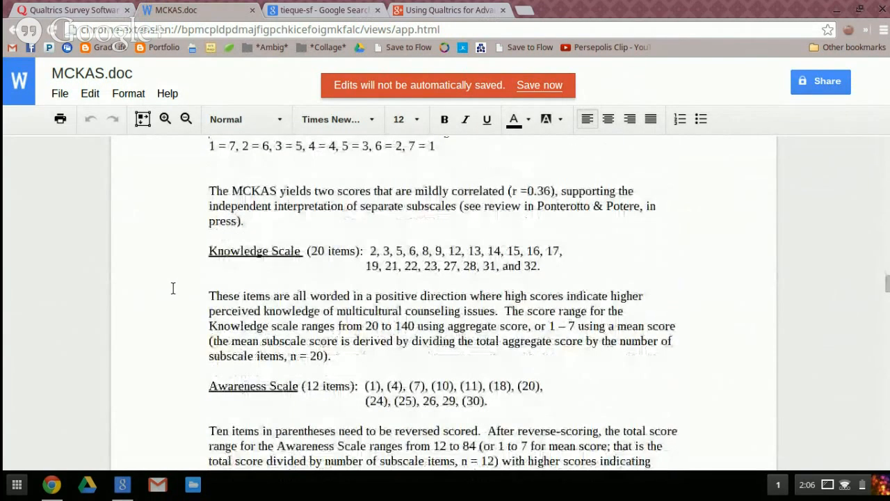
pyautogui.moveTo(541, 266); pyautogui.dragTo(205, 253)
pyautogui.click(206, 253)
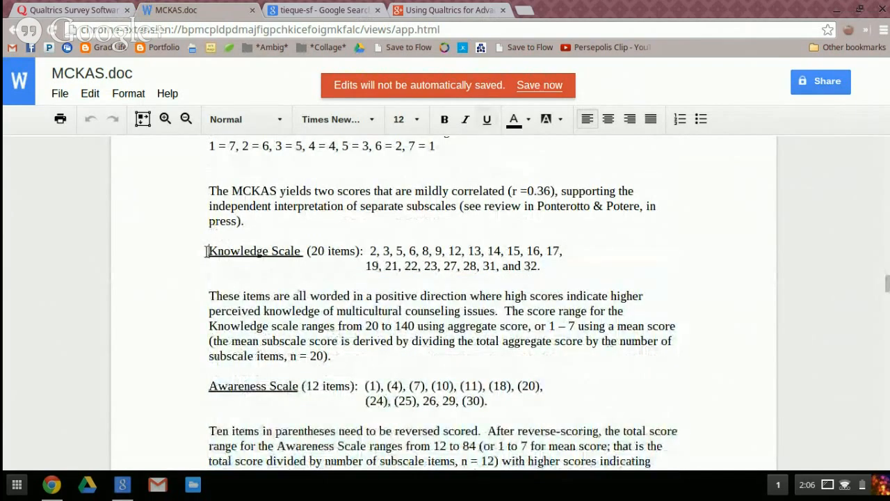
# Go to the MCKAS questionnaire and view its rating scale instructions and first items
pyautogui.scroll(-2, 188, 259)
pyautogui.scroll(-3, 188, 259)
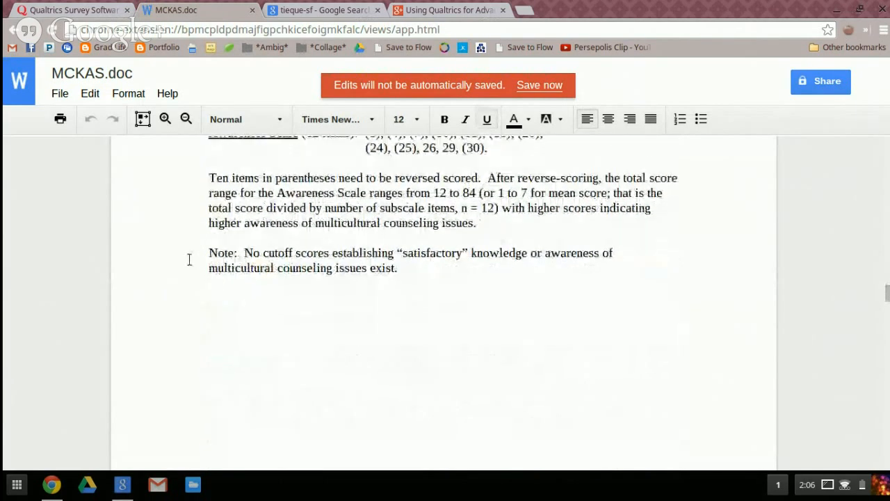
pyautogui.scroll(-1, 189, 259)
pyautogui.scroll(-4, 189, 259)
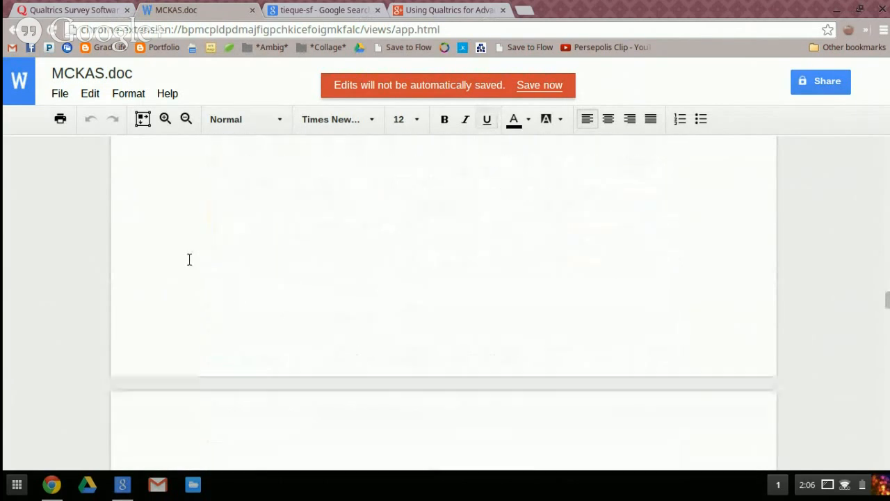
pyautogui.scroll(-5, 188, 258)
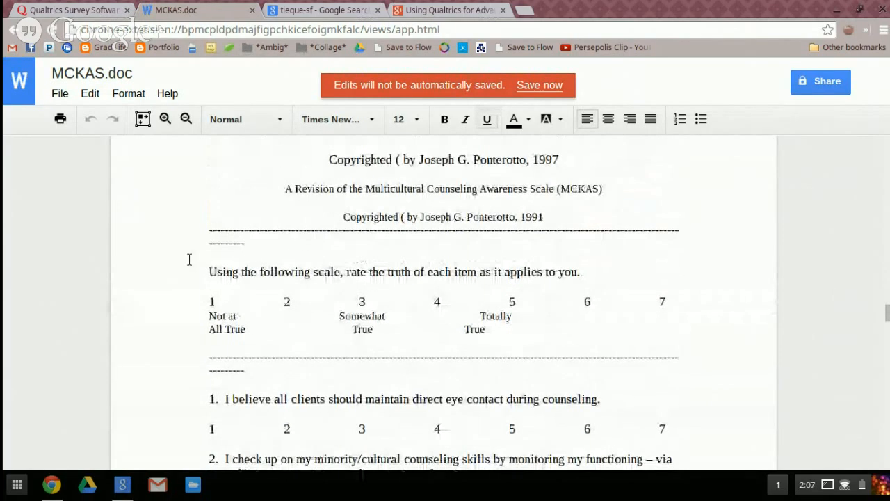
# Copy the first MCKAS item, "I believe all clients should maintain direct eye contact during counseling.", into Q7's question text in the Qualtrics survey
pyautogui.scroll(-1, 302, 275)
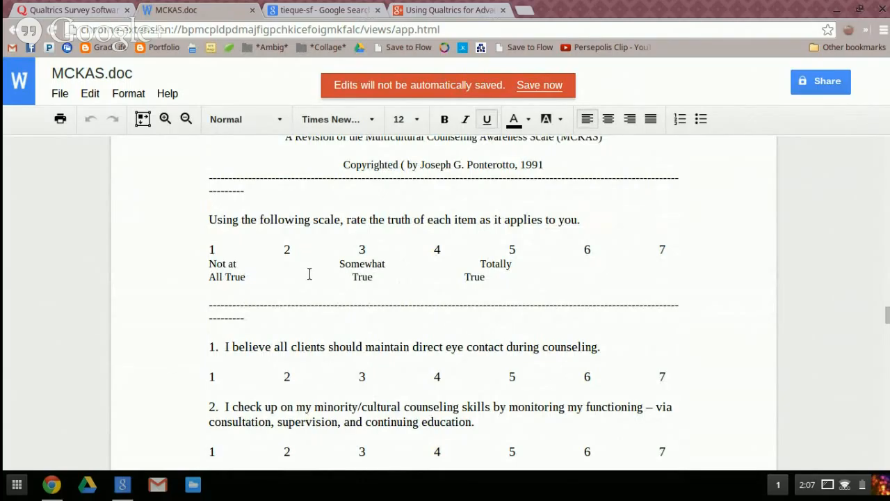
pyautogui.scroll(-2, 324, 272)
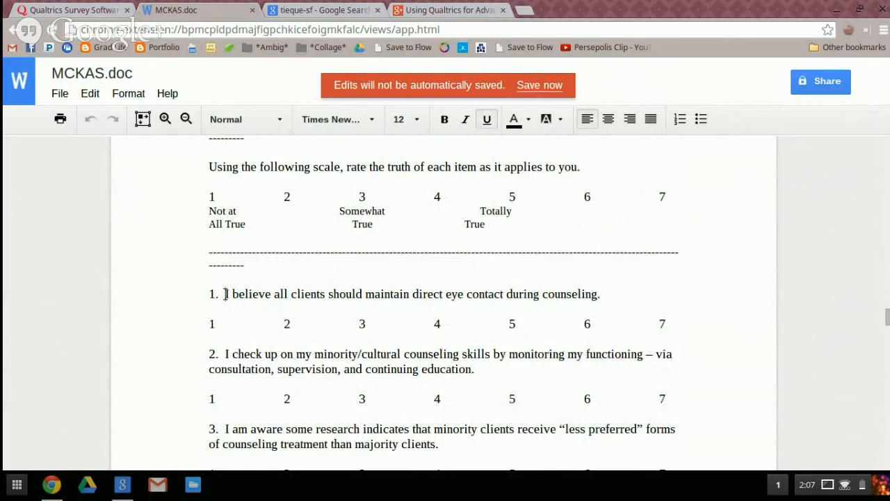
pyautogui.moveTo(225, 294); pyautogui.dragTo(592, 300)
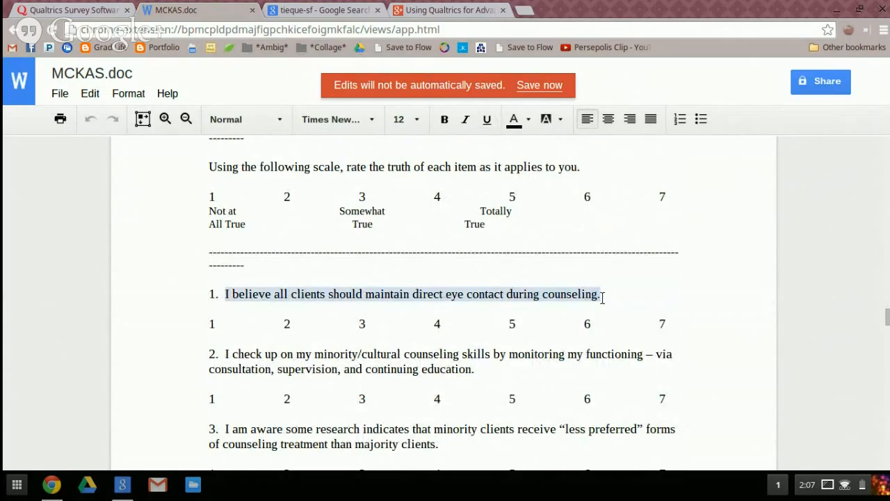
pyautogui.click(52, 7)
pyautogui.write('I believe all clients should maintain direct eye contact during counseling.')
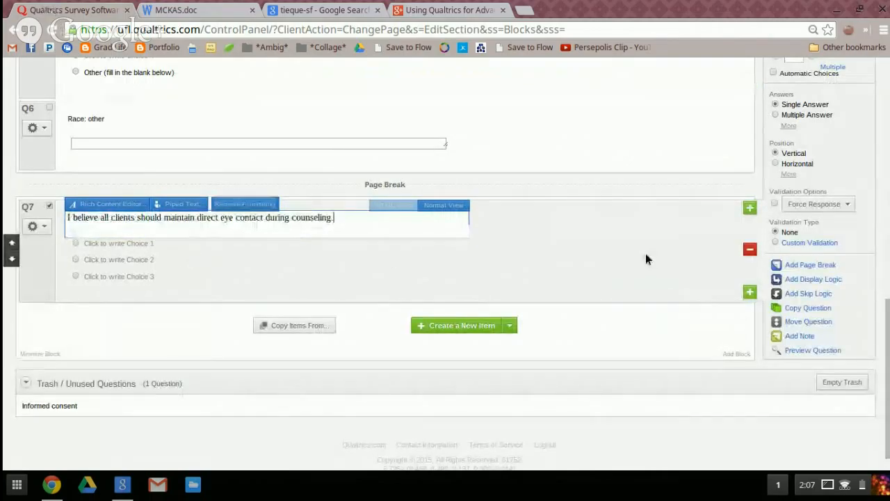
# Set the number of answer choices for Q7 to 7
pyautogui.scroll(2, 646, 258)
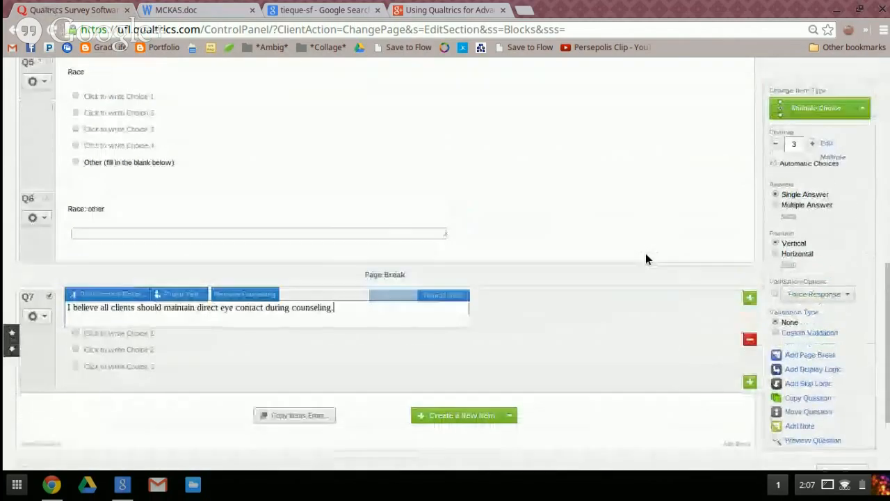
pyautogui.click(812, 143)
pyautogui.click(812, 143)
pyautogui.click(812, 143)
pyautogui.click(812, 143)
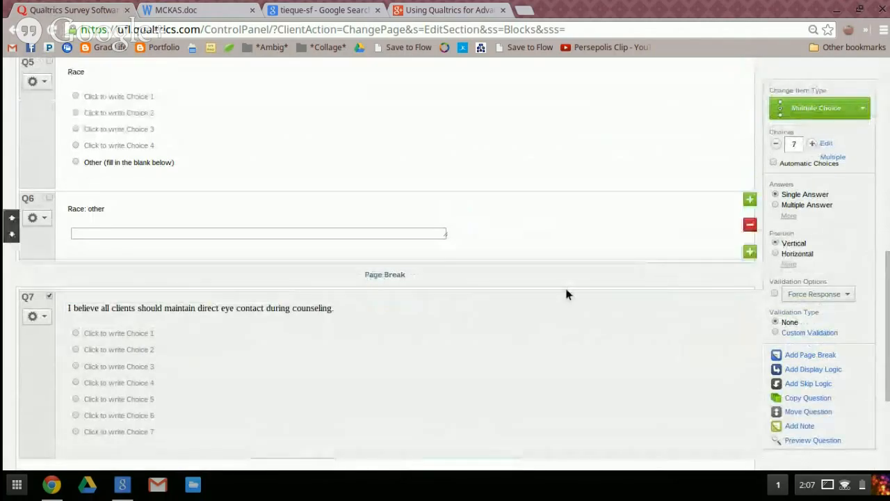
# Change Q7's item type from multiple choice to Matrix Table
pyautogui.scroll(-2, 565, 286)
pyautogui.scroll(3, 721, 244)
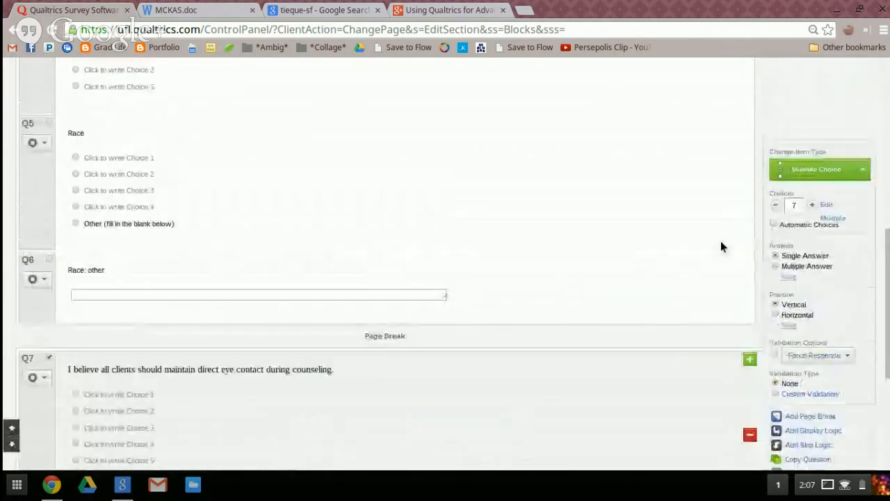
pyautogui.click(852, 171)
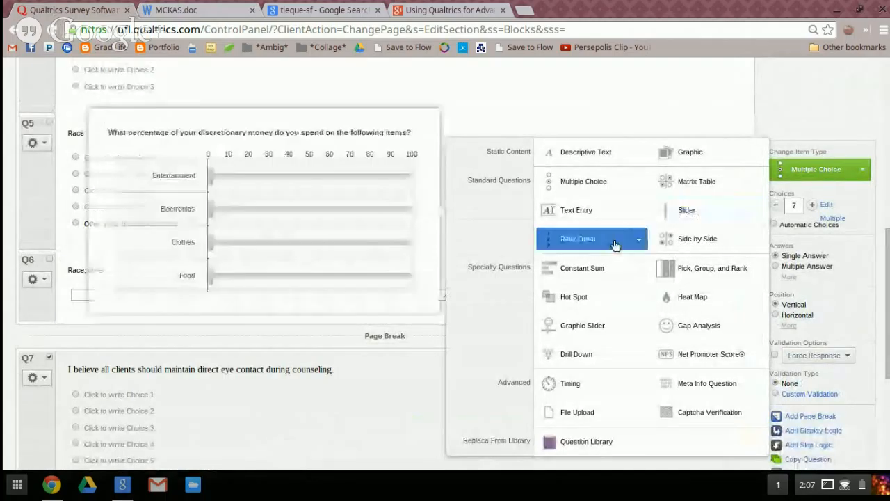
pyautogui.click(710, 184)
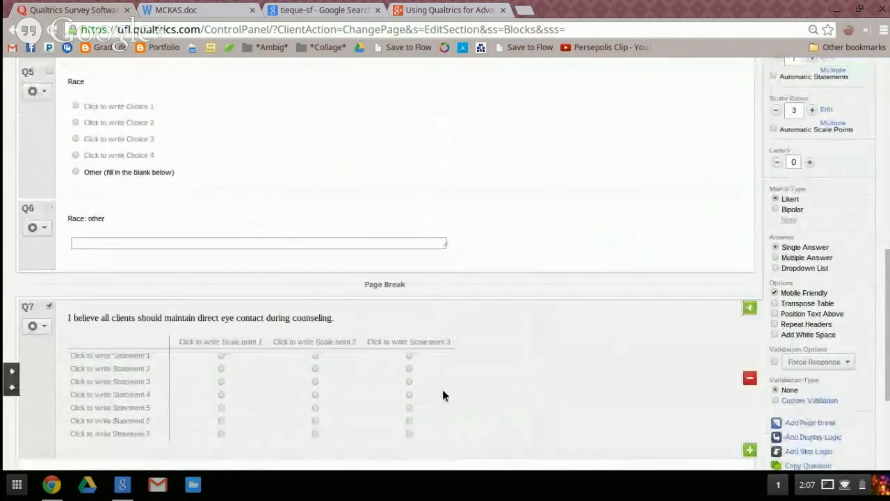
# Paste the copied eye contact item as Q7's first matrix statement and replace the question text with "Instructions"
pyautogui.click(111, 356)
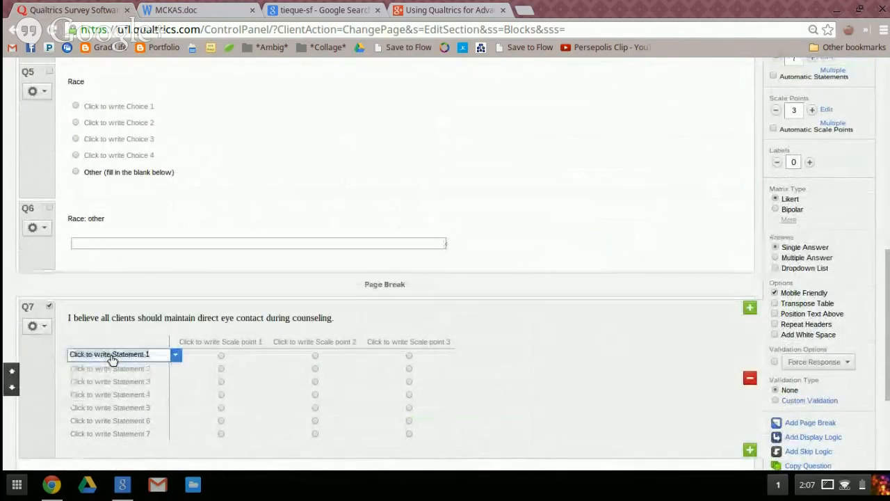
pyautogui.write('I believe all clients should maintain direct eye contact during counseling.')
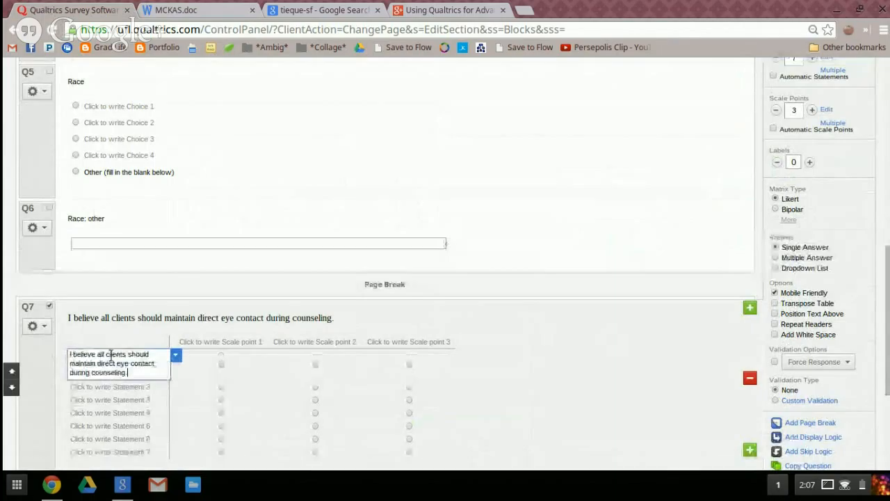
pyautogui.click(158, 318)
pyautogui.write('Instructions')
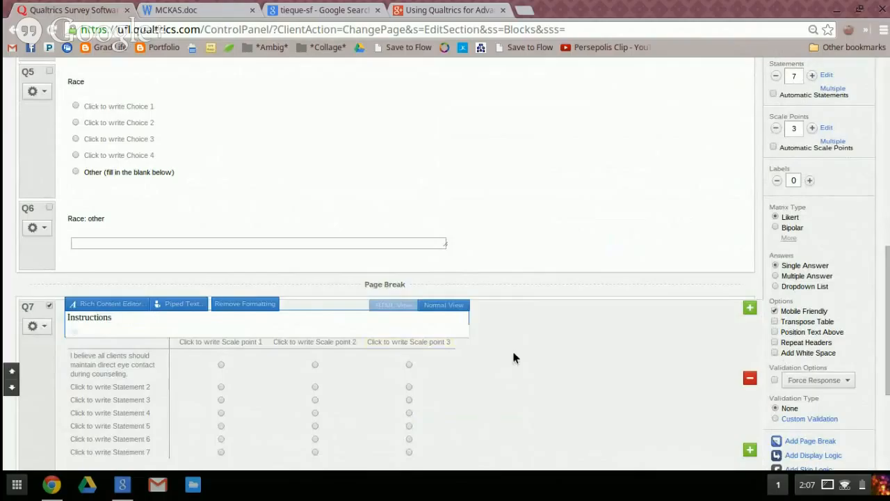
pyautogui.click(513, 352)
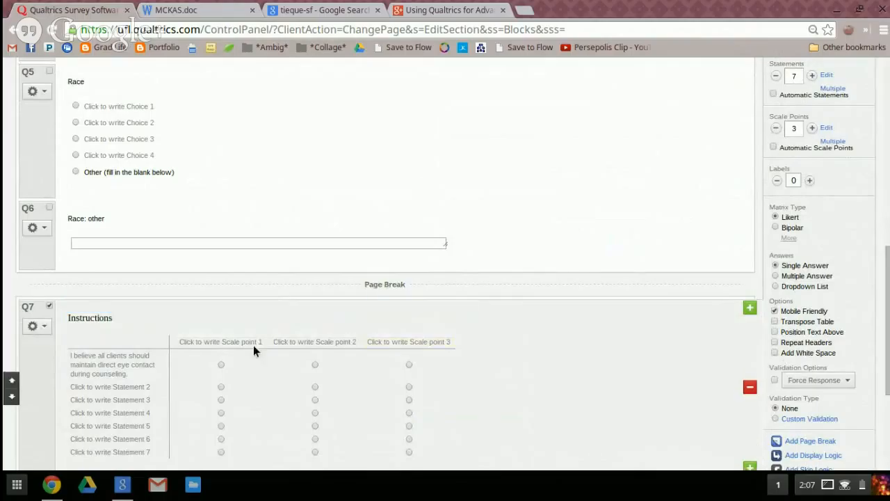
# Set the Q7 matrix to 7 scale points and 10 statements
pyautogui.click(812, 128)
pyautogui.click(812, 128)
pyautogui.click(813, 128)
pyautogui.click(812, 128)
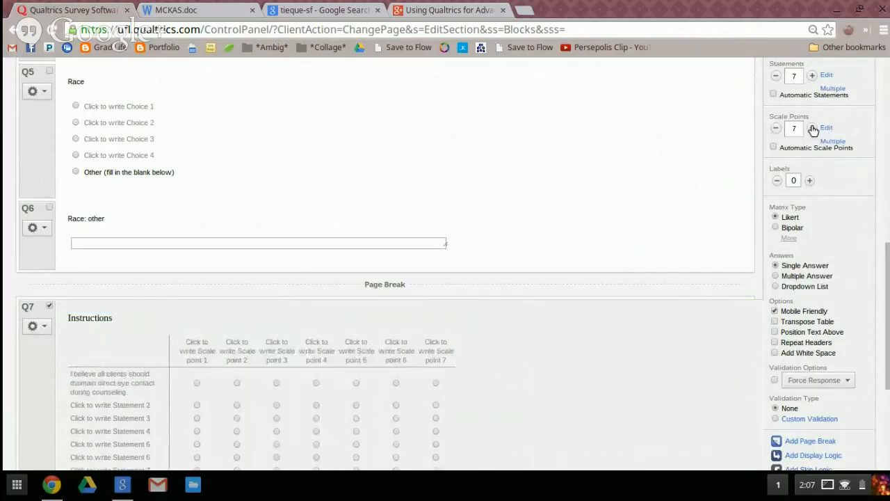
pyautogui.scroll(2, 793, 152)
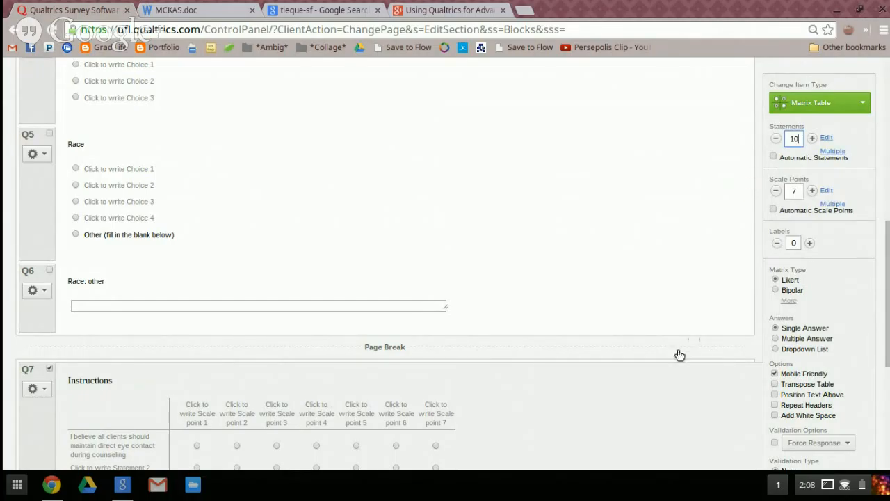
pyautogui.click(638, 410)
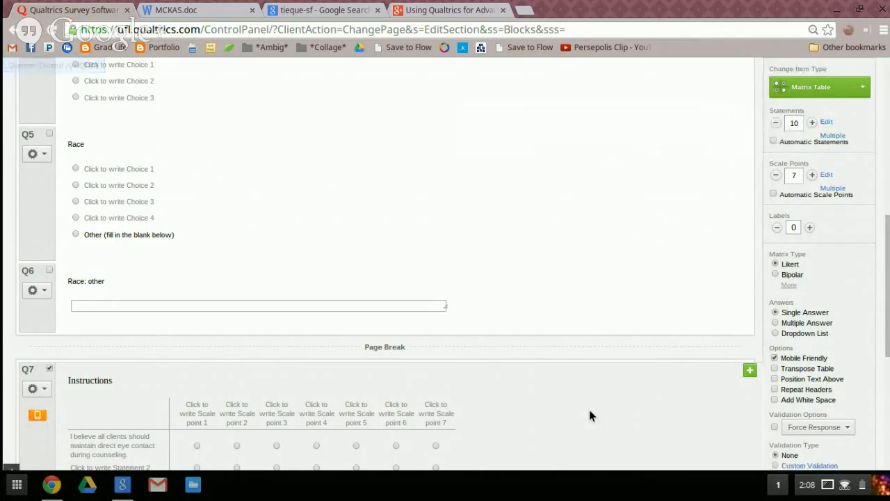
pyautogui.scroll(-3, 589, 409)
pyautogui.scroll(-1, 626, 352)
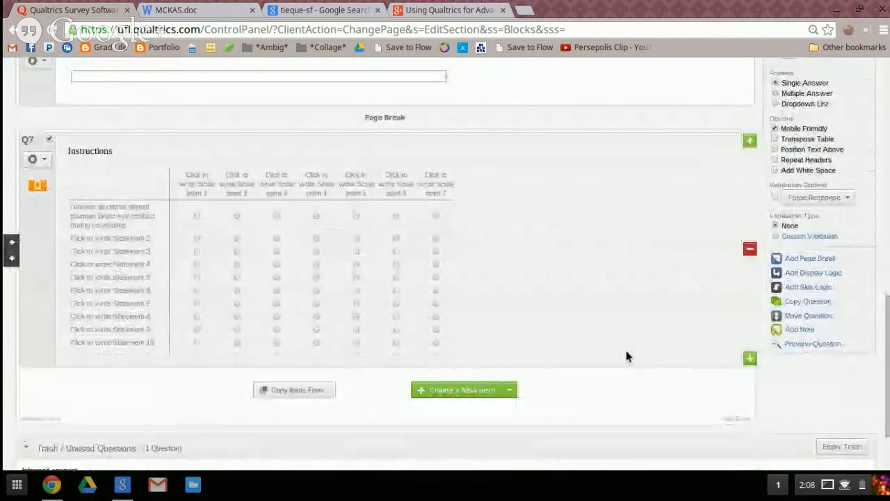
pyautogui.click(43, 161)
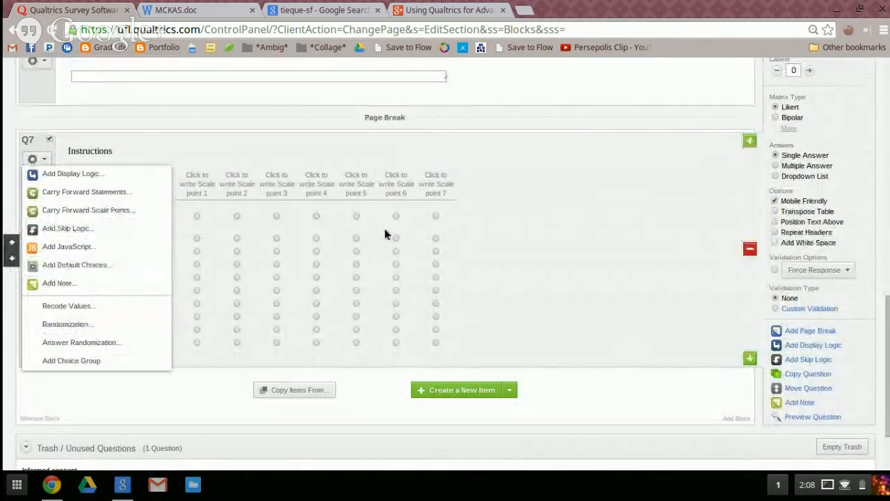
pyautogui.click(674, 297)
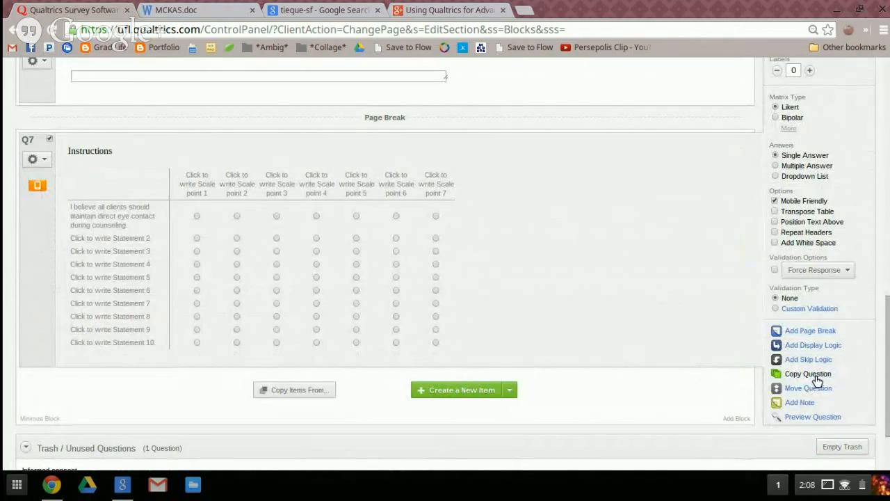
# Following the MCKAS rating scale, label Q7's scale points 1, 4 and 7 "Not at all true", "Somewhat true" and "Totally true"
pyautogui.click(202, 188)
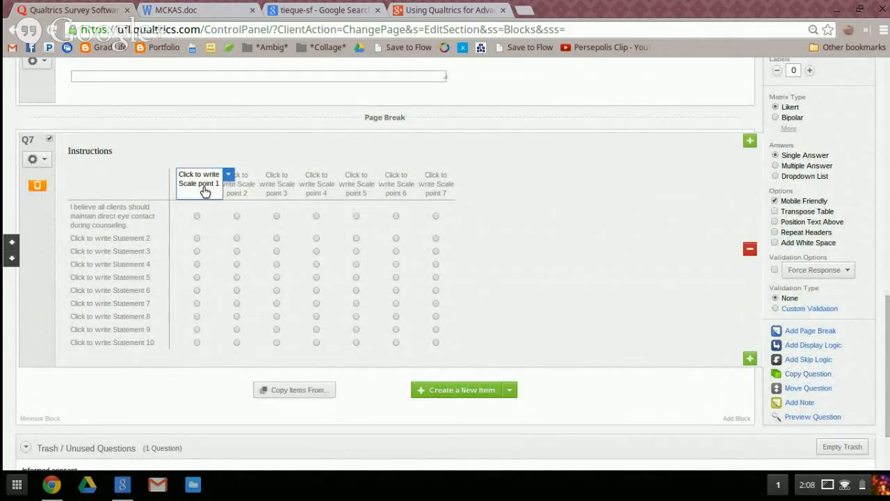
pyautogui.click(188, 9)
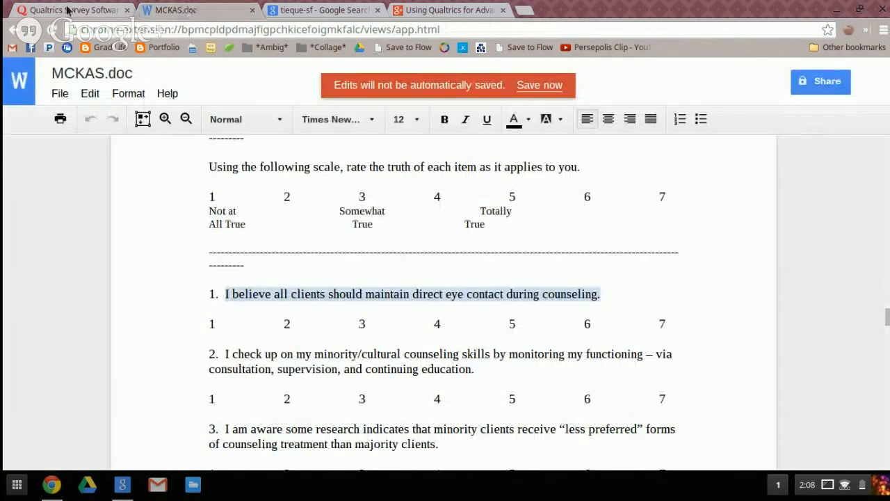
pyautogui.click(68, 10)
pyautogui.write('Not at a')
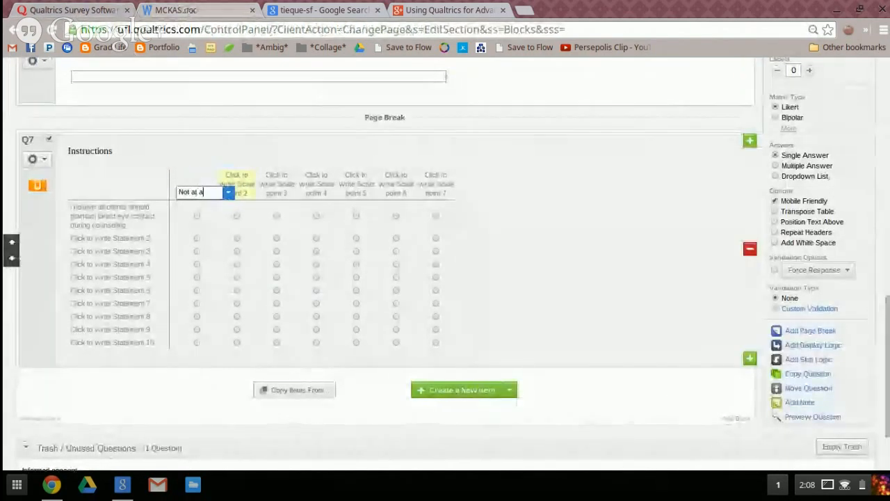
pyautogui.write('ll true')
pyautogui.click(316, 186)
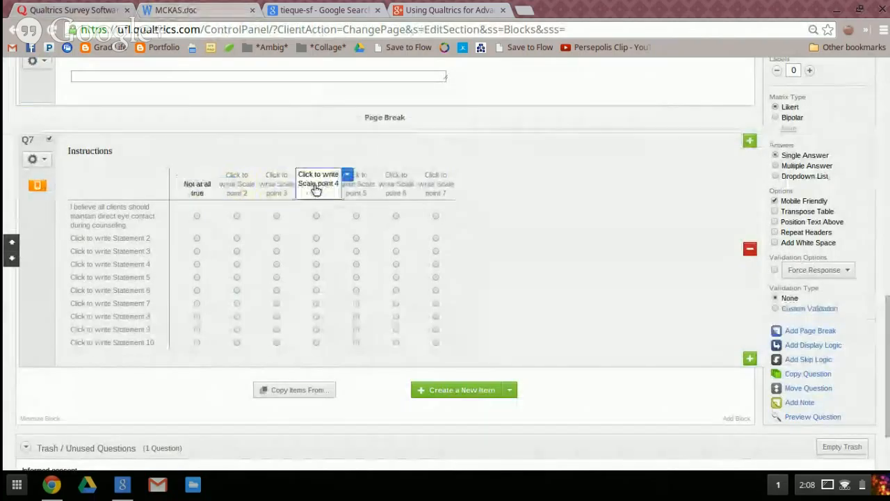
pyautogui.write('Somewhat true')
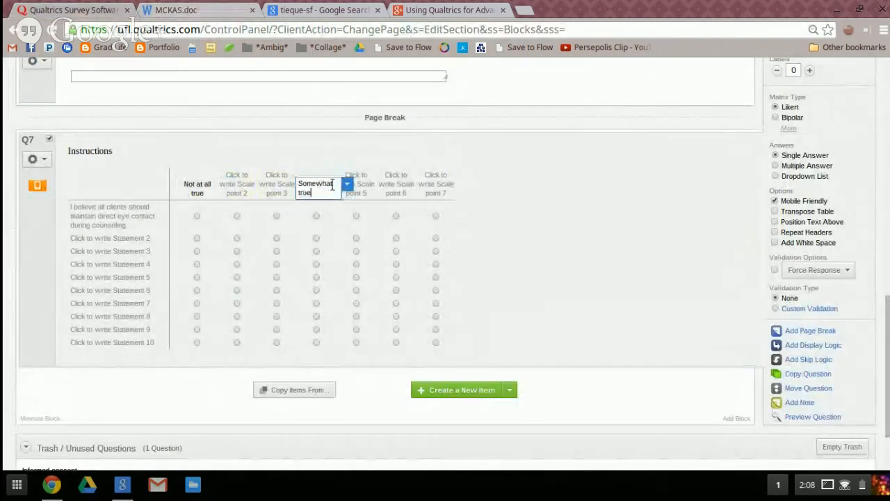
pyautogui.click(416, 185)
pyautogui.write('TO')
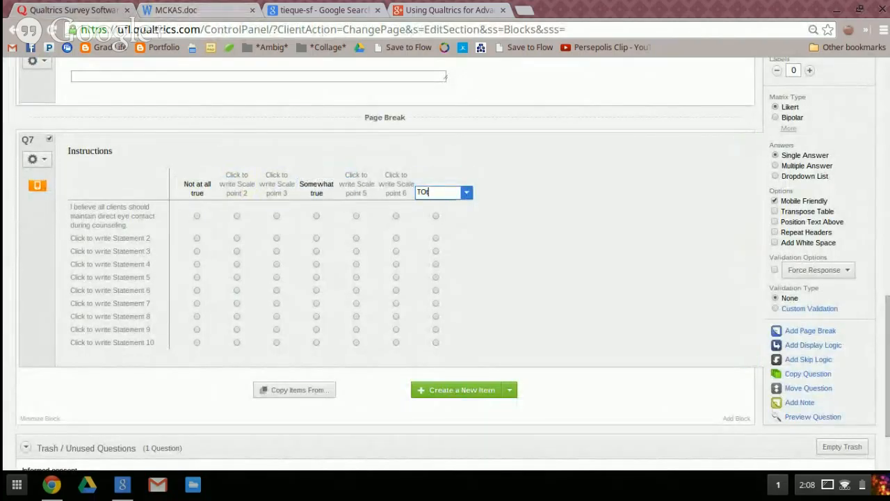
pyautogui.write('tally true')
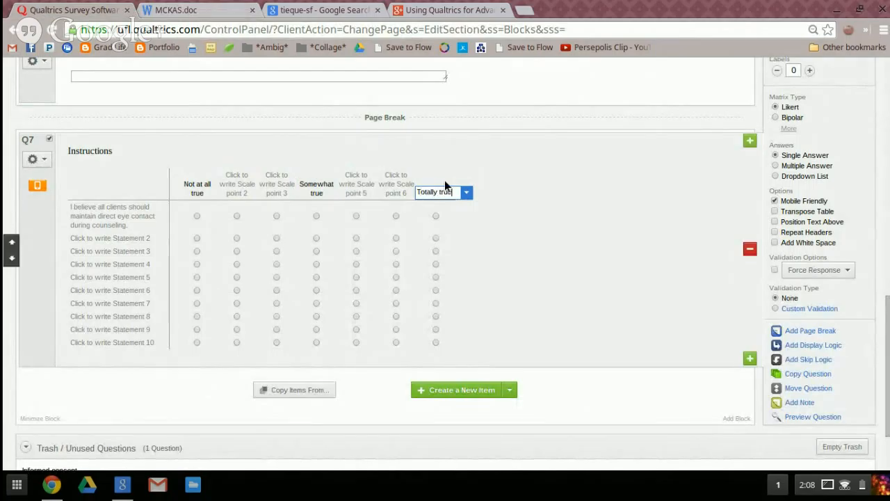
# Clear the label of Q7's scale point 6 and replace the labels of scale points 5, 3 and 2 with a period
pyautogui.click(396, 183)
pyautogui.click(357, 192)
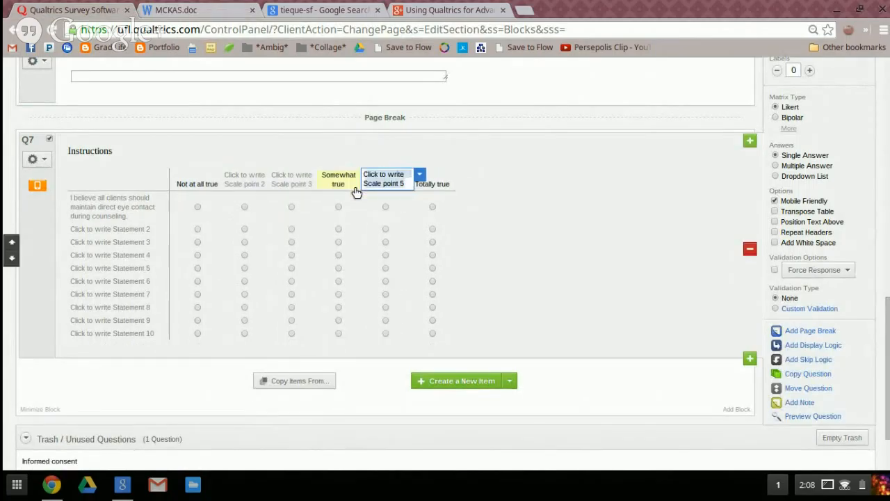
pyautogui.press('BackSpace')
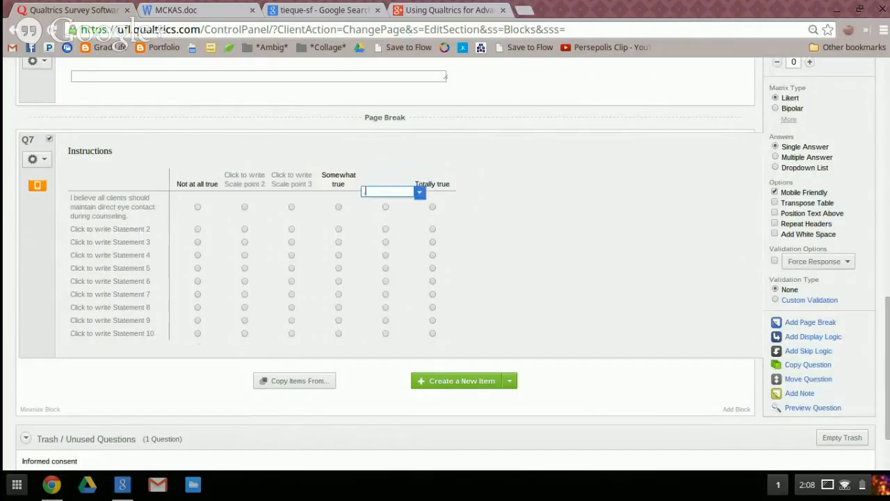
pyautogui.click(298, 185)
pyautogui.press('BackSpace')
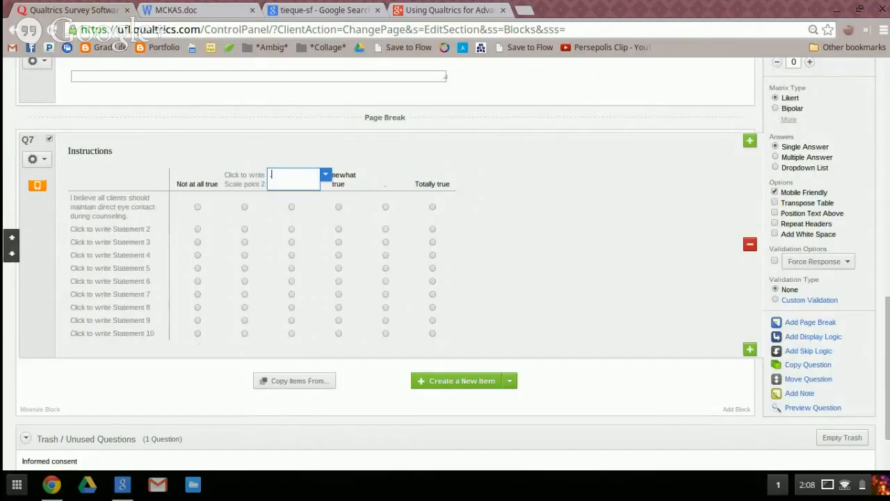
pyautogui.click(237, 182)
pyautogui.press('BackSpace')
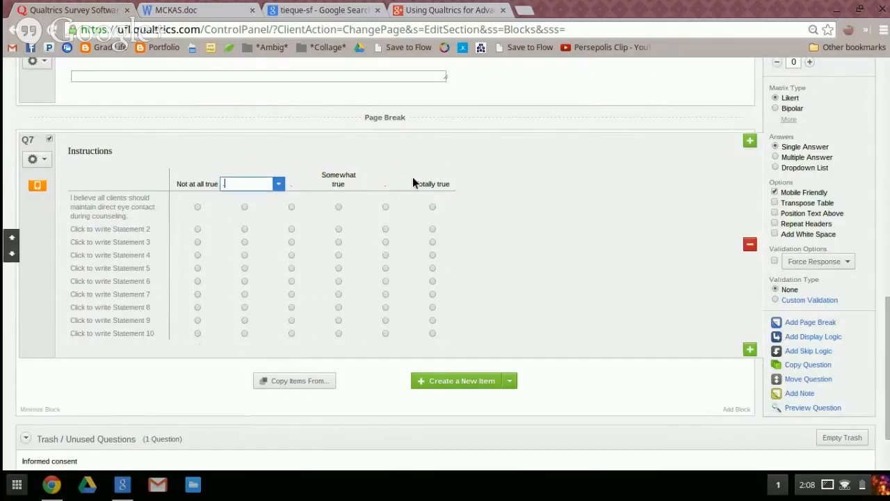
pyautogui.click(584, 221)
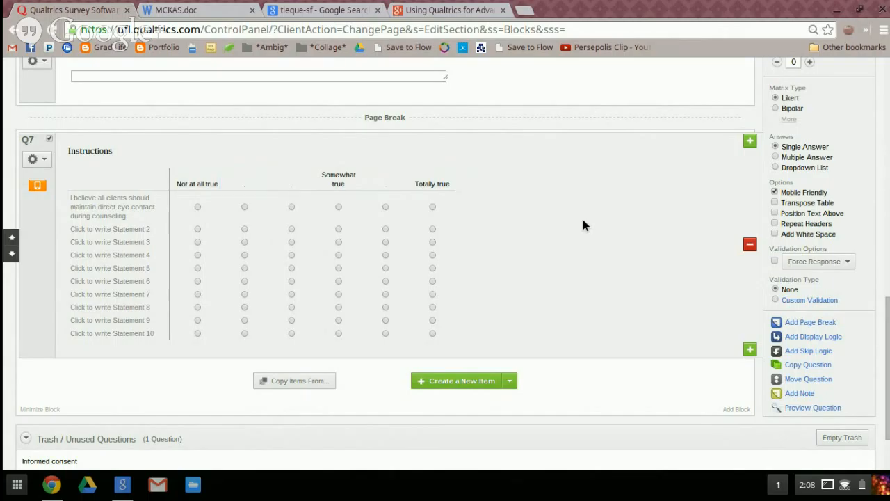
# Add a seventh scale point to the Q7 matrix
pyautogui.scroll(1, 584, 221)
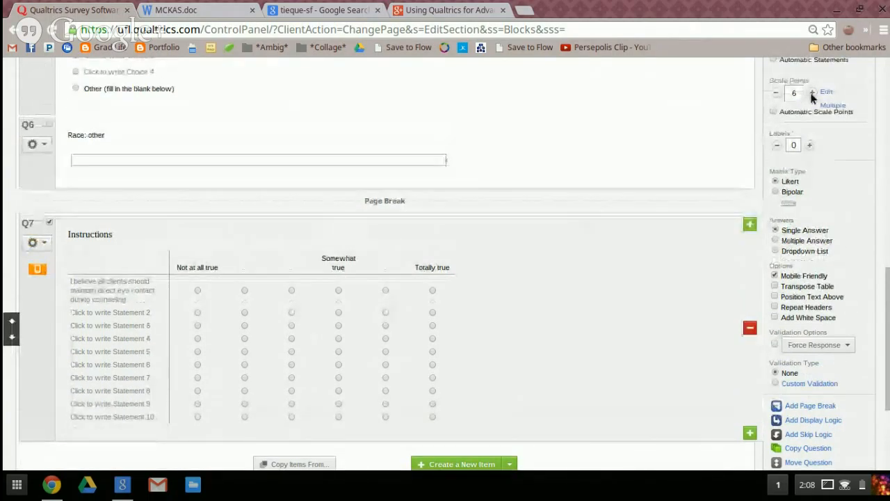
pyautogui.scroll(2, 807, 101)
pyautogui.click(811, 250)
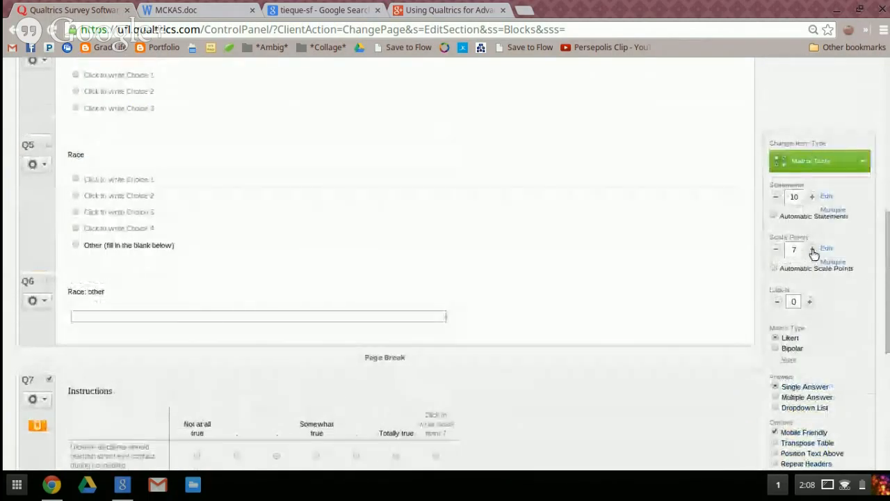
# Replace the label of Q7's scale point 6 with a period and label scale point 7 "Totally true"
pyautogui.scroll(-1, 570, 290)
pyautogui.click(422, 343)
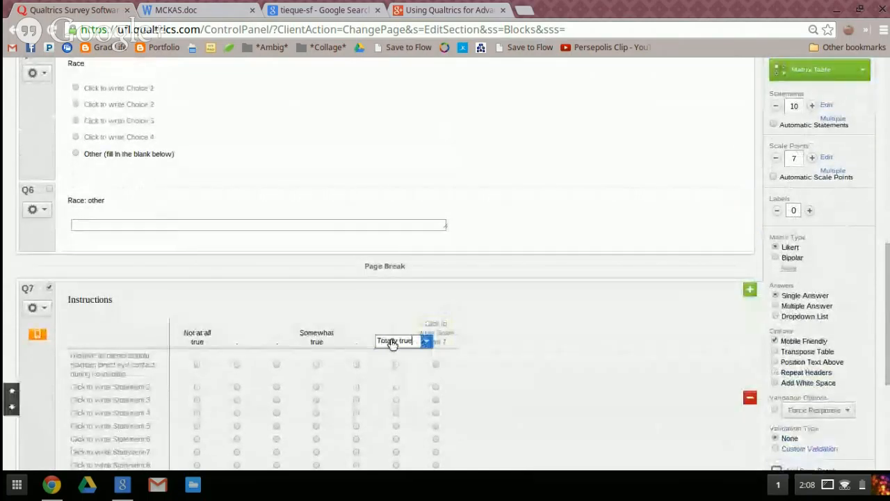
pyautogui.click(439, 337)
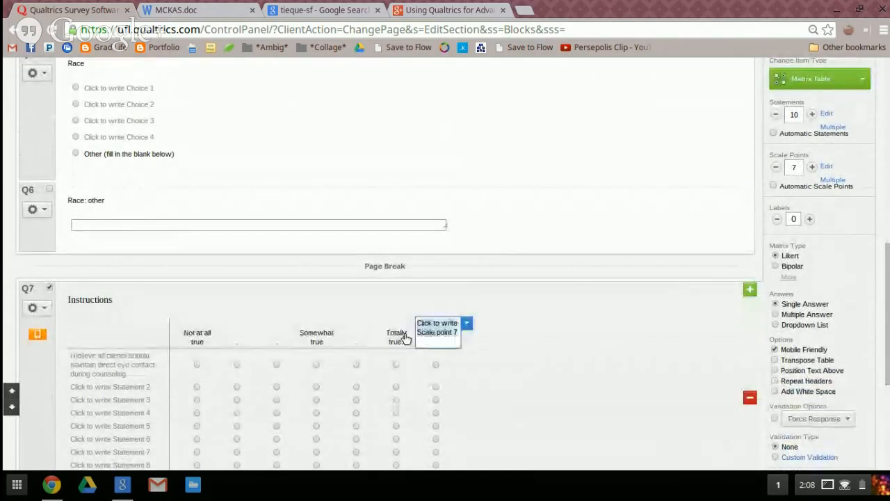
pyautogui.click(406, 339)
pyautogui.hotkey('ctrl', 'x')
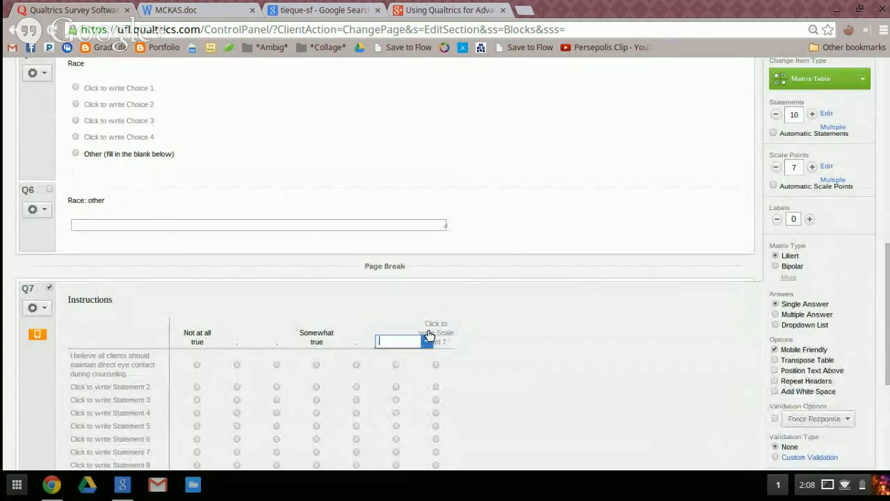
pyautogui.click(449, 338)
pyautogui.write('Totally tr')
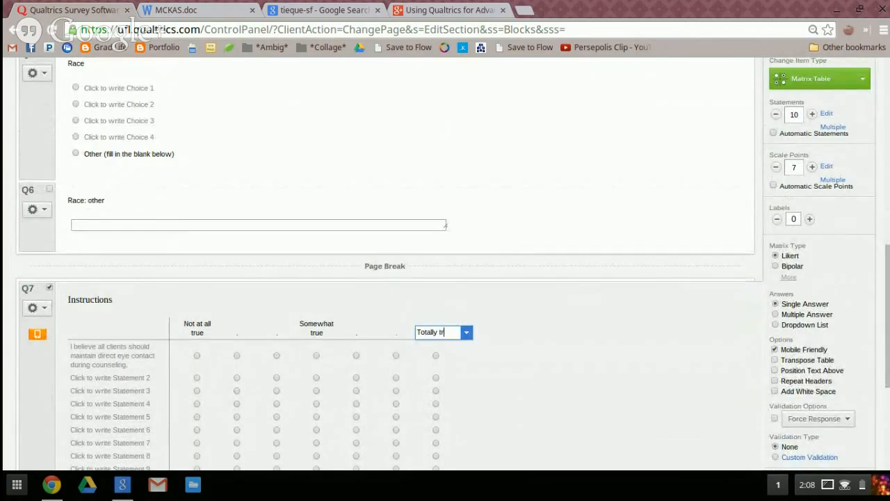
pyautogui.write('ue')
pyautogui.click(577, 342)
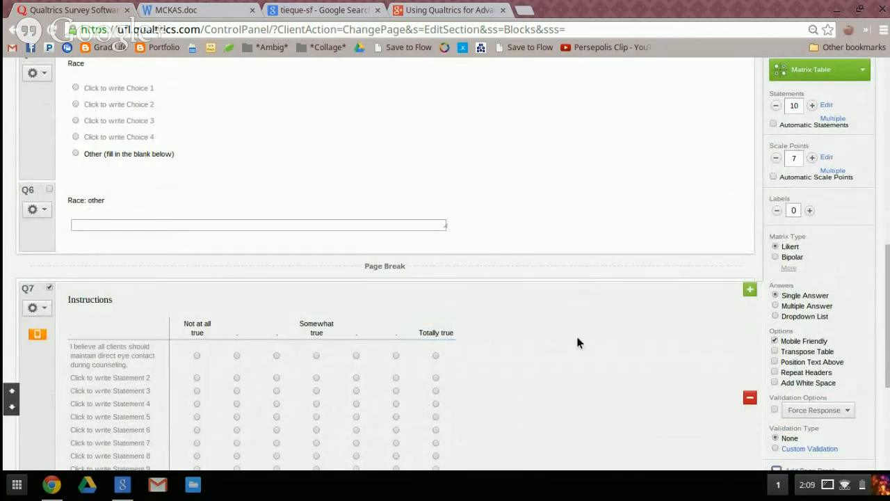
# Duplicate the Q7 matrix question and clear the "Instructions" text from the copy, Q8
pyautogui.scroll(-3, 561, 327)
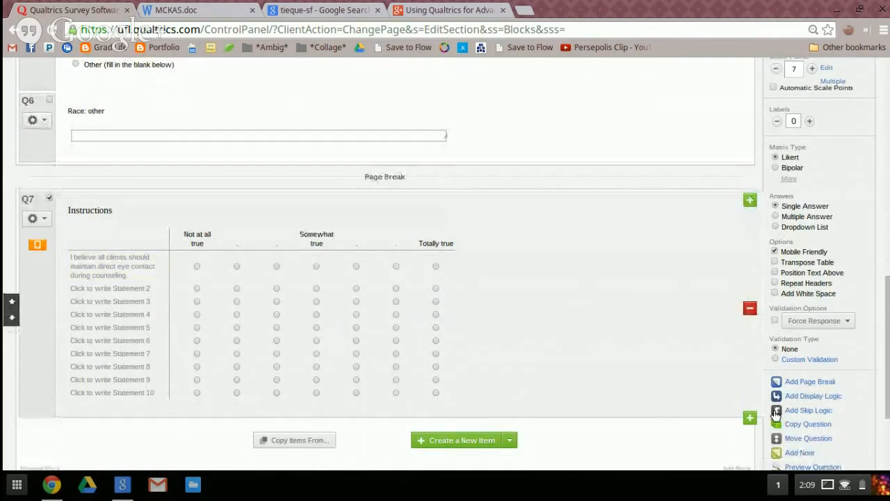
pyautogui.click(795, 424)
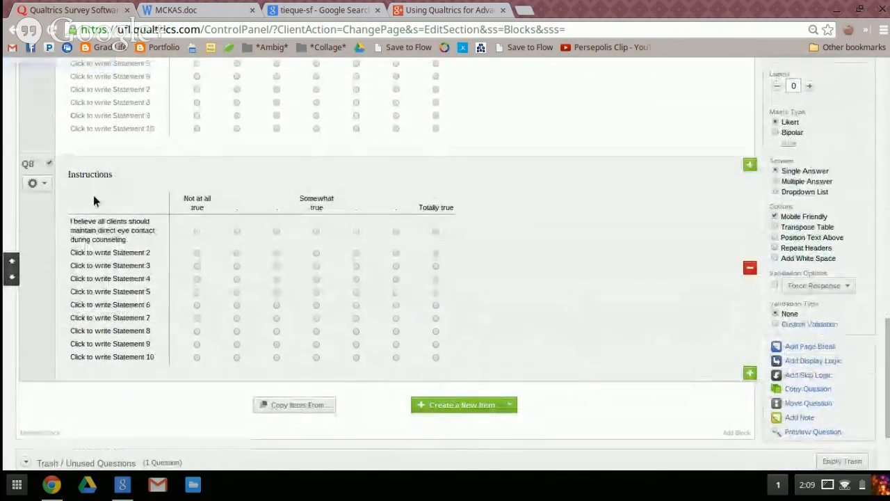
pyautogui.click(88, 174)
pyautogui.doubleClick(82, 173)
pyautogui.press('BackSpace')
pyautogui.click(572, 208)
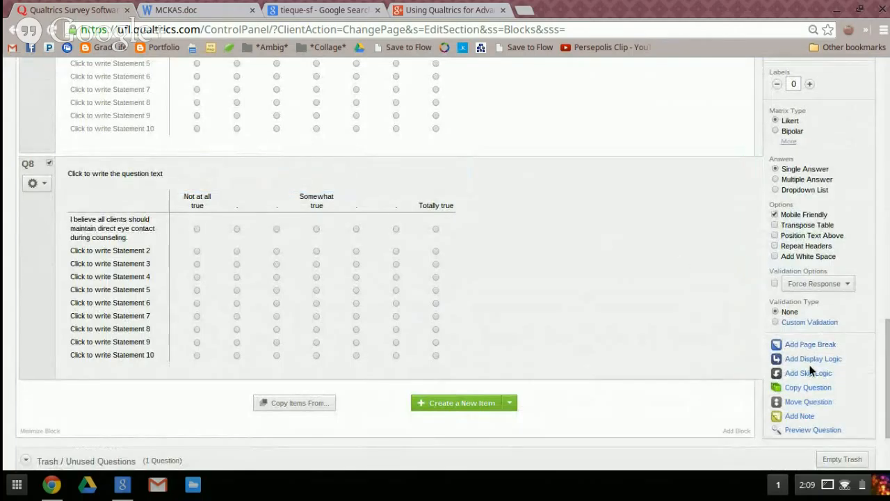
# Duplicate the Q8 matrix question and increase the copy's number of statements to 11
pyautogui.click(818, 388)
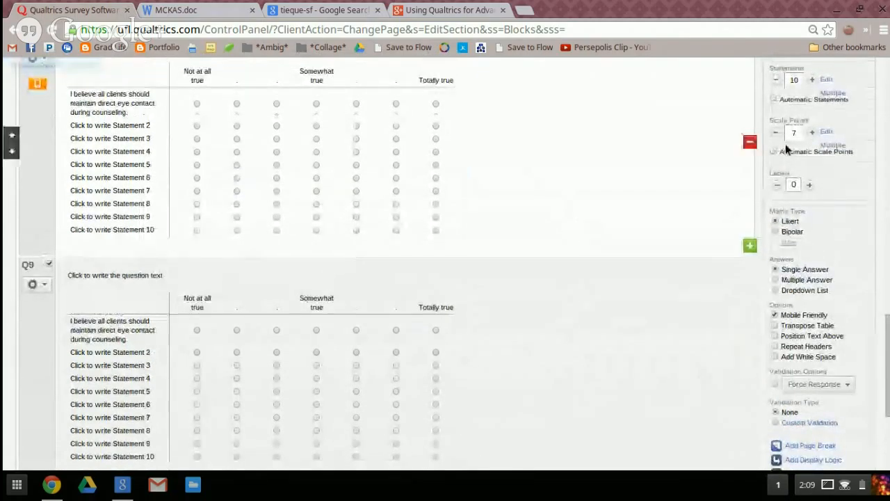
pyautogui.click(815, 80)
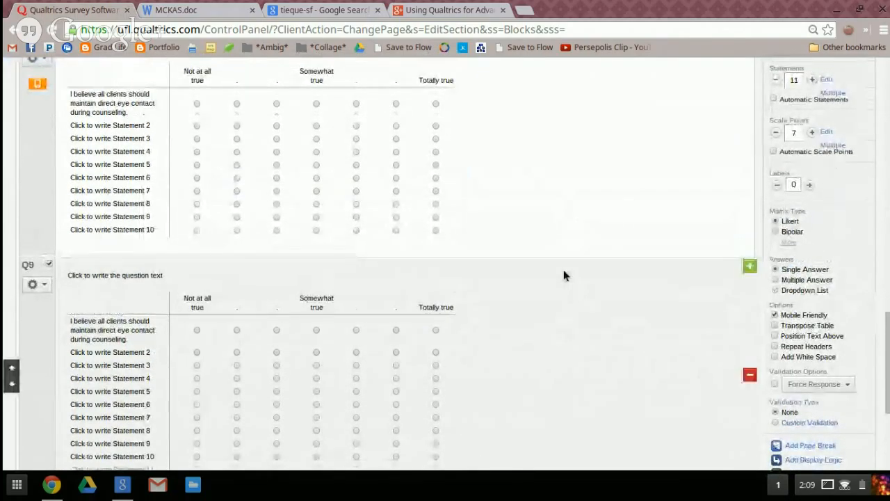
pyautogui.scroll(-2, 562, 308)
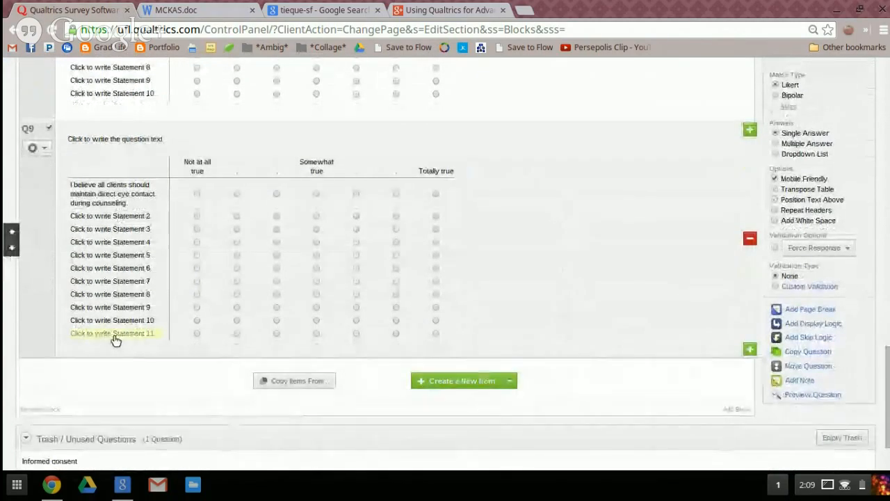
# Copy item 2 about checking up on minority/cultural counseling skills from MCKAS.doc into Q7's second matrix statement
pyautogui.scroll(3, 113, 339)
pyautogui.scroll(6, 114, 339)
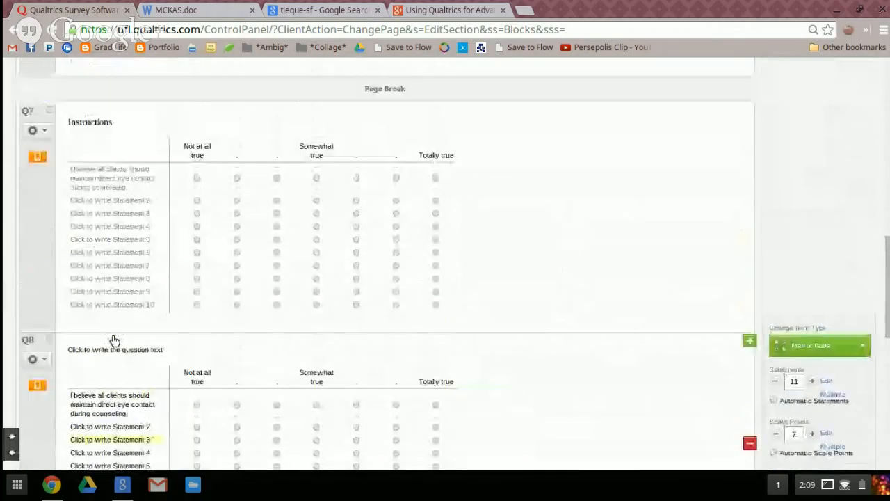
pyautogui.click(125, 209)
pyautogui.click(202, 10)
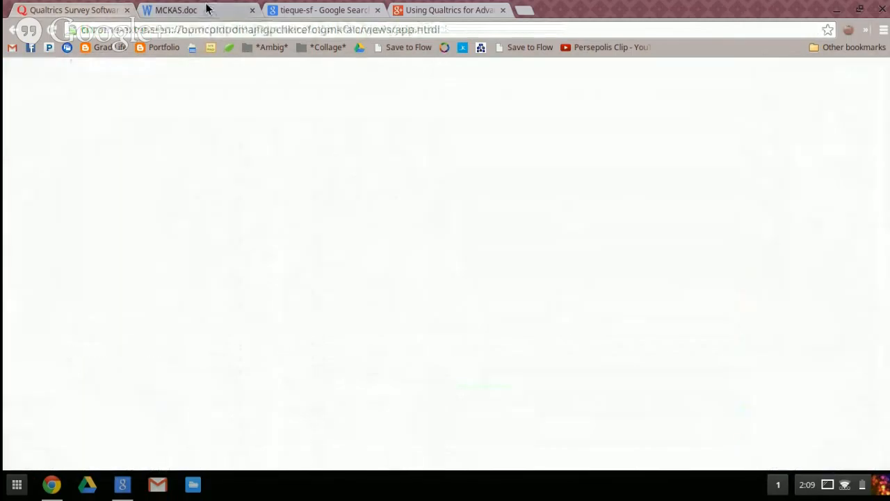
pyautogui.moveTo(225, 353); pyautogui.dragTo(481, 372)
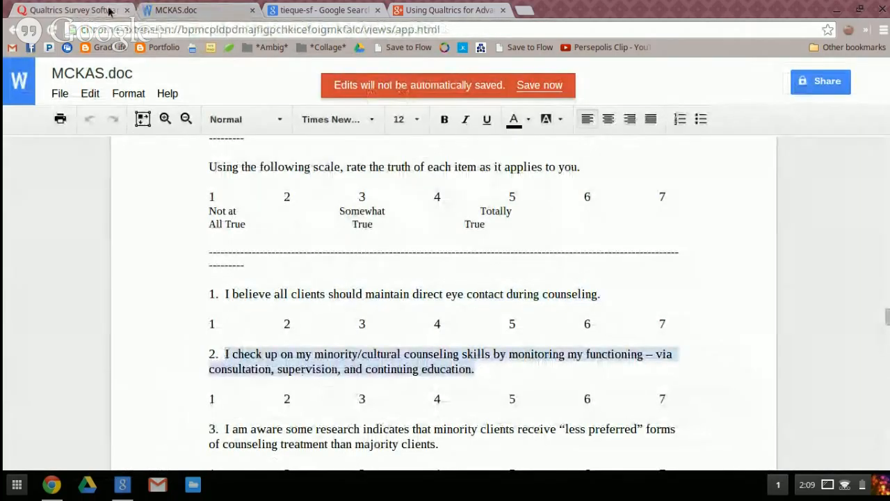
pyautogui.click(77, 10)
pyautogui.hotkey('ctrl', 'v')
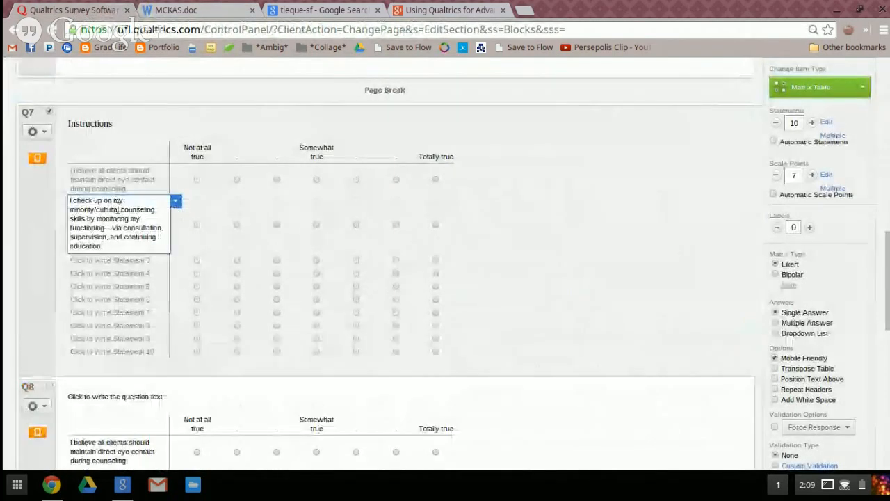
pyautogui.click(528, 244)
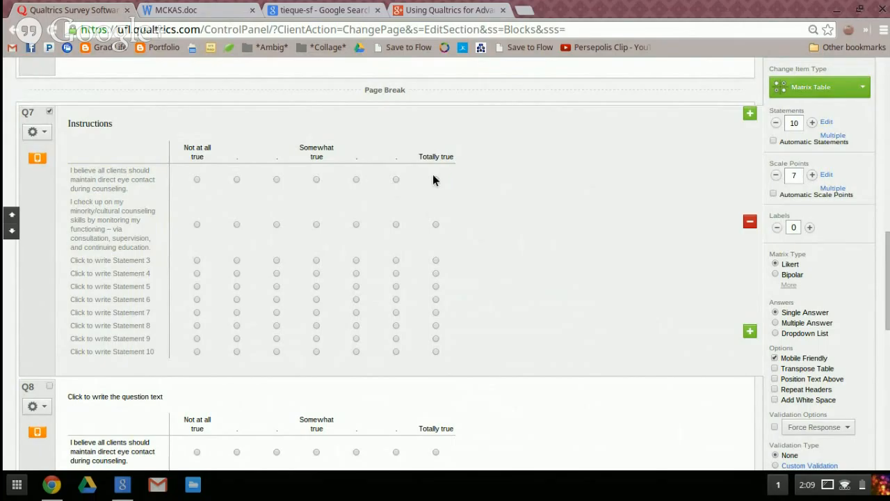
# Look over the duplicated matrices and the remaining items of MCKAS.doc through to the end of the instrument
pyautogui.scroll(-4, 539, 187)
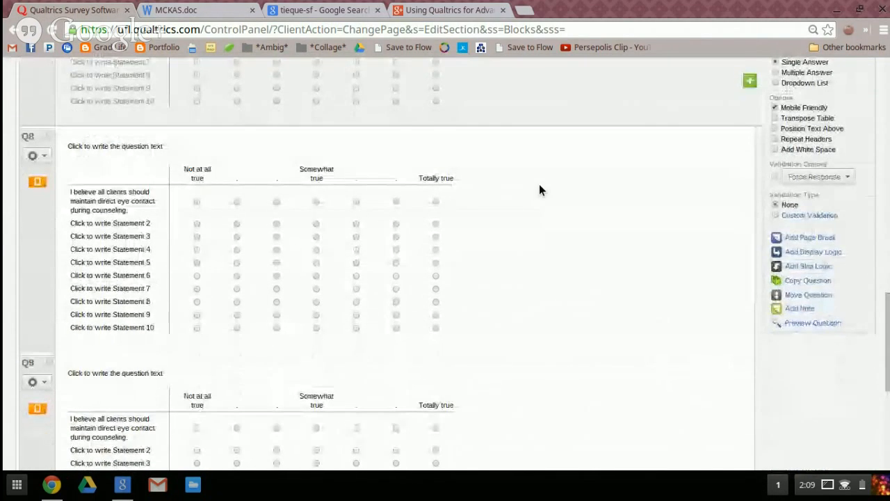
pyautogui.scroll(-5, 539, 205)
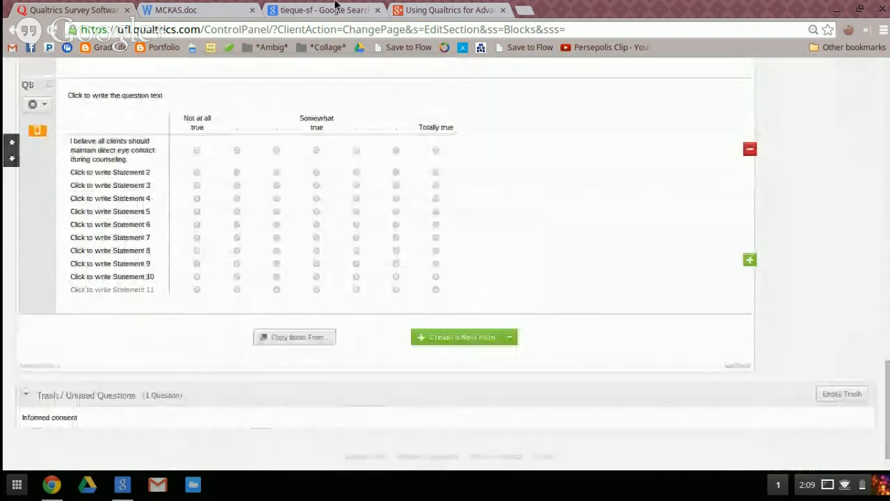
pyautogui.click(198, 12)
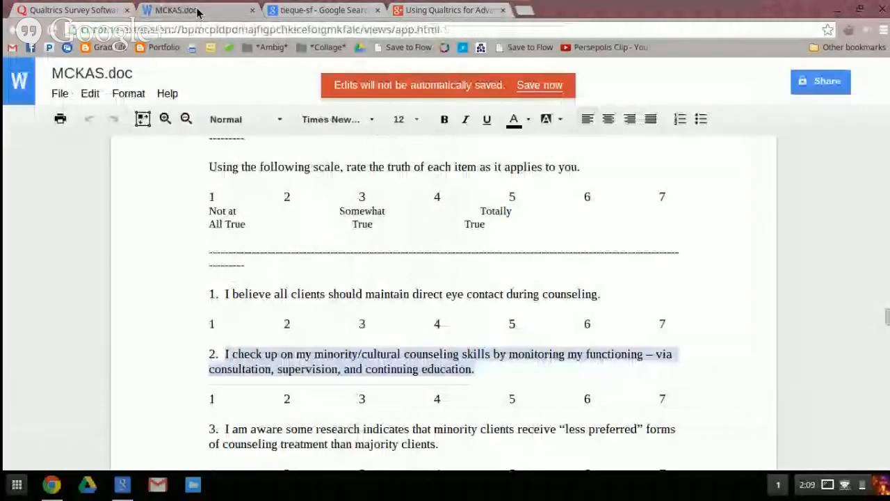
pyautogui.scroll(-15, 284, 282)
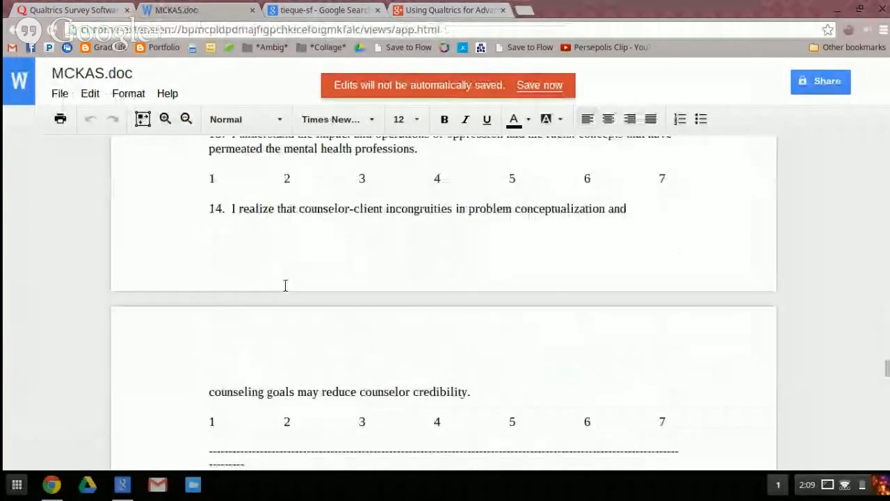
pyautogui.scroll(-20, 285, 285)
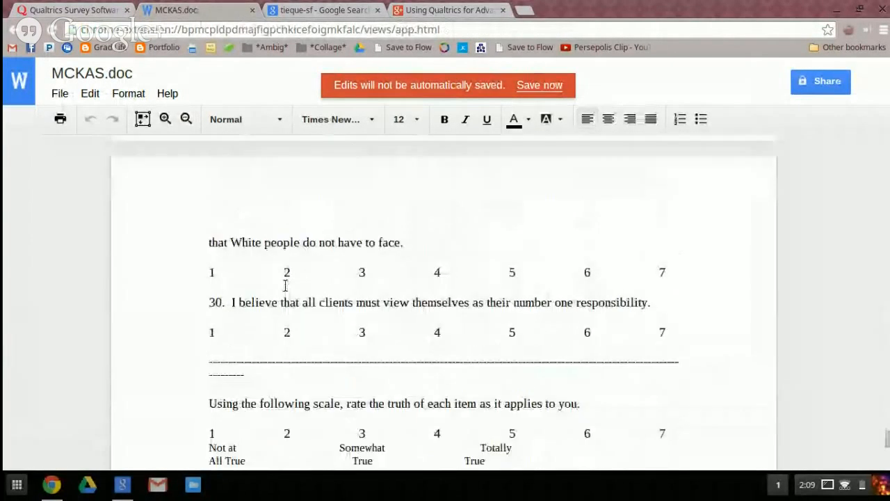
pyautogui.scroll(-3, 285, 285)
pyautogui.scroll(2, 285, 286)
pyautogui.scroll(-1, 285, 285)
pyautogui.scroll(-8, 285, 285)
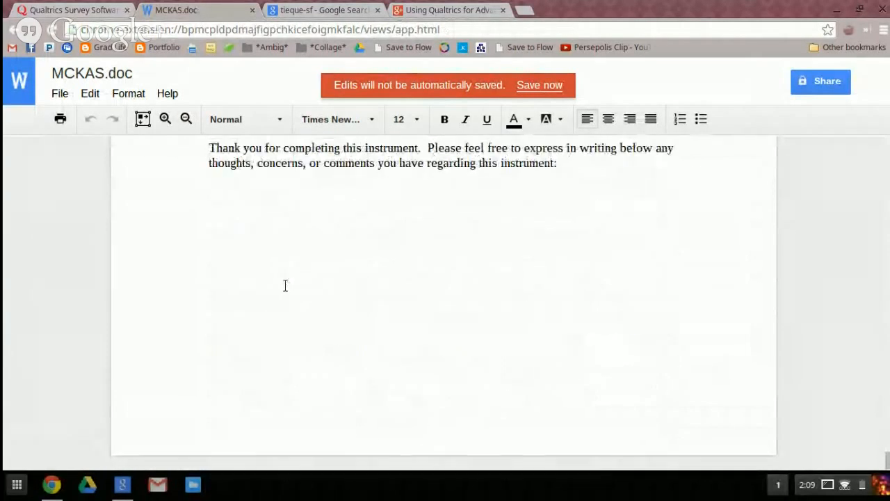
# Return to the Qualtrics survey and increase the Q7 matrix to 11 statements
pyautogui.click(73, 10)
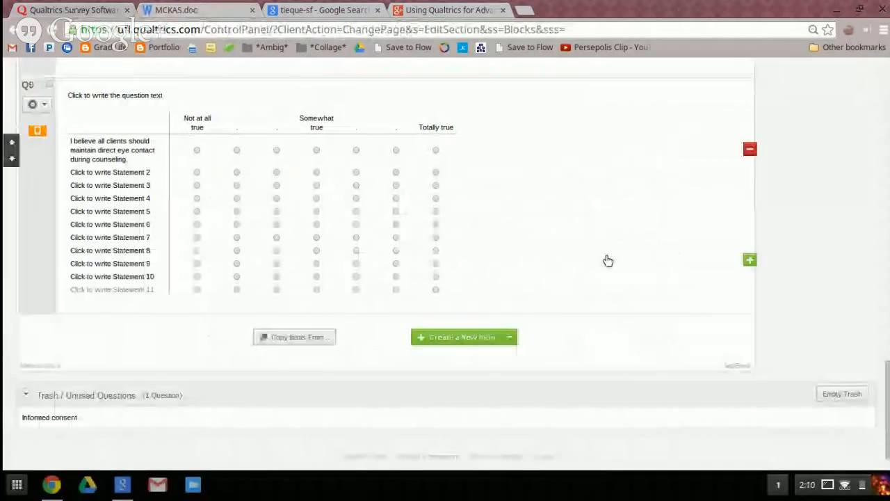
pyautogui.scroll(2, 688, 264)
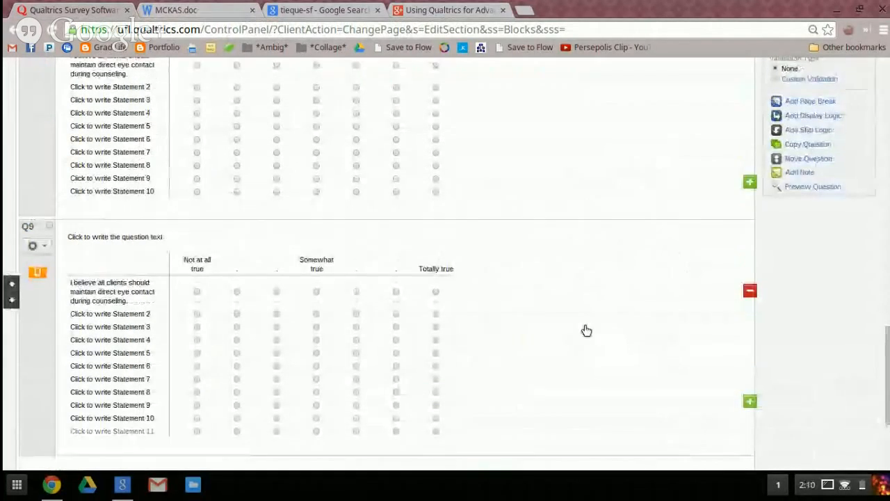
pyautogui.scroll(3, 586, 329)
pyautogui.scroll(2, 838, 153)
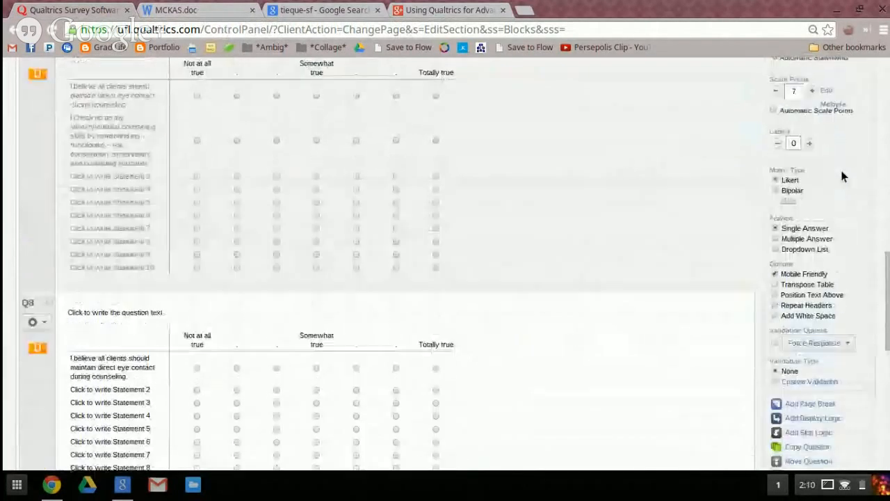
pyautogui.scroll(1, 841, 177)
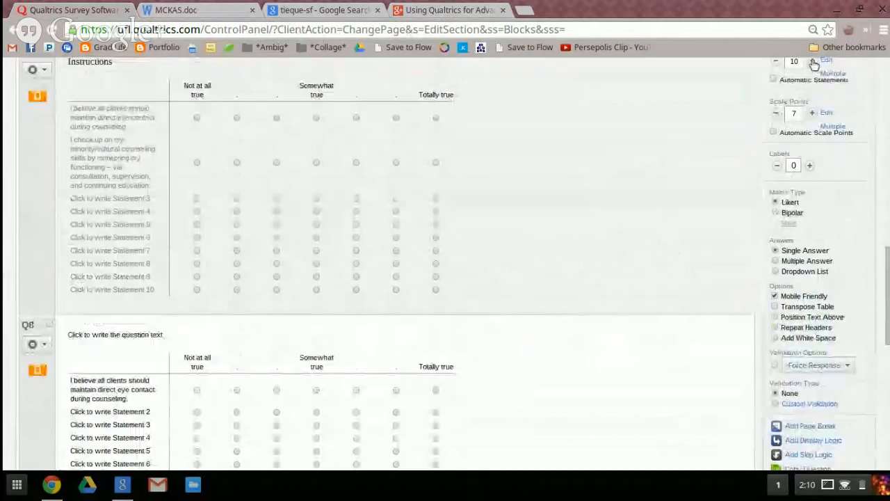
pyautogui.click(813, 62)
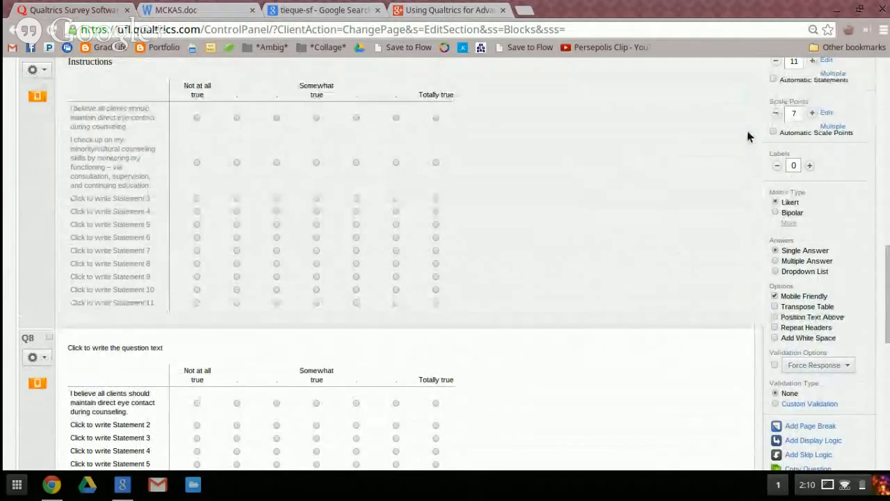
# Open the TEIQue-SF PDF from the Google results and select the text of item 1 about expressing emotions with words
pyautogui.scroll(-3, 681, 240)
pyautogui.scroll(-3, 619, 246)
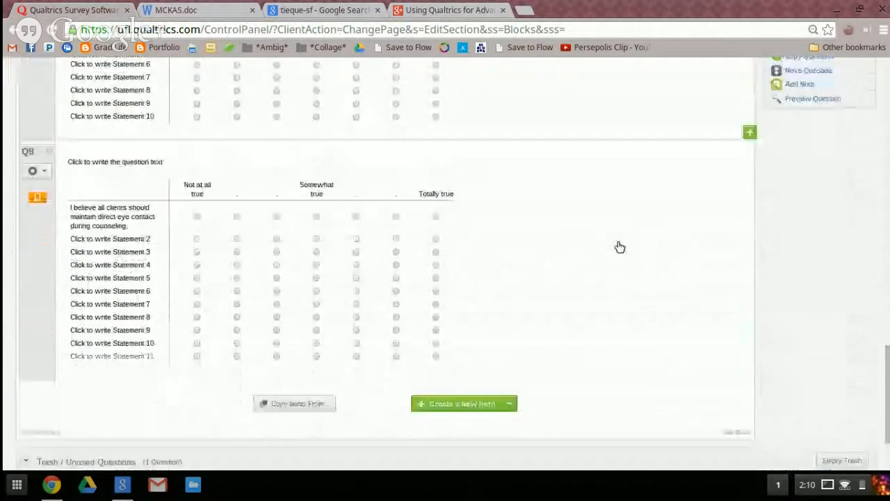
pyautogui.scroll(5, 619, 246)
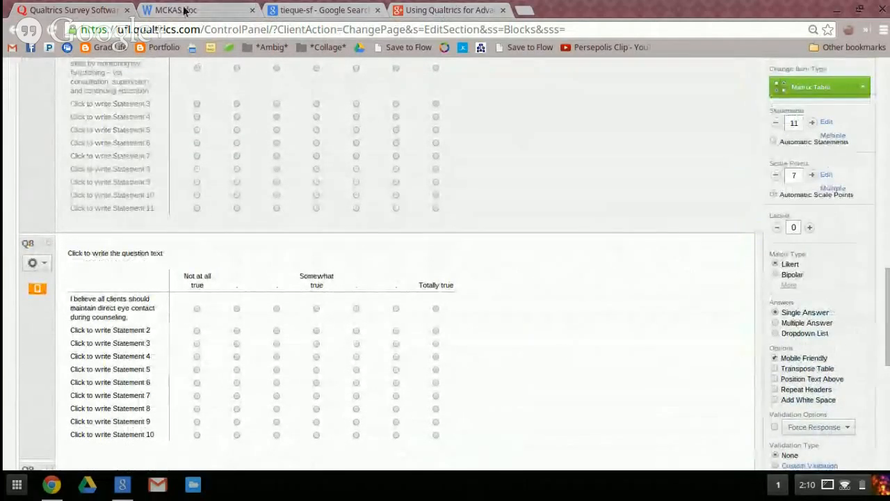
pyautogui.scroll(-5, 667, 264)
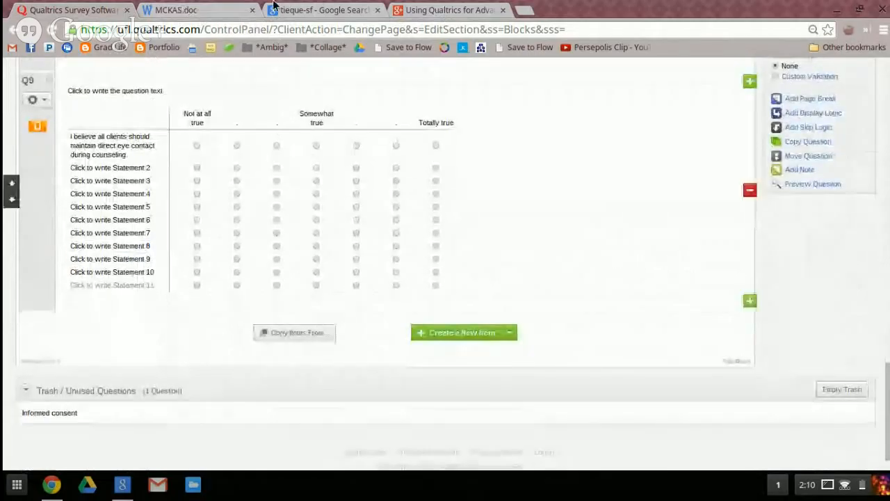
pyautogui.click(292, 9)
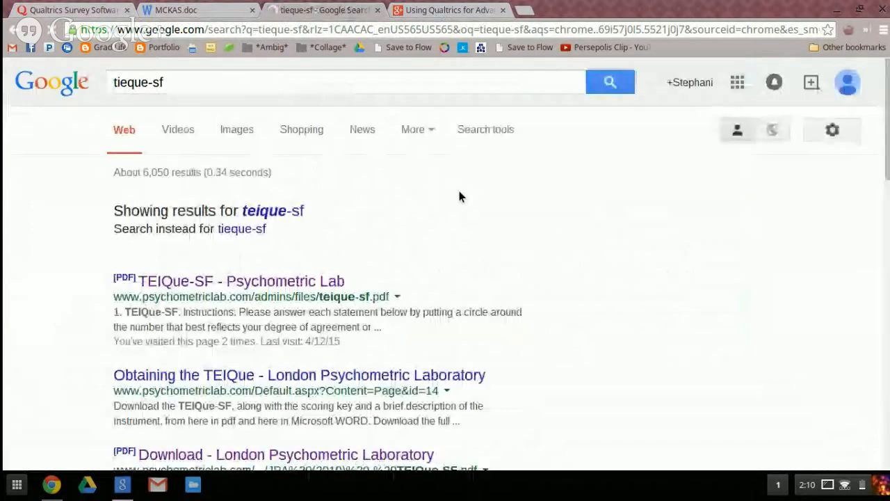
pyautogui.click(257, 282)
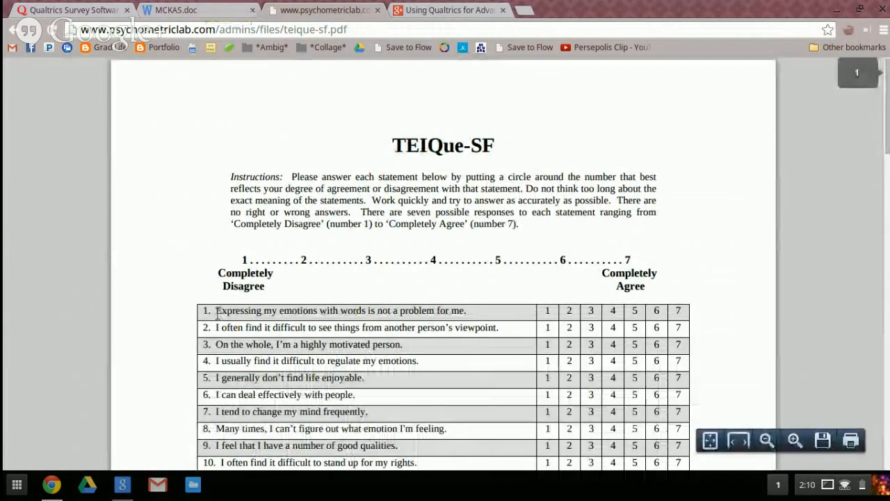
pyautogui.moveTo(217, 313); pyautogui.dragTo(472, 310)
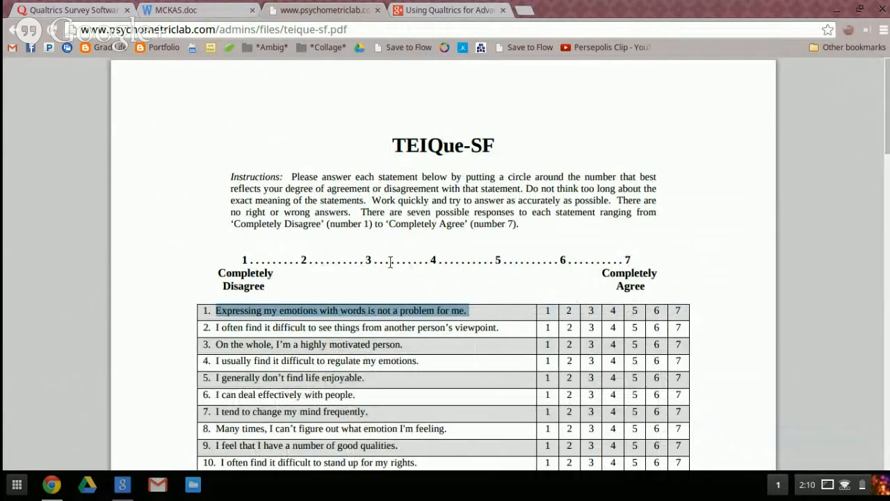
# Return to the Qualtrics survey and duplicate the Q7 matrix question
pyautogui.click(52, 9)
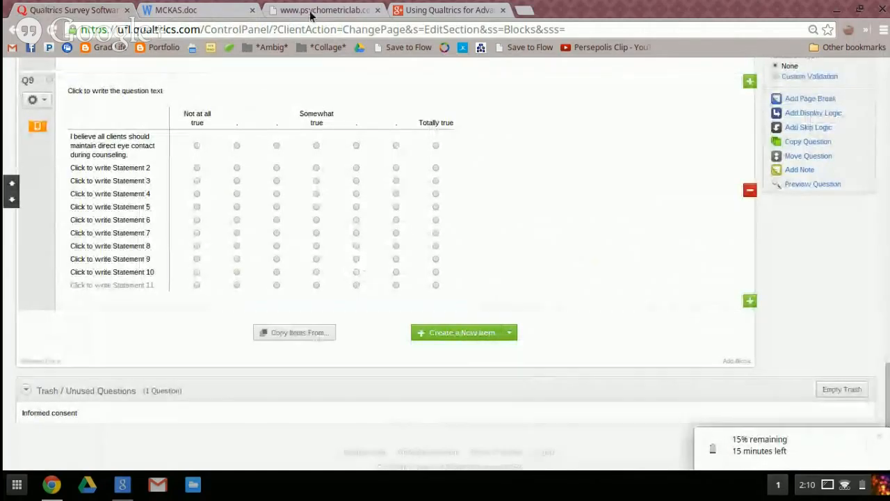
pyautogui.click(312, 11)
pyautogui.click(70, 10)
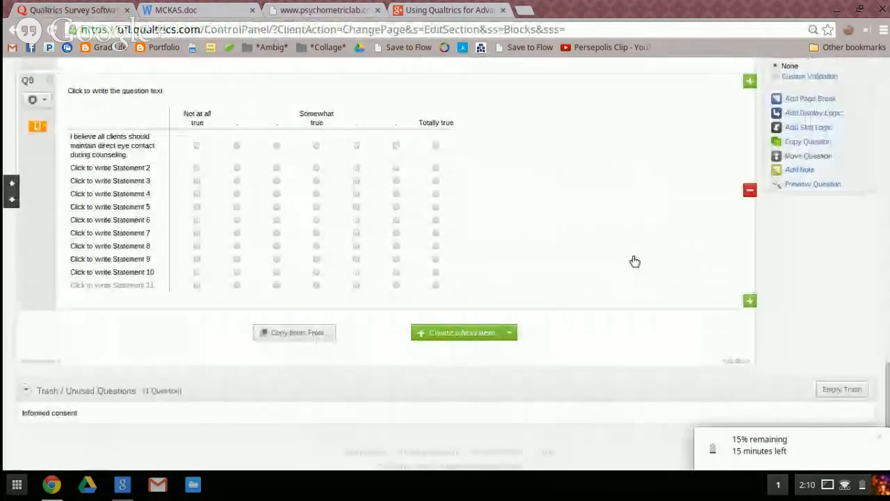
pyautogui.click(802, 140)
pyautogui.scroll(-5, 552, 255)
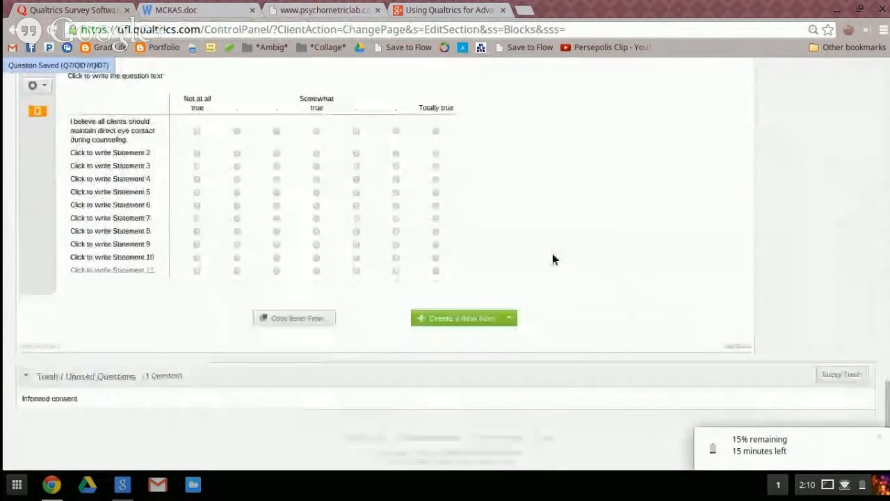
pyautogui.scroll(8, 555, 260)
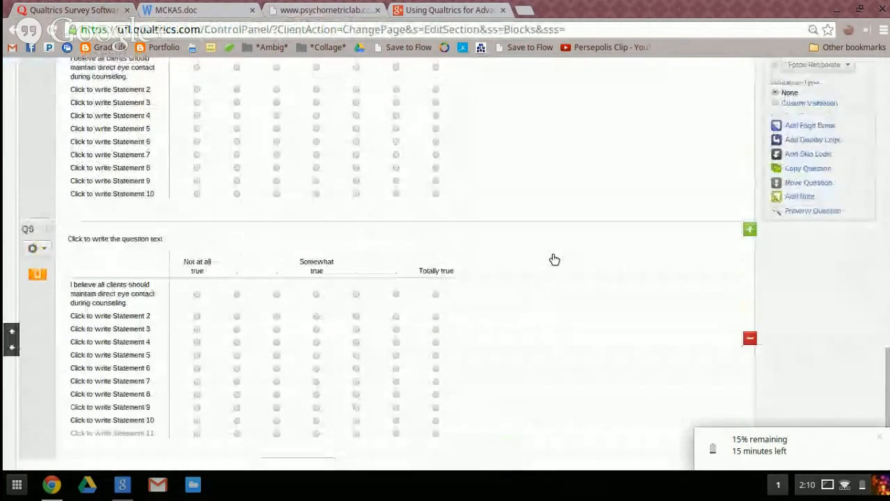
pyautogui.scroll(8, 554, 259)
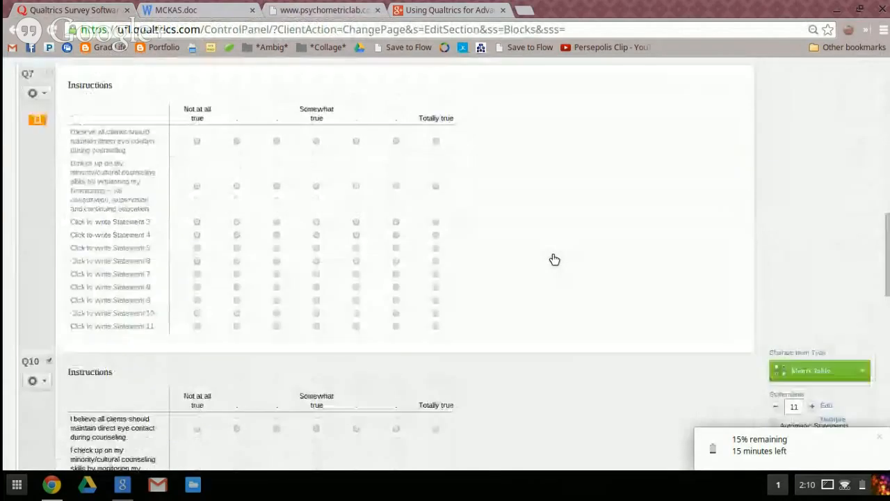
pyautogui.scroll(-5, 554, 260)
pyautogui.scroll(-8, 554, 260)
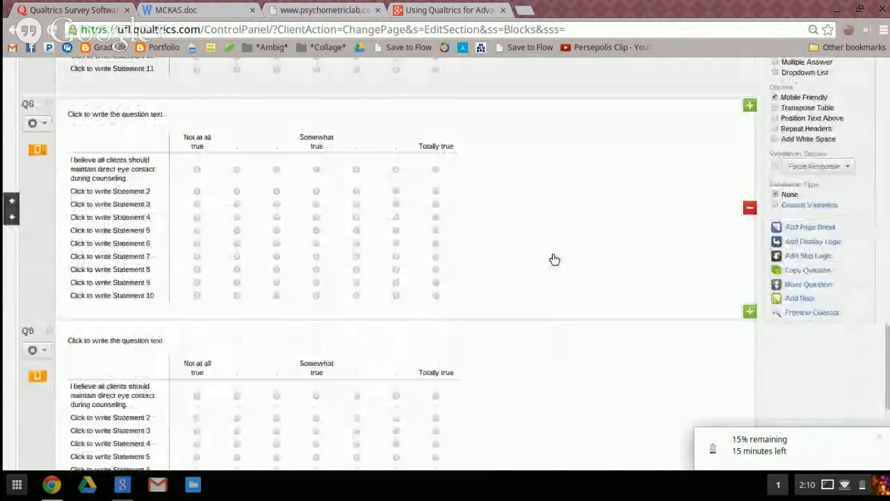
# Relabel the first scale point of the Q9 matrix as "Completely disagree" to match the TEIQue-SF scale
pyautogui.click(195, 181)
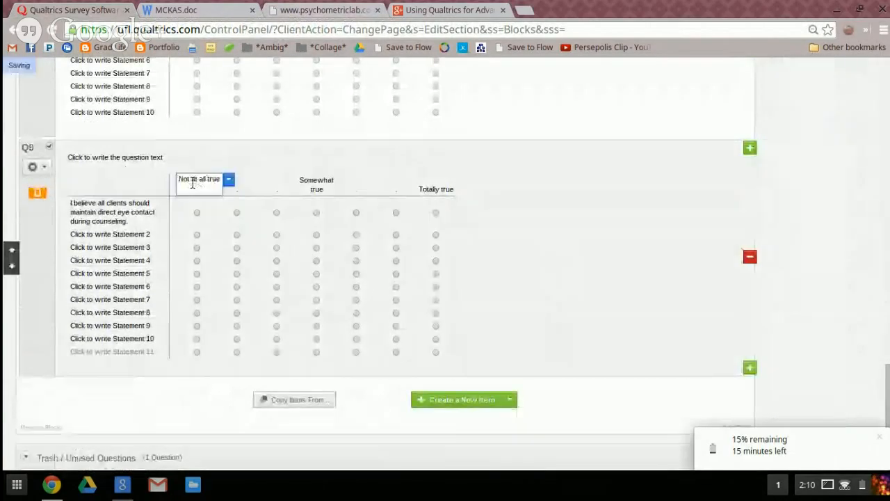
pyautogui.click(314, 8)
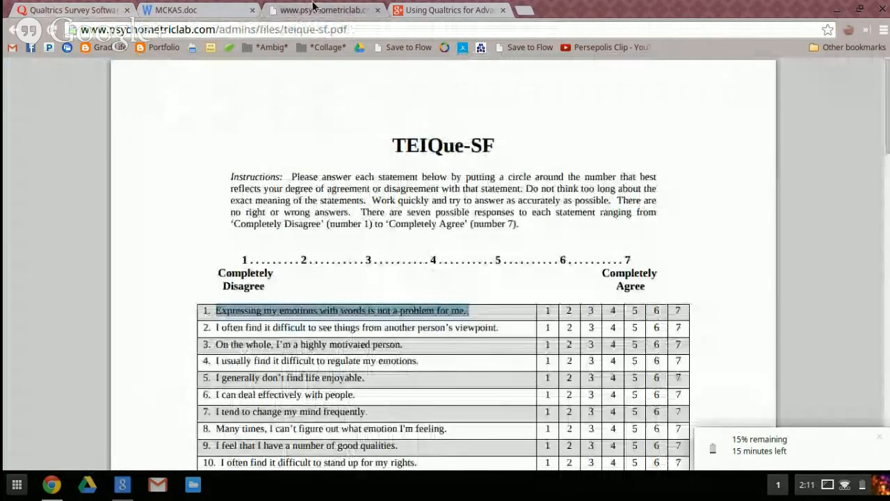
pyautogui.click(89, 10)
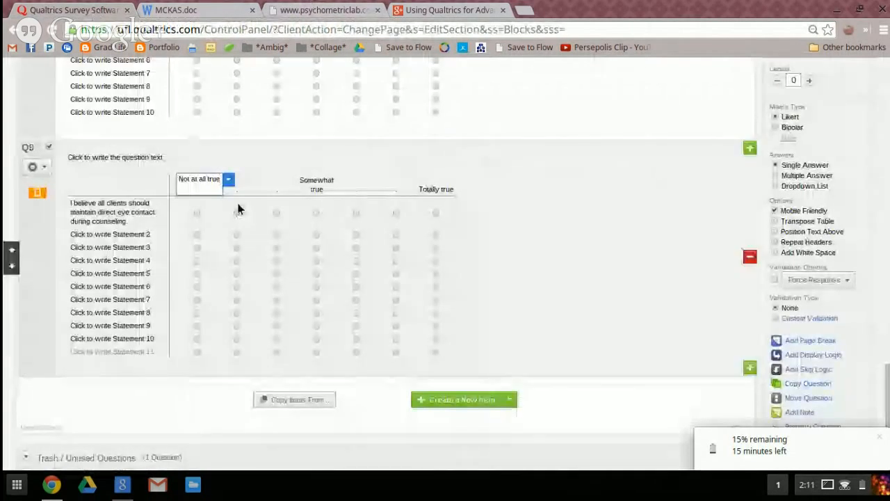
pyautogui.tripleClick(205, 179)
pyautogui.write('Compl')
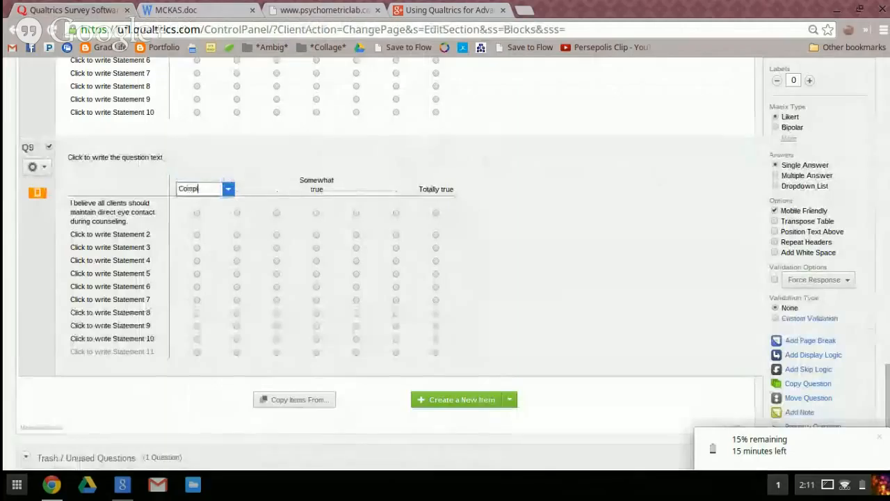
pyautogui.write('etely disagree')
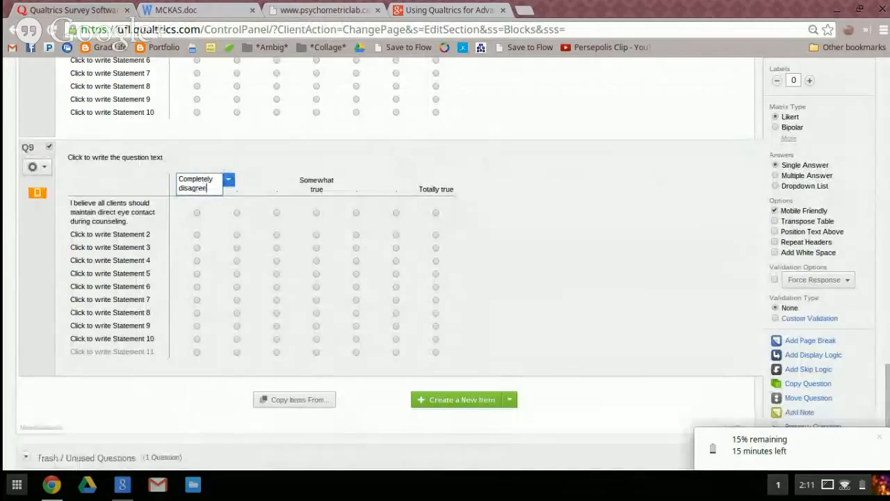
# Replace Q9's "Somewhat true" scale label with a period and relabel the last scale point as "Completely agree"
pyautogui.click(309, 187)
pyautogui.tripleClick(314, 187)
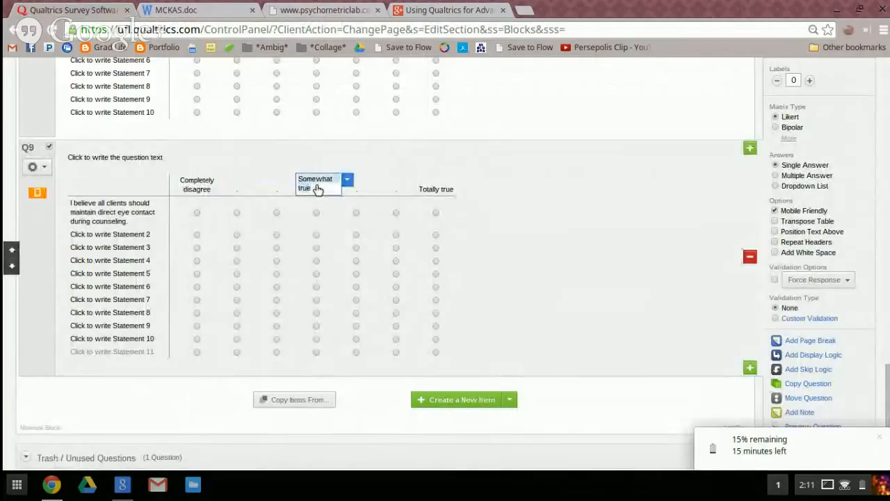
pyautogui.press('BackSpace')
pyautogui.click(434, 191)
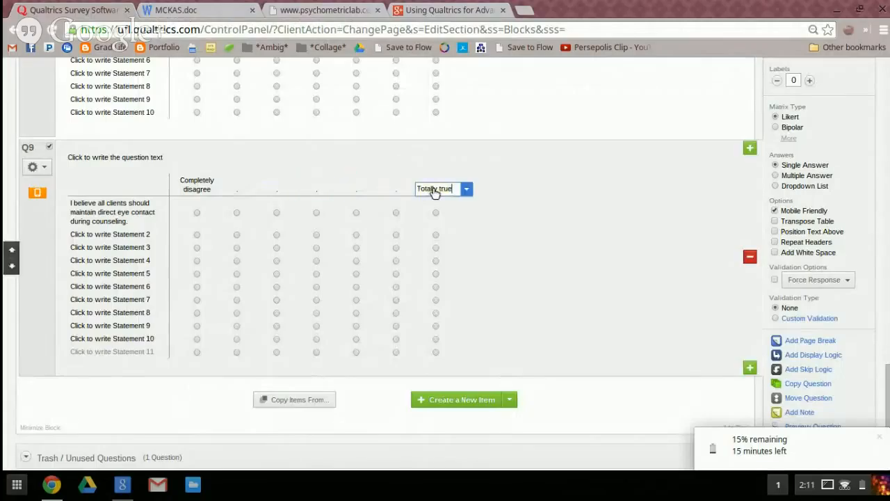
pyautogui.tripleClick(433, 191)
pyautogui.write('Completely agree')
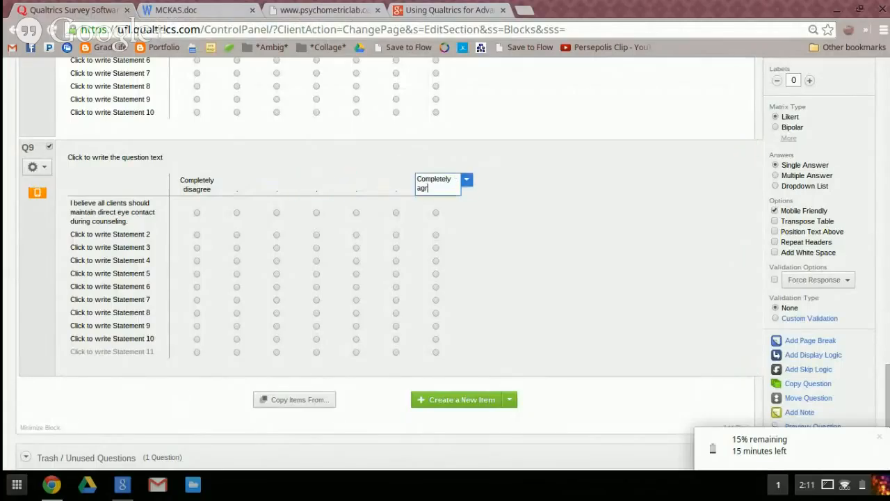
pyautogui.click(627, 216)
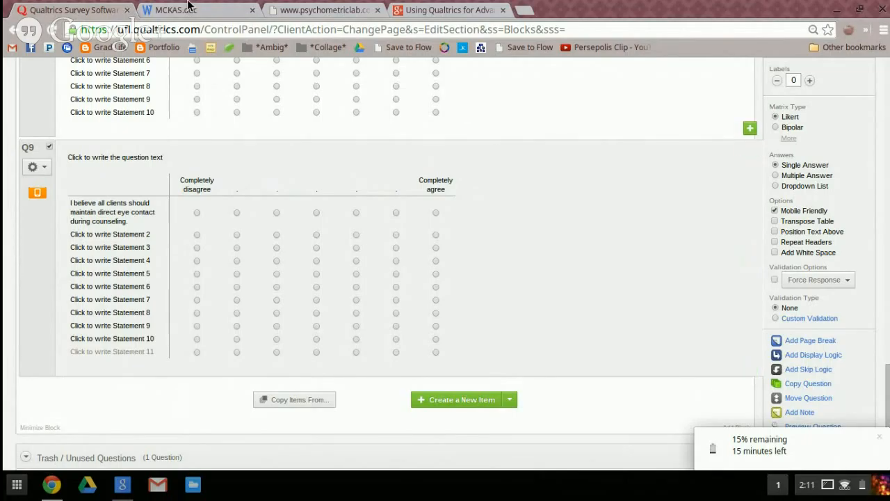
# Check the rest of the TEIQue-SF PDF, then replace Q9's question text in the survey with "Instructions"
pyautogui.click(291, 18)
pyautogui.scroll(-15, 373, 296)
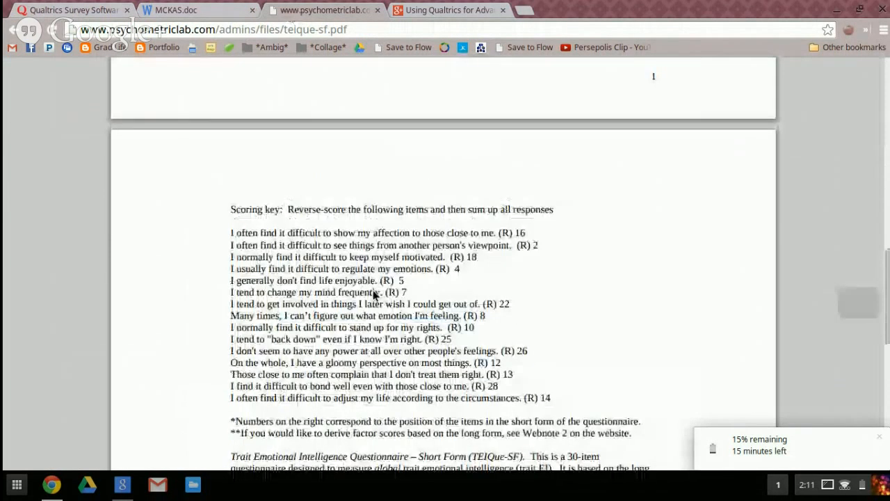
pyautogui.click(104, 10)
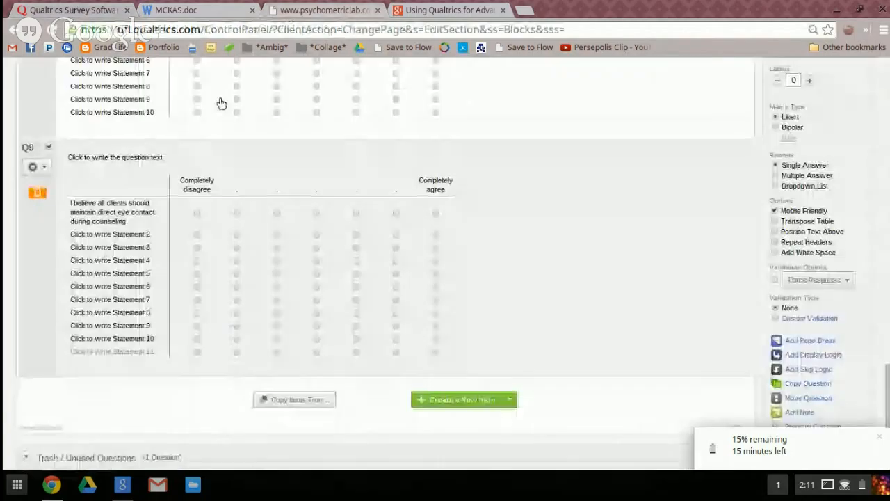
pyautogui.scroll(-1, 688, 306)
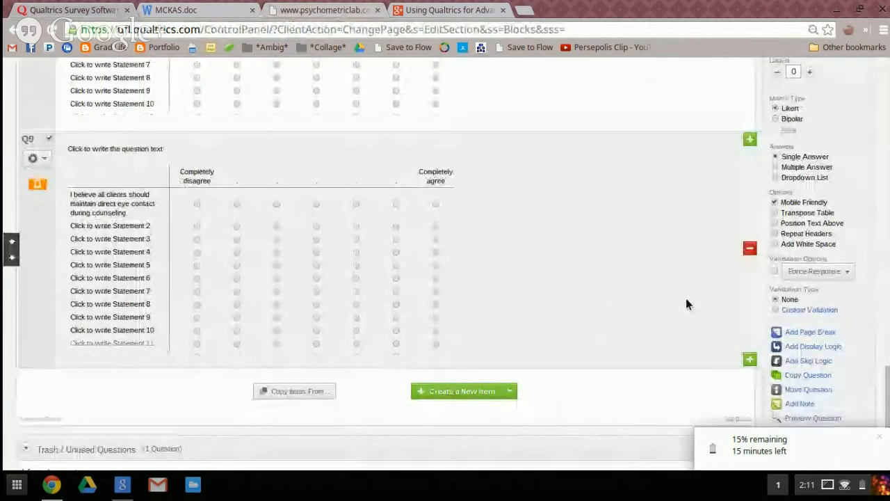
pyautogui.click(115, 141)
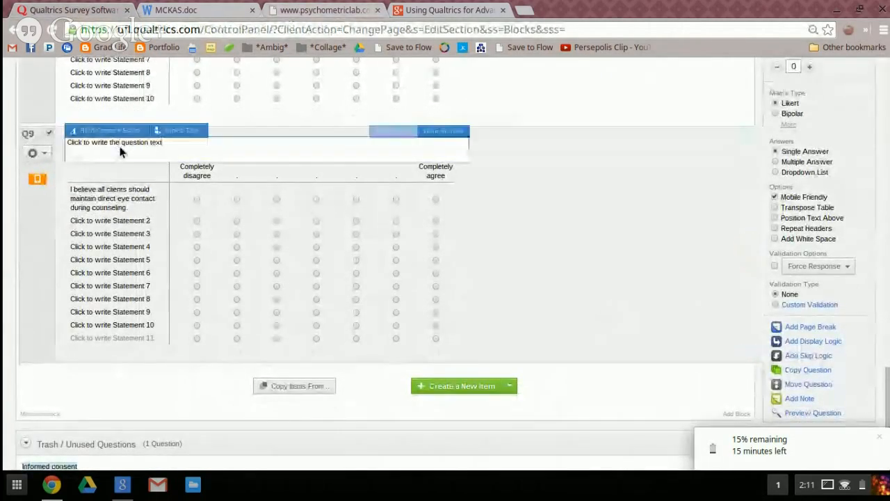
pyautogui.write('inst')
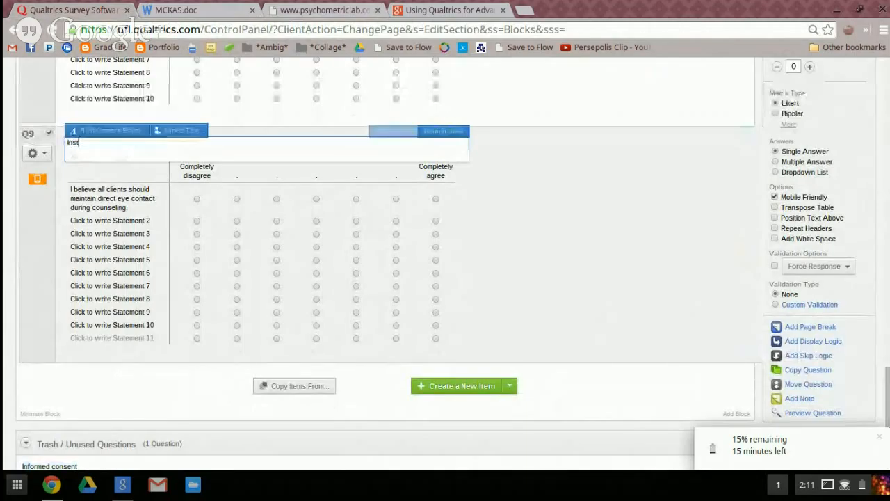
pyautogui.write('ructions')
pyautogui.click(514, 191)
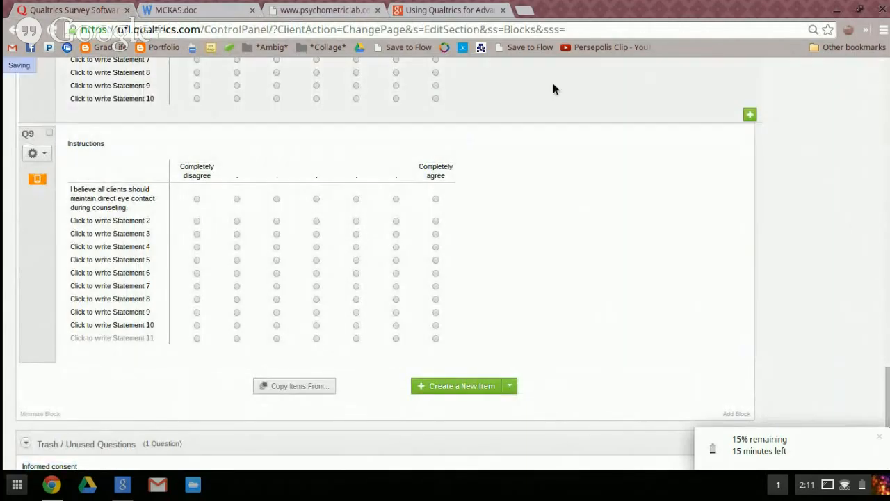
# Select Q8 and add a page break between it and the Q9 matrix
pyautogui.click(553, 89)
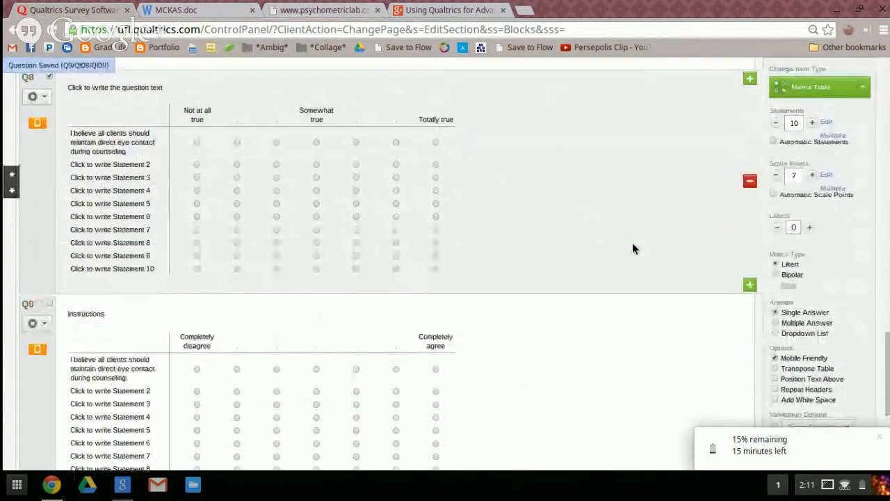
pyautogui.scroll(-2, 663, 255)
pyautogui.scroll(-2, 663, 259)
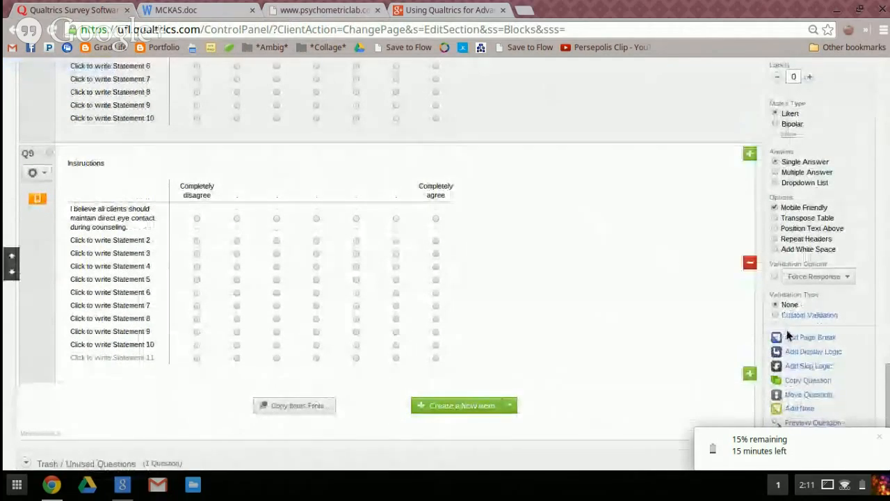
pyautogui.click(799, 338)
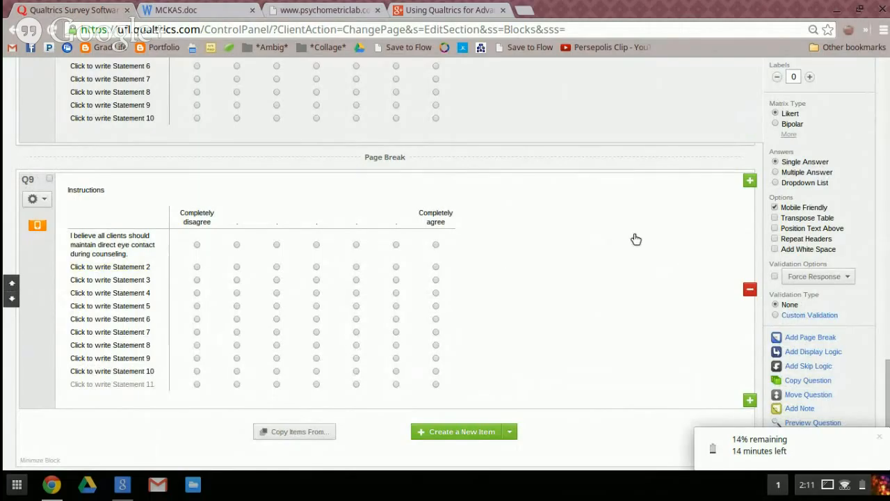
# Look over the question types available for Q8, including the Graphic example
pyautogui.scroll(-3, 704, 240)
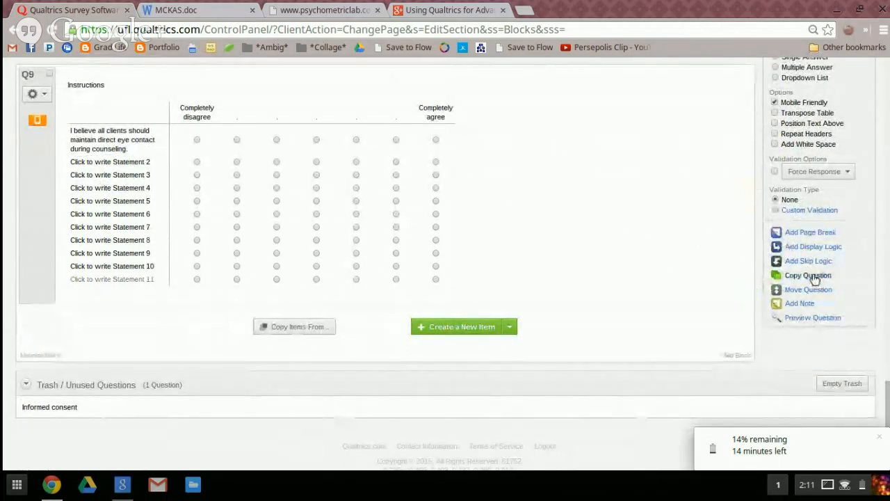
pyautogui.scroll(5, 587, 255)
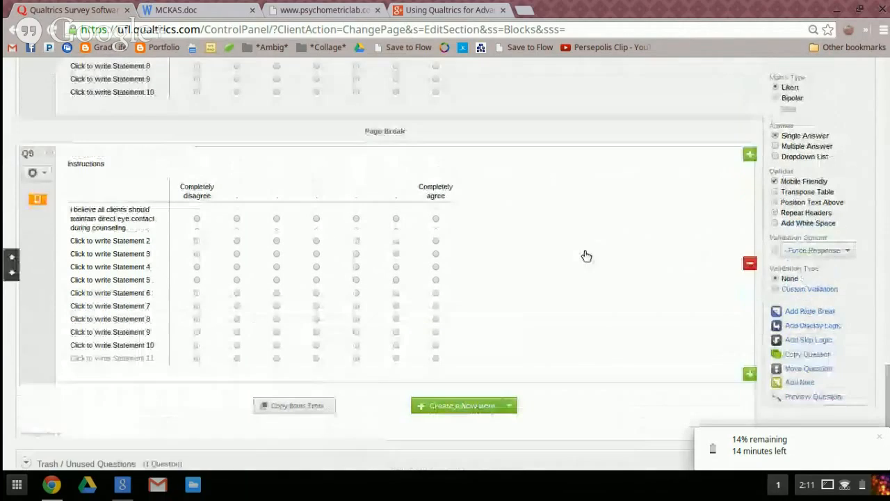
pyautogui.scroll(2, 586, 255)
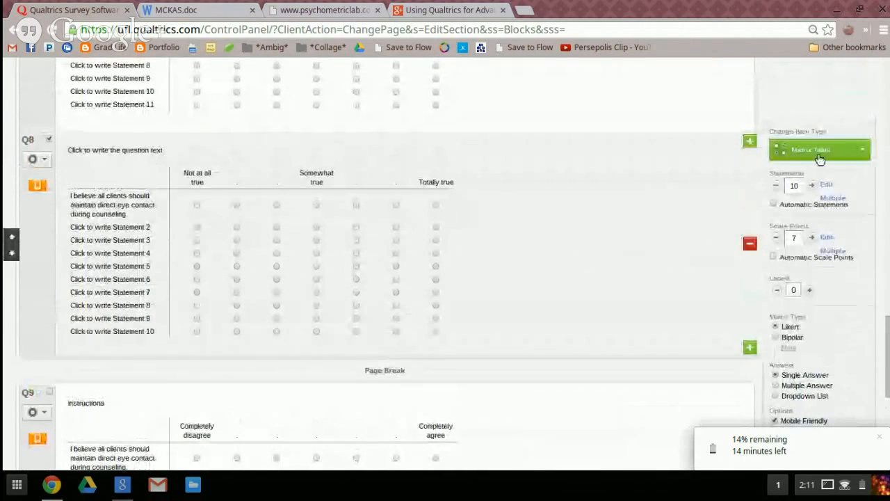
pyautogui.click(824, 157)
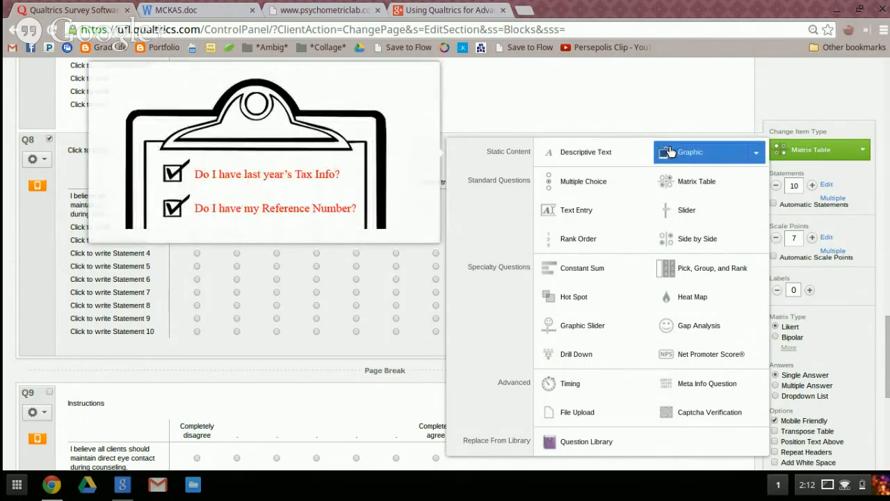
pyautogui.scroll(6, 699, 121)
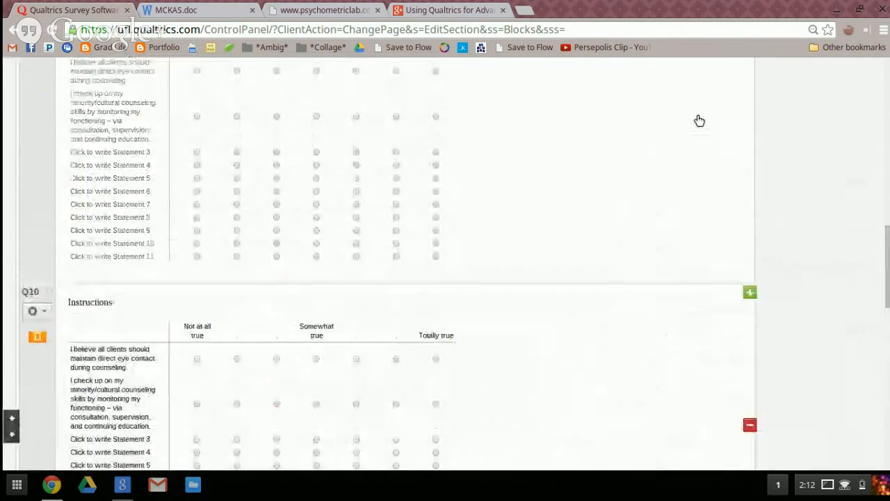
# Open the SDS3340 F14 feedback survey from the list of existing surveys
pyautogui.scroll(10, 698, 121)
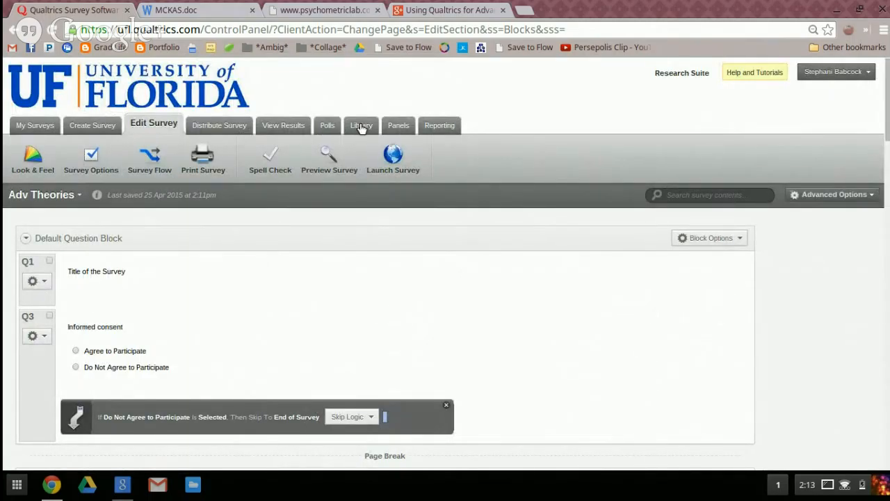
pyautogui.click(39, 126)
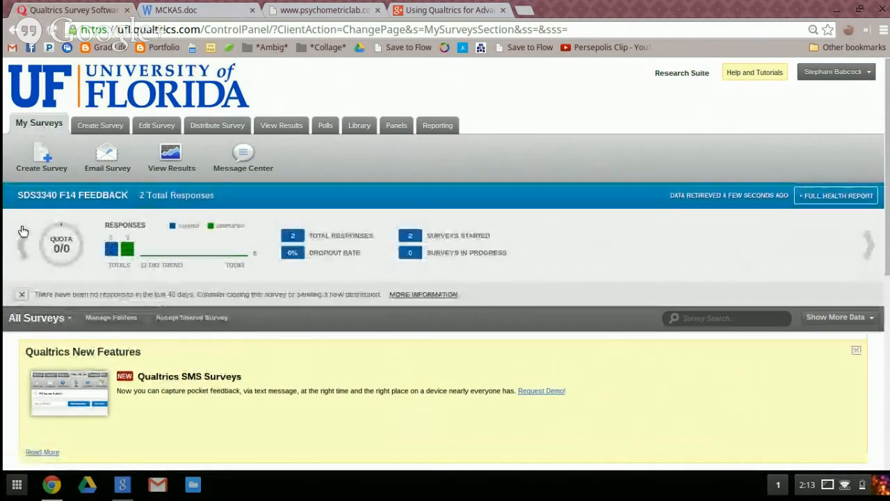
pyautogui.scroll(-3, 22, 233)
pyautogui.scroll(-3, 23, 233)
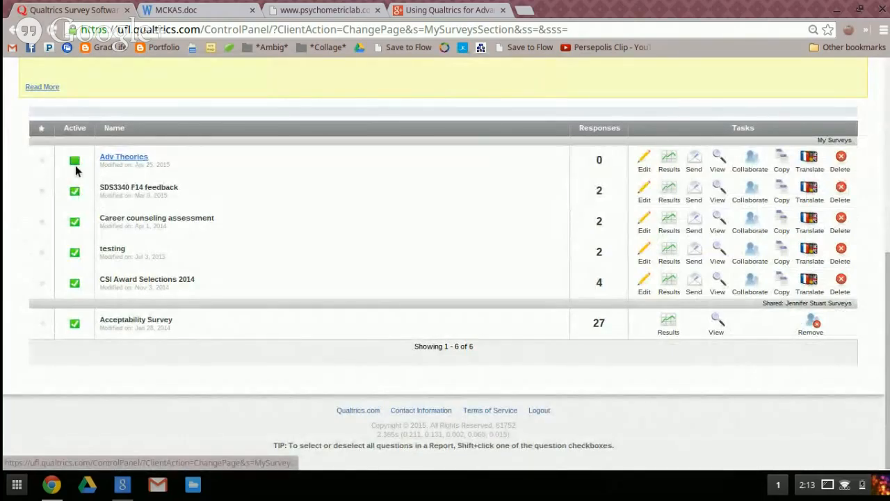
pyautogui.click(128, 189)
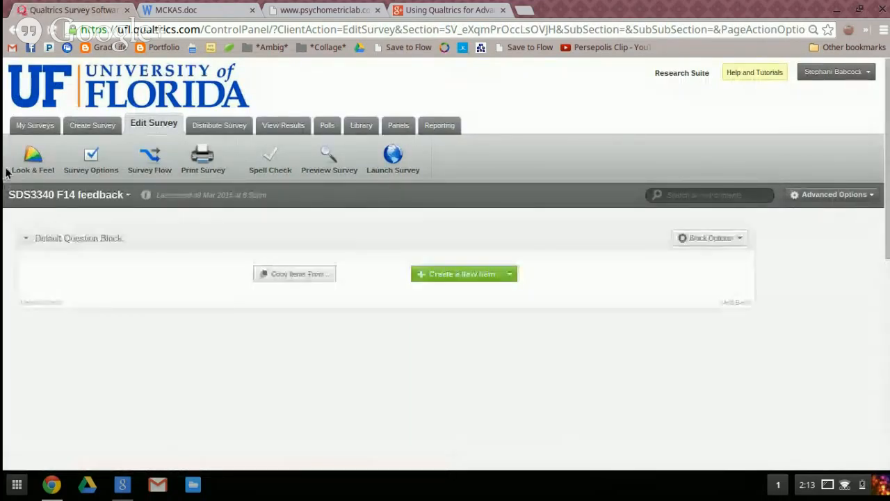
# Look through the SDS3340 F14 feedback survey's introduction, Stop - Start - Continue text and open-ended questions
pyautogui.scroll(-2, 2, 215)
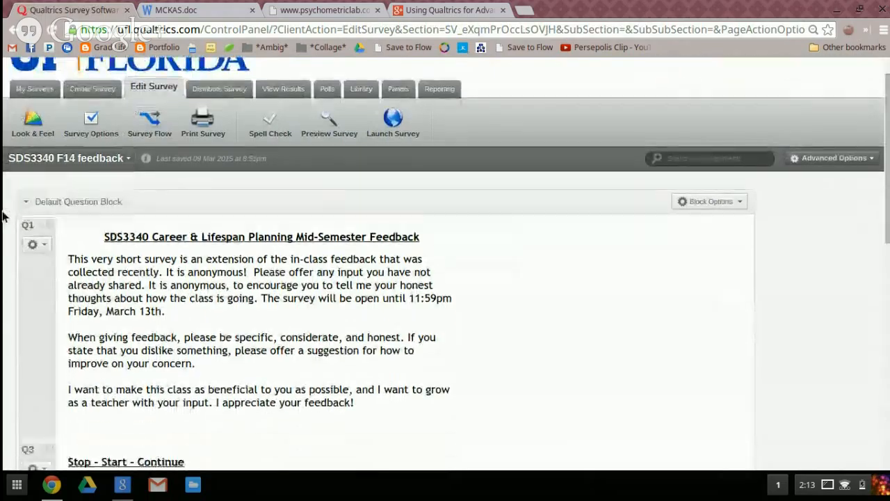
pyautogui.scroll(-3, 2, 215)
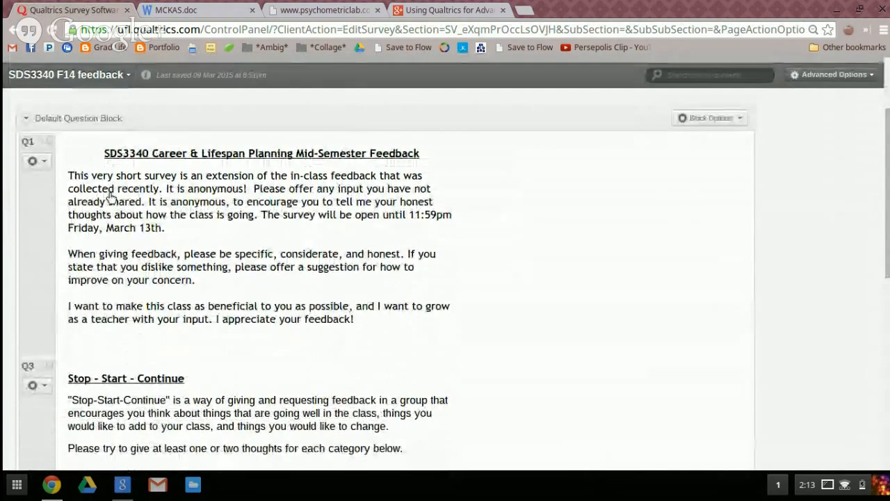
pyautogui.scroll(-3, 224, 245)
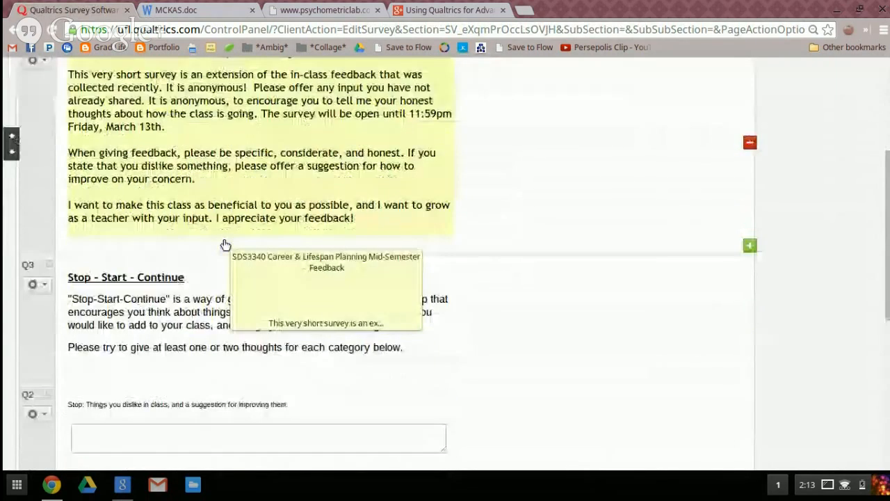
pyautogui.scroll(-2, 225, 245)
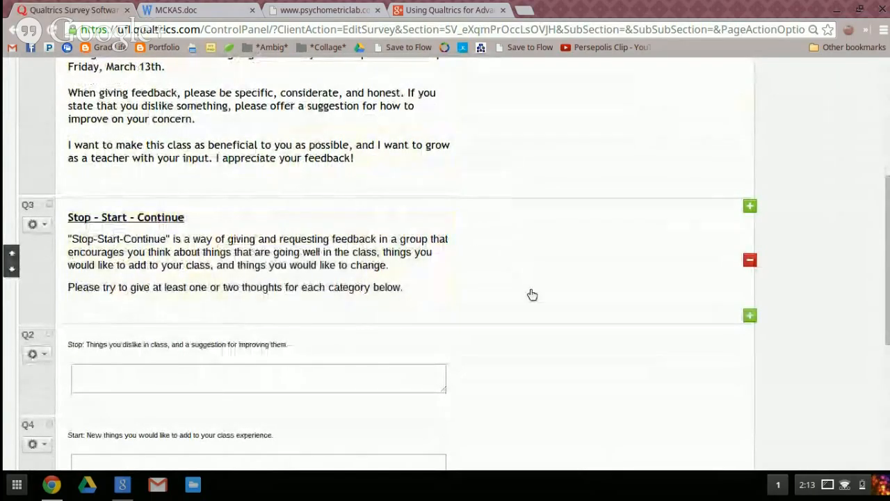
pyautogui.scroll(-4, 596, 268)
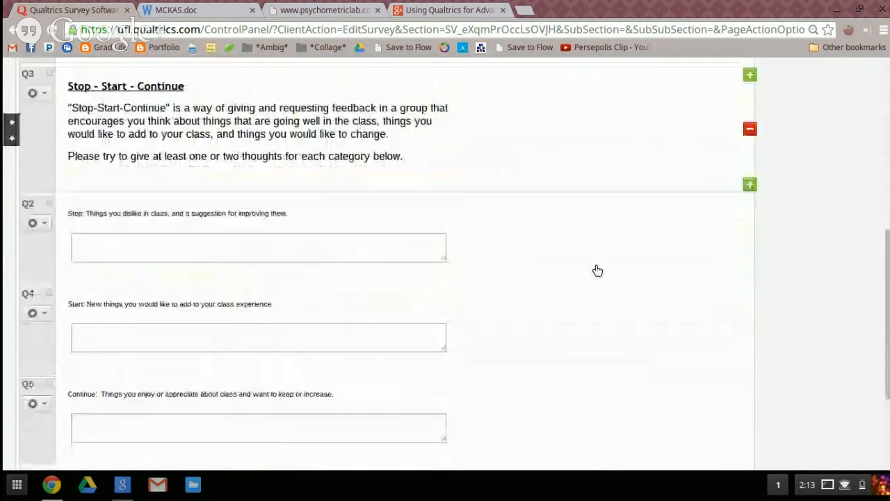
pyautogui.scroll(-5, 596, 269)
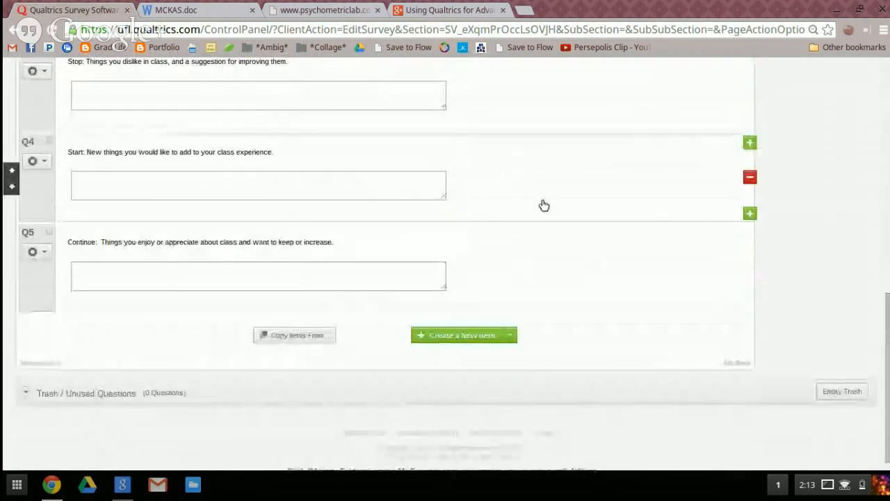
pyautogui.scroll(10, 544, 205)
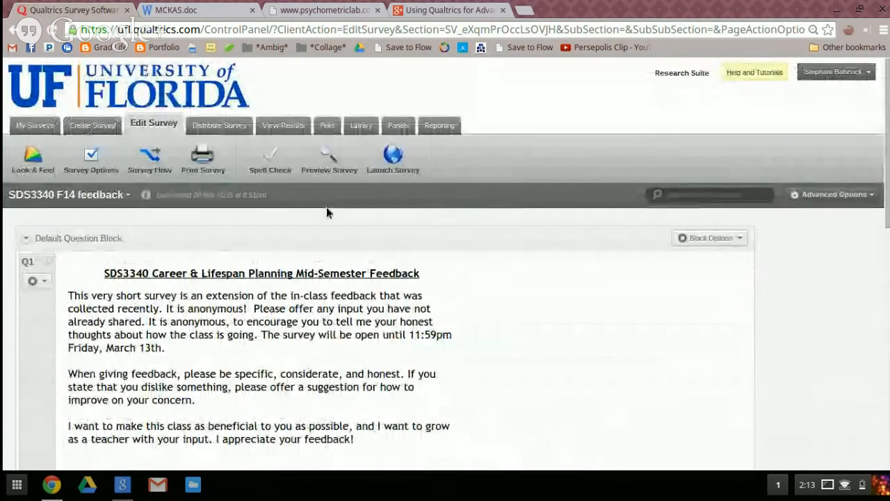
# Examine the feedback survey's recorded responses, reading through the individual response from 10 Mar 2015 and closing it
pyautogui.click(272, 125)
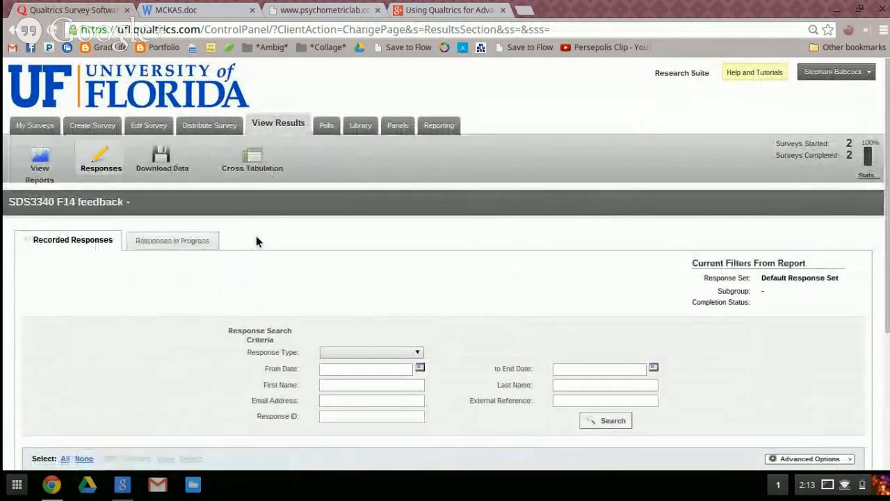
pyautogui.scroll(-3, 144, 320)
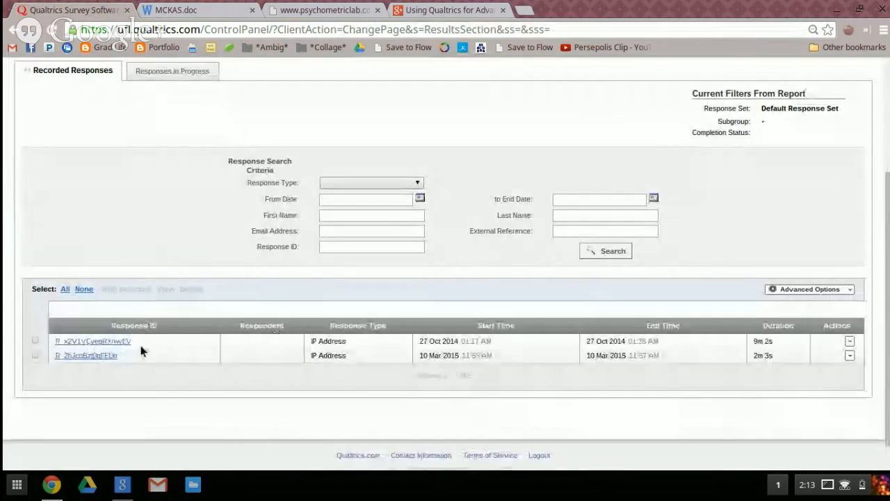
pyautogui.scroll(-1, 217, 351)
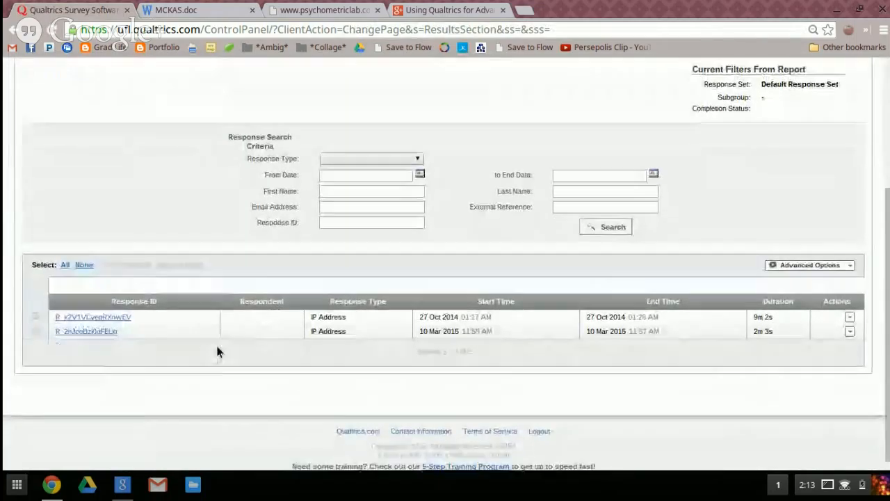
pyautogui.click(95, 332)
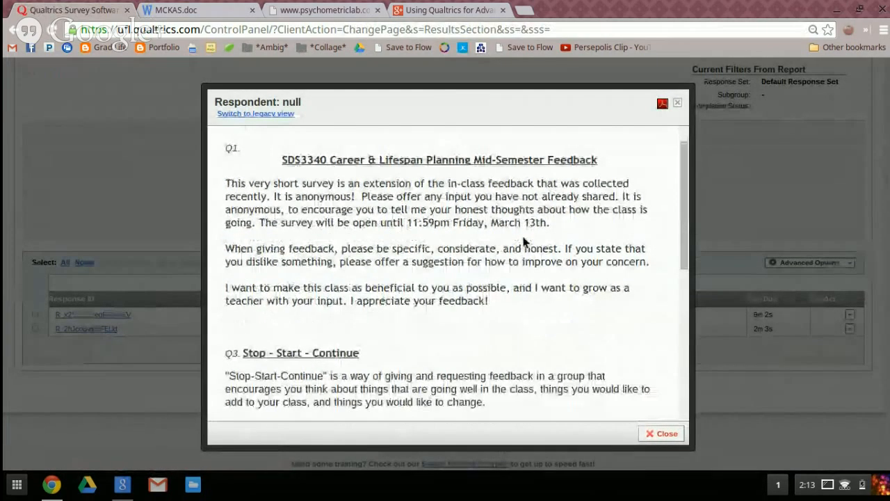
pyautogui.scroll(-5, 525, 241)
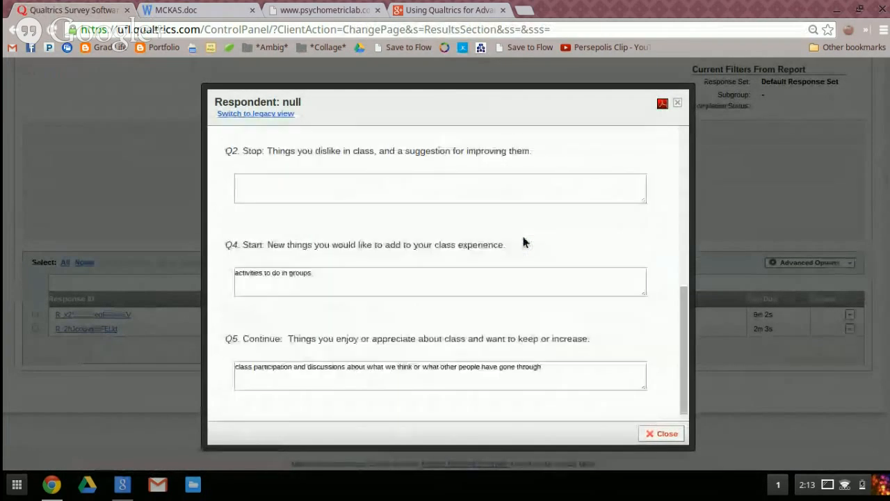
pyautogui.scroll(1, 525, 241)
pyautogui.scroll(5, 525, 242)
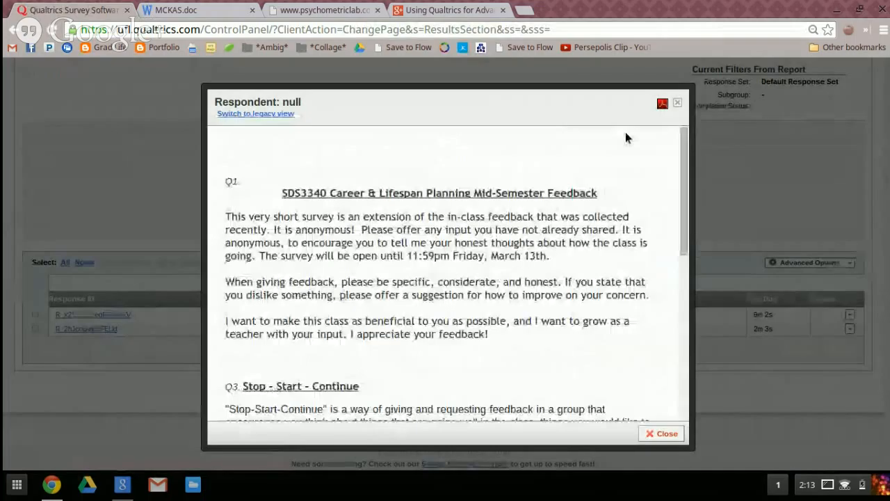
pyautogui.click(677, 102)
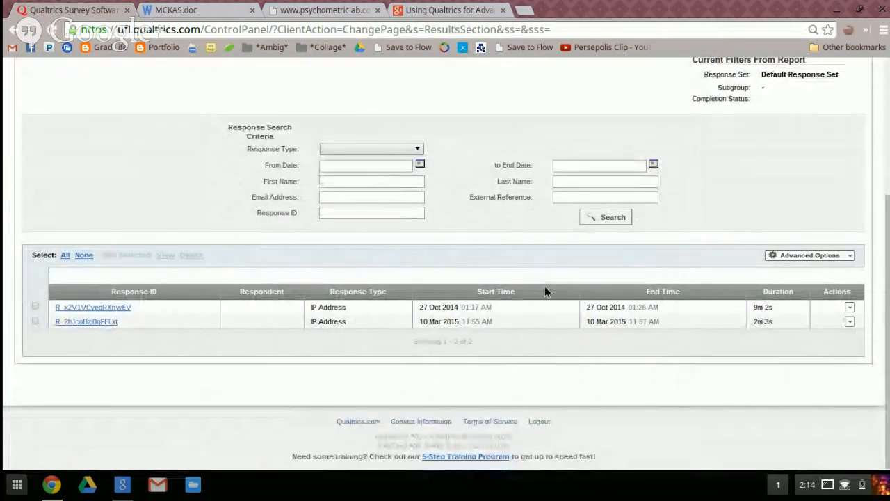
pyautogui.click(849, 322)
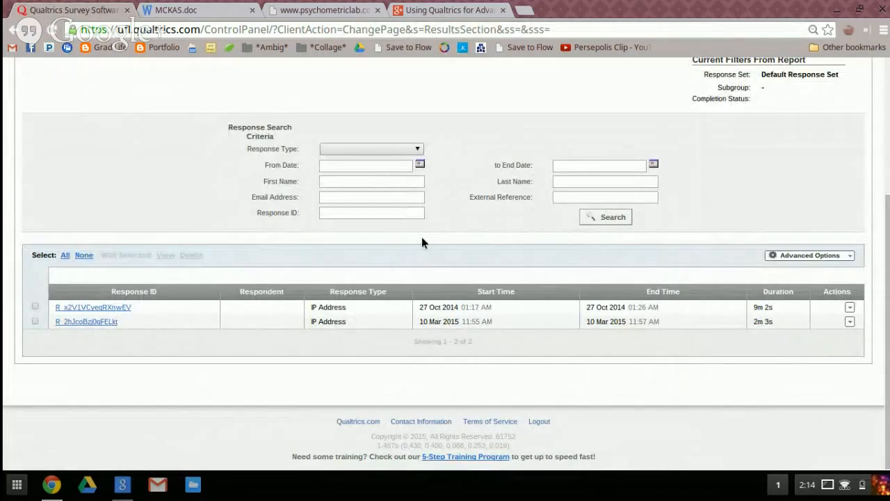
# View the feedback survey's Initial Report and return to the report selection
pyautogui.scroll(3, 172, 228)
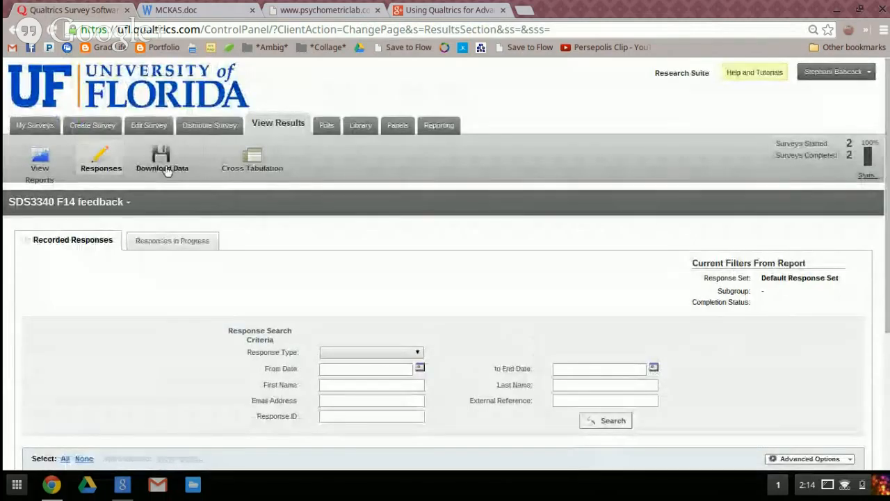
pyautogui.click(43, 174)
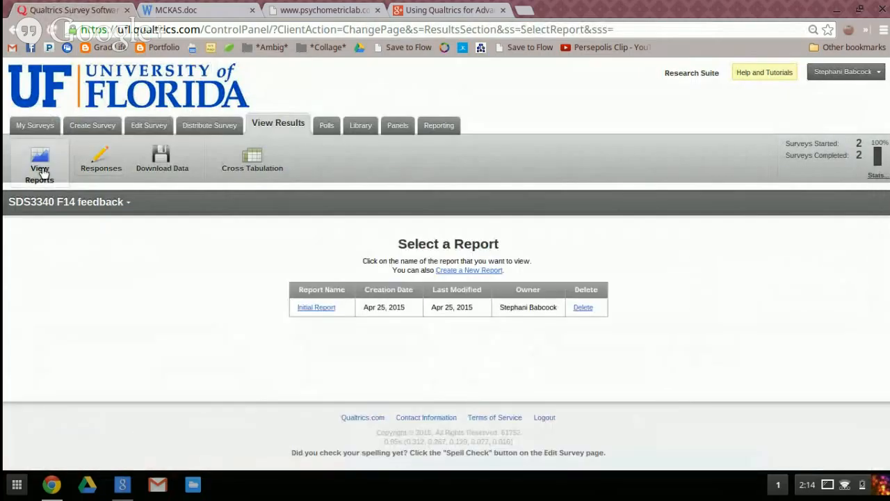
pyautogui.click(317, 307)
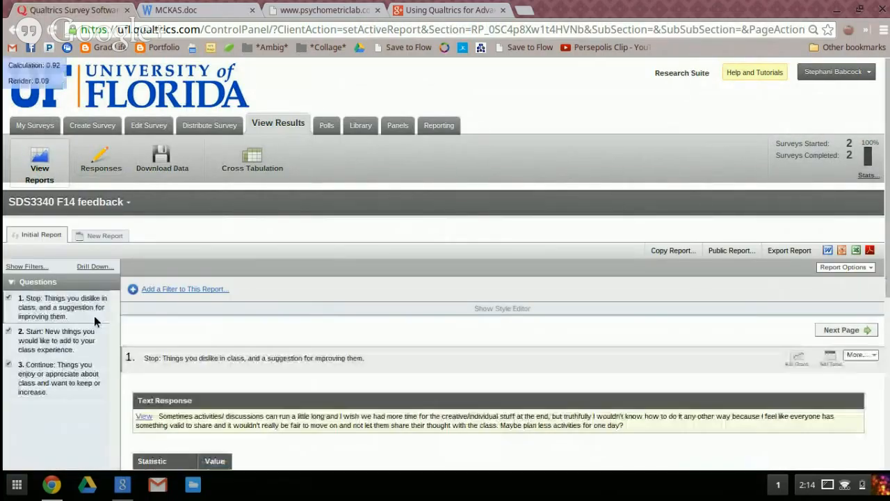
pyautogui.scroll(-5, 297, 306)
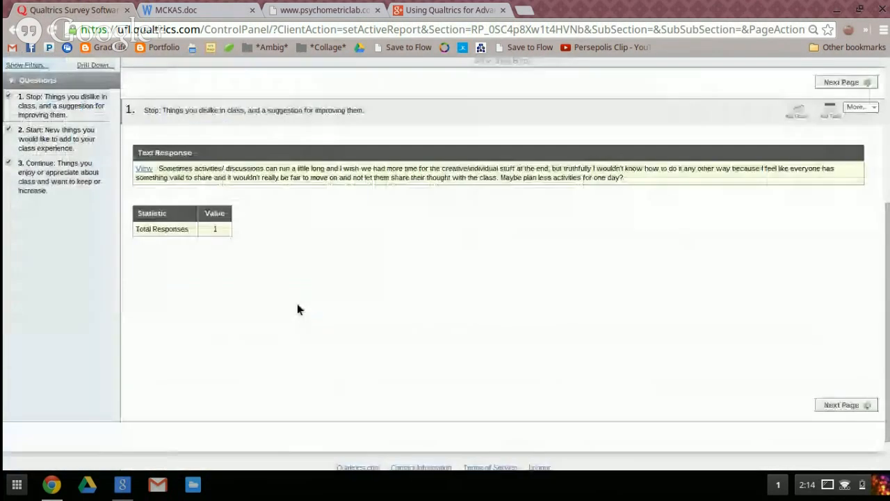
pyautogui.scroll(5, 297, 309)
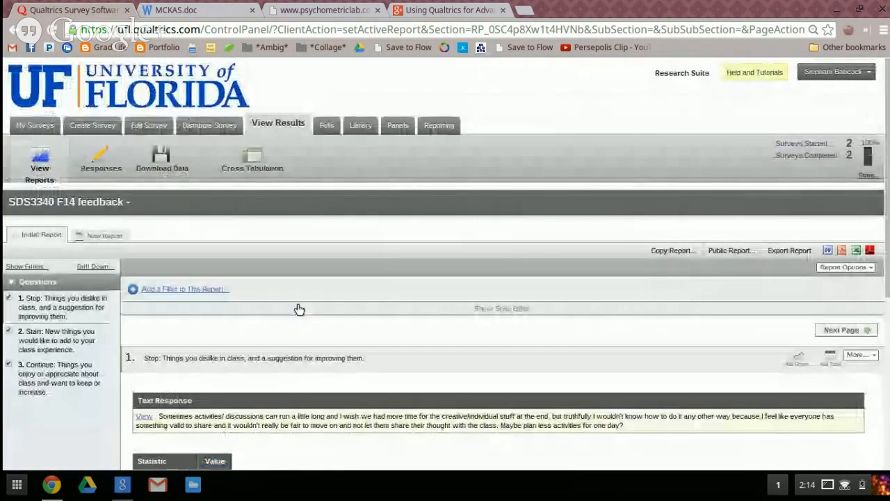
pyautogui.click(14, 31)
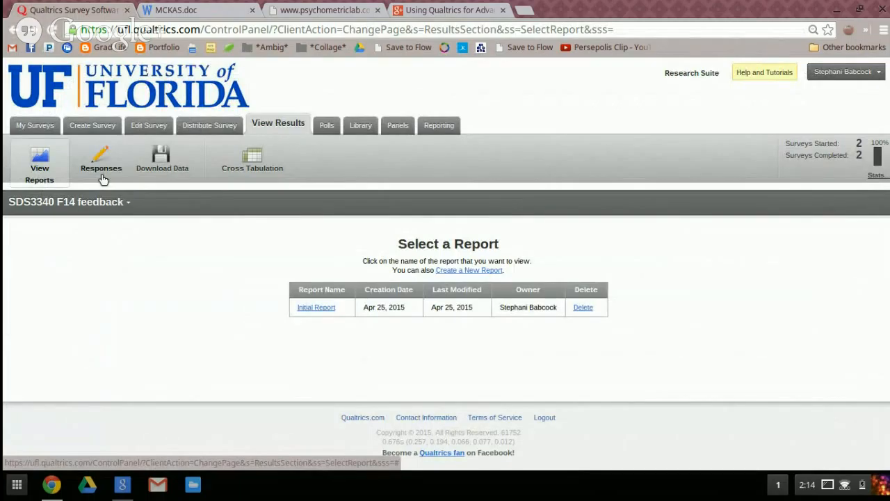
# Look over the Cross Tabulation page for the SDS3340 F14 feedback survey
pyautogui.click(253, 161)
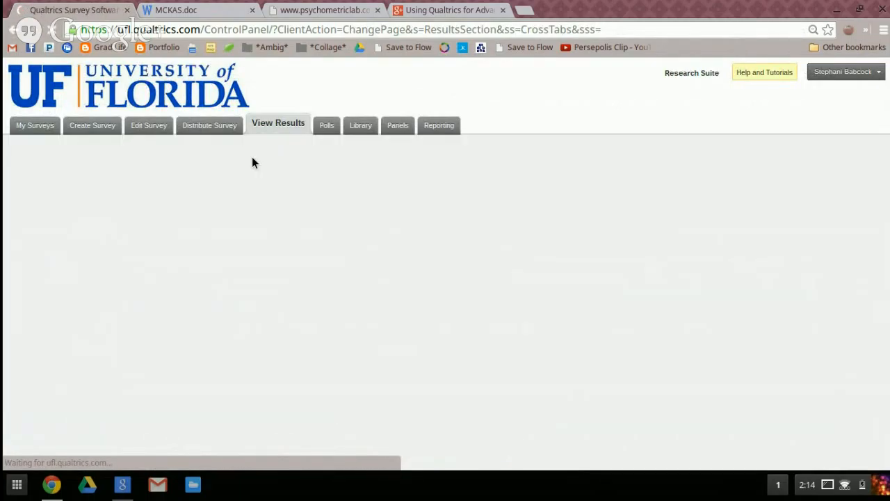
pyautogui.scroll(-1, 180, 296)
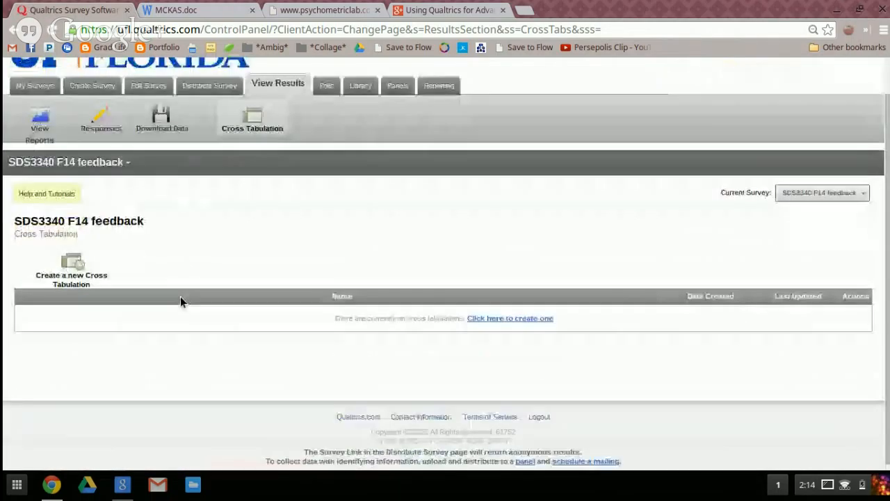
pyautogui.scroll(1, 182, 301)
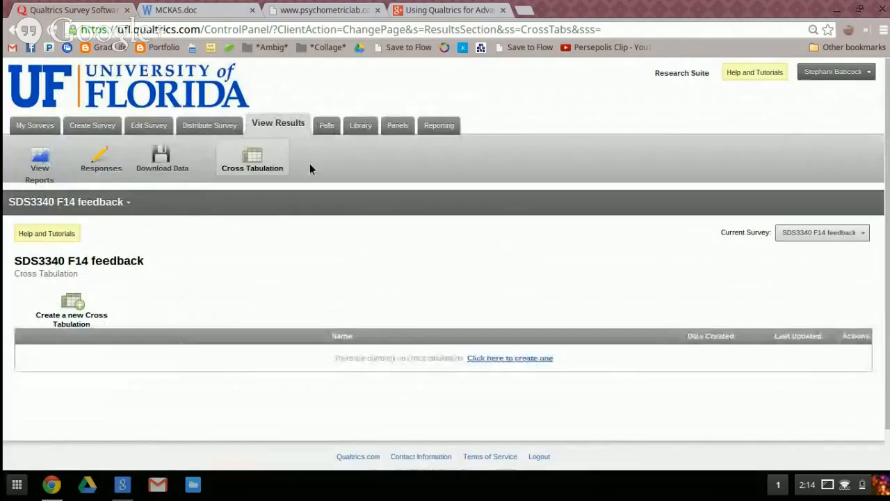
# Look at the survey creation options, then reopen the Adv Theories survey from the Classwork folder for editing
pyautogui.click(79, 128)
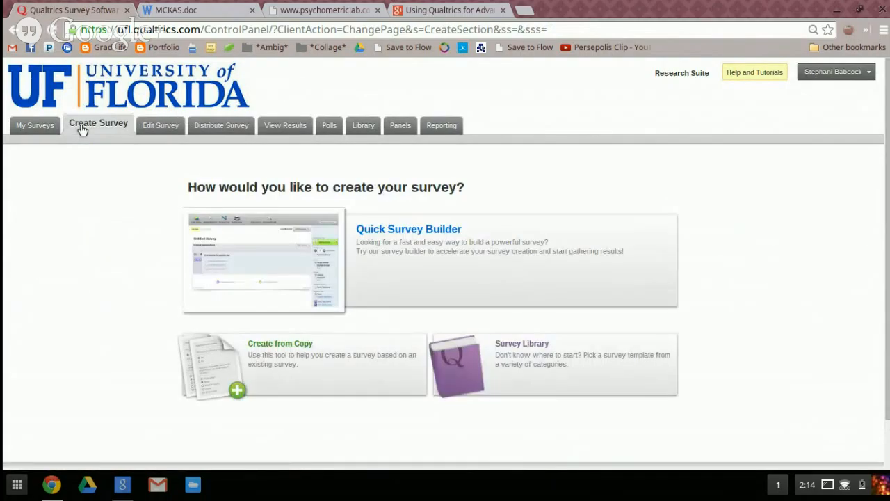
pyautogui.click(157, 127)
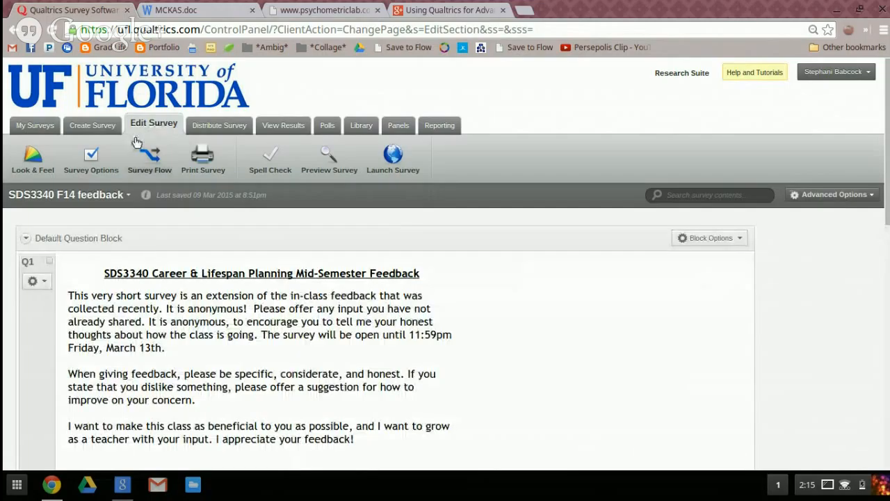
pyautogui.click(123, 197)
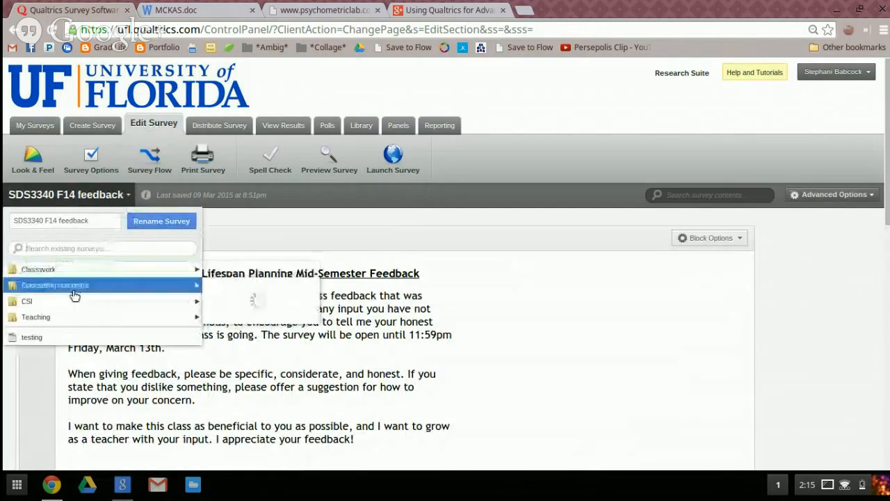
pyautogui.moveTo(68, 317)
pyautogui.moveTo(123, 274)
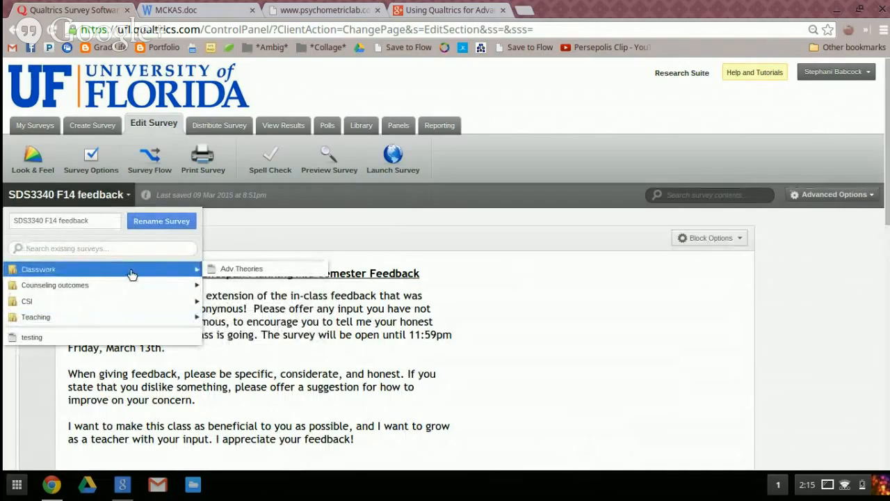
pyautogui.click(225, 269)
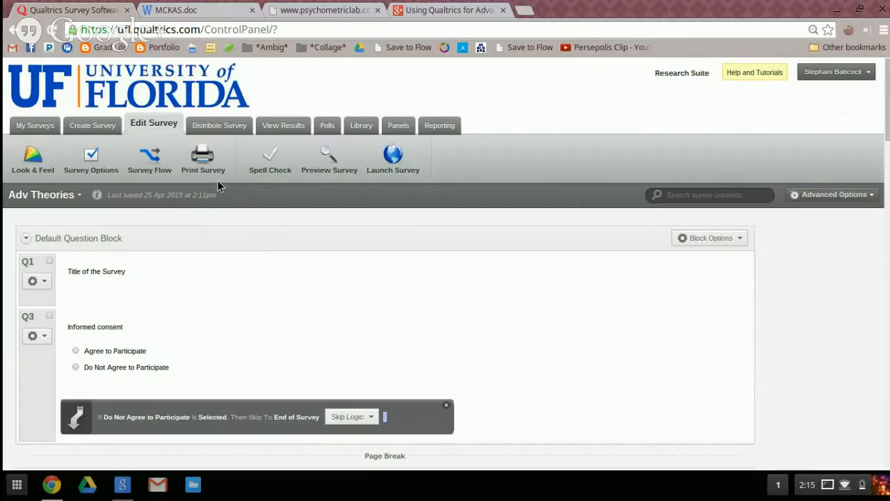
# Preview the Adv Theories survey, choosing Agree to Participate on the informed consent question and advancing to the demographics page
pyautogui.click(330, 164)
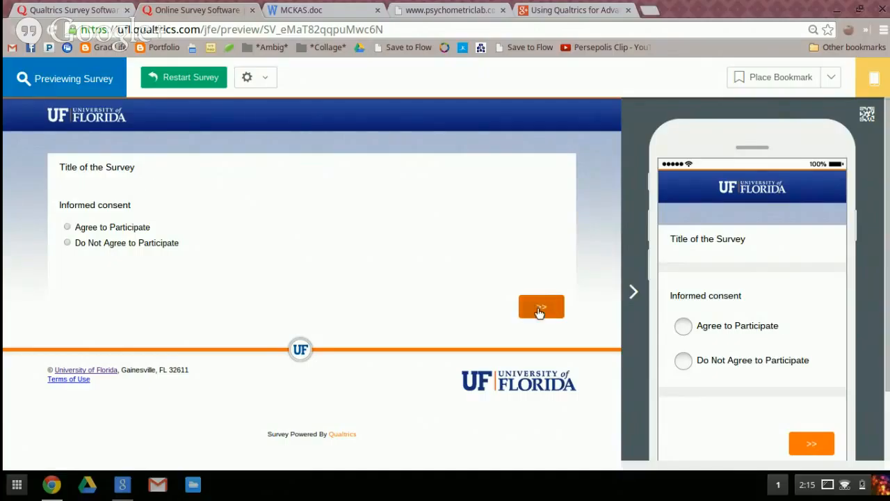
pyautogui.click(67, 229)
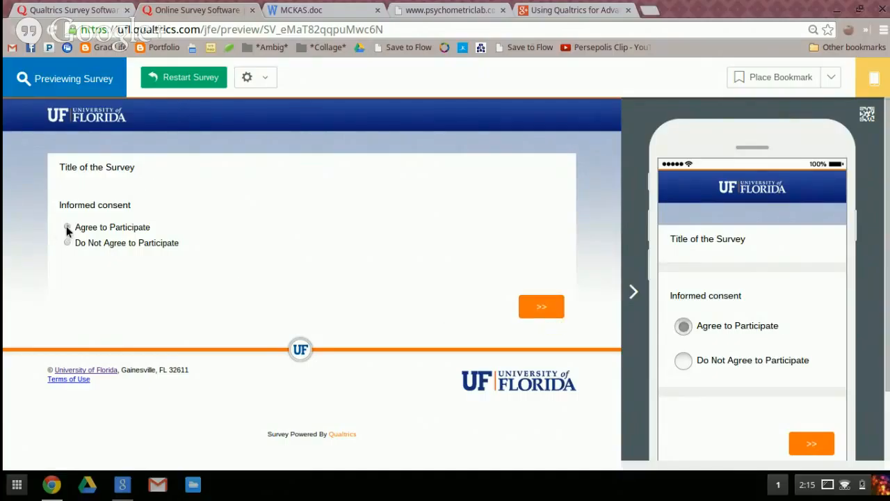
pyautogui.click(542, 307)
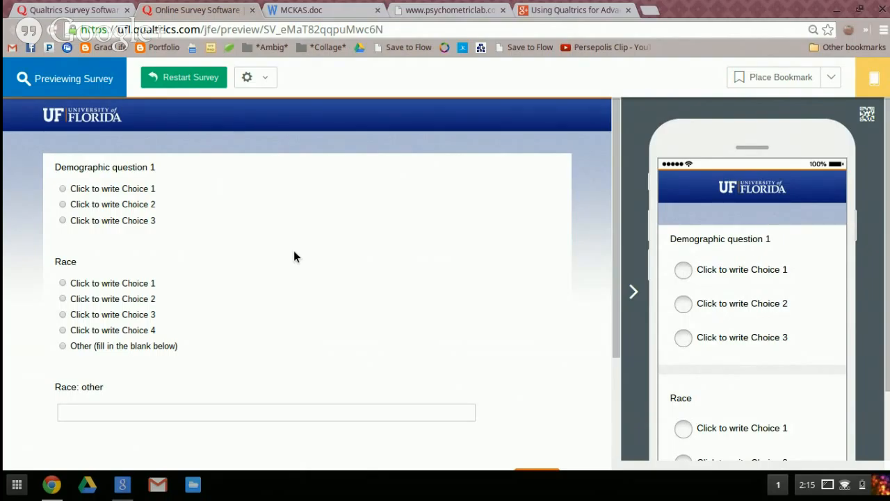
# Look over the demographic and race questions in the preview and advance to the matrix questions without answering
pyautogui.scroll(-2, 271, 250)
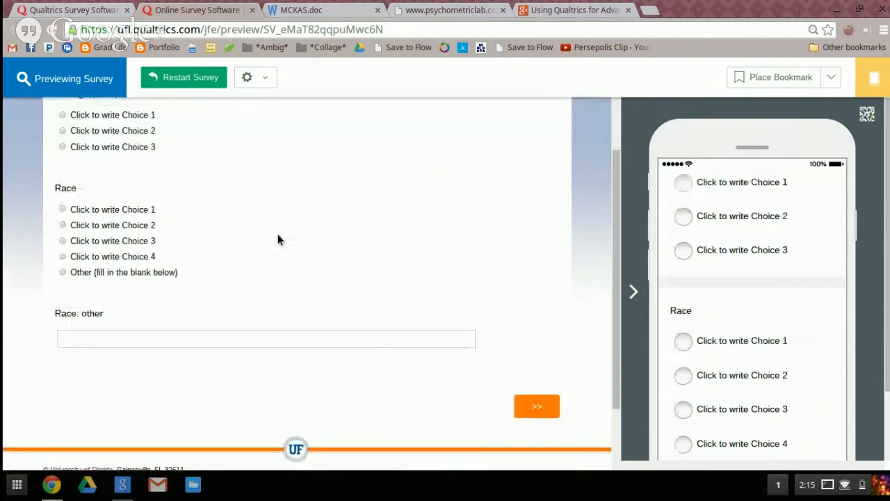
pyautogui.scroll(1, 279, 239)
pyautogui.scroll(-1, 536, 401)
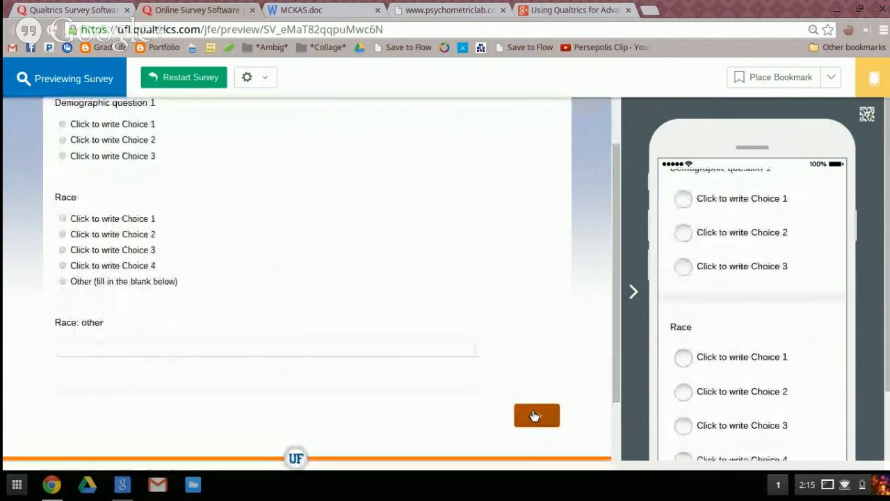
pyautogui.click(535, 415)
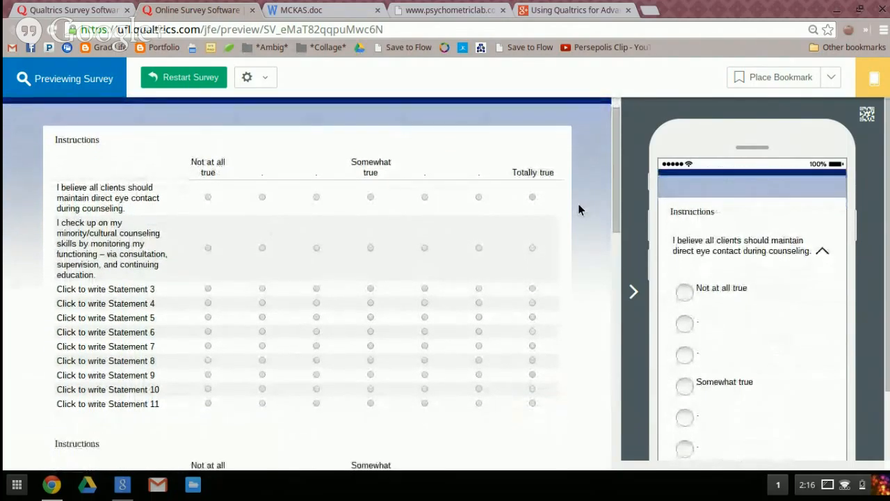
# Examine the previewed page of matrix questions on the Not at all true to Totally true scale, through its last statement
pyautogui.scroll(-1, 578, 203)
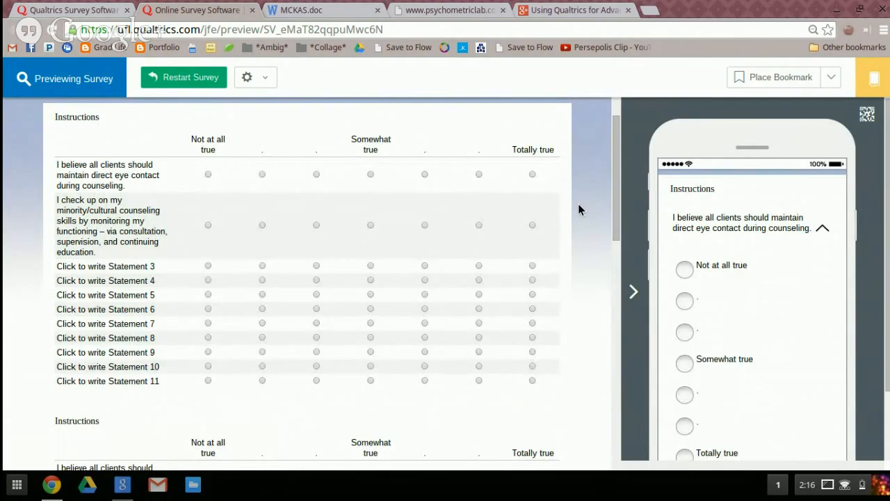
pyautogui.scroll(-3, 578, 210)
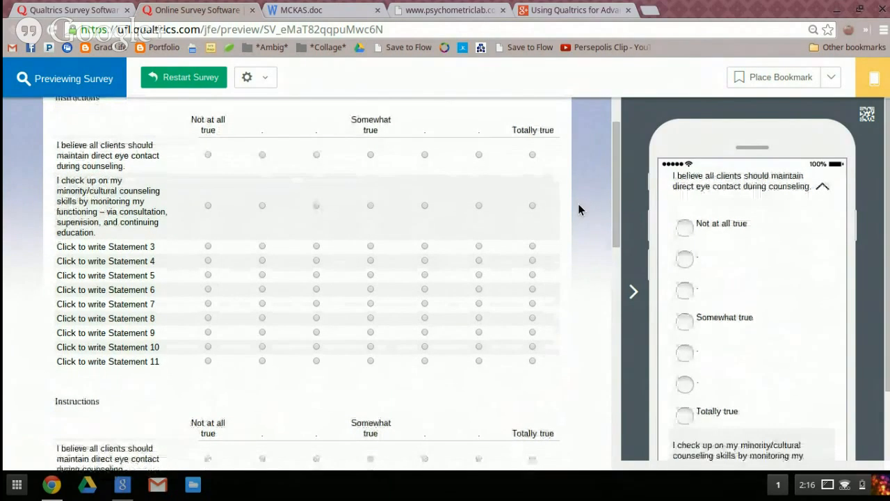
pyautogui.scroll(-5, 580, 209)
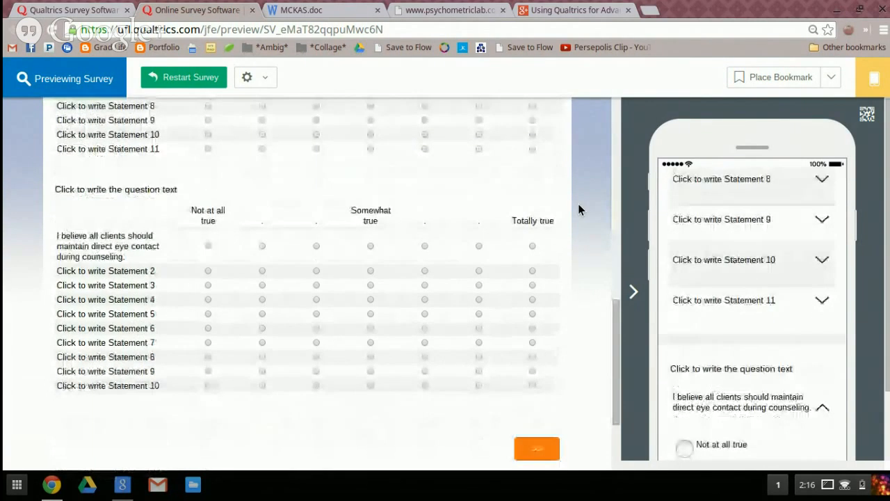
pyautogui.scroll(5, 385, 264)
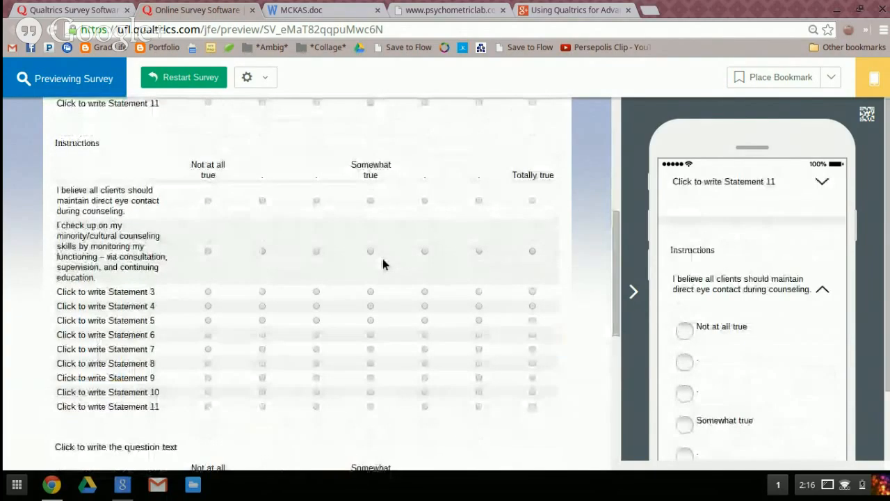
pyautogui.scroll(-6, 386, 264)
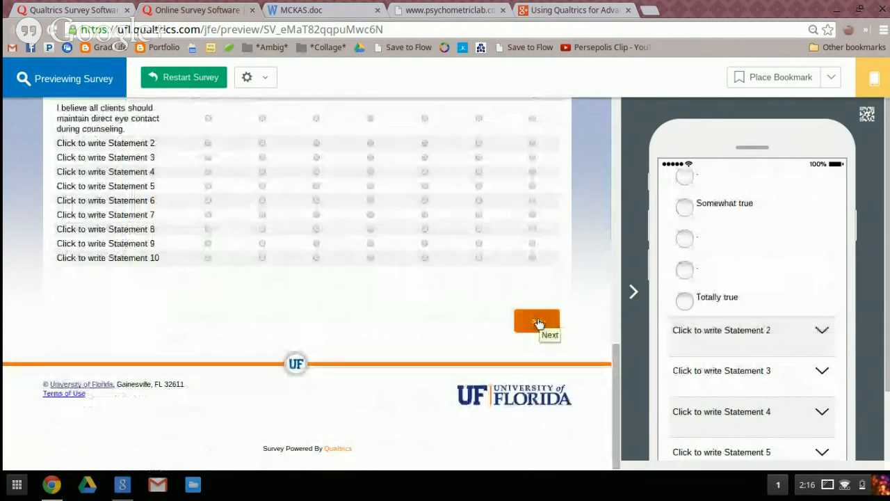
pyautogui.scroll(10, 470, 244)
pyautogui.scroll(-1, 470, 243)
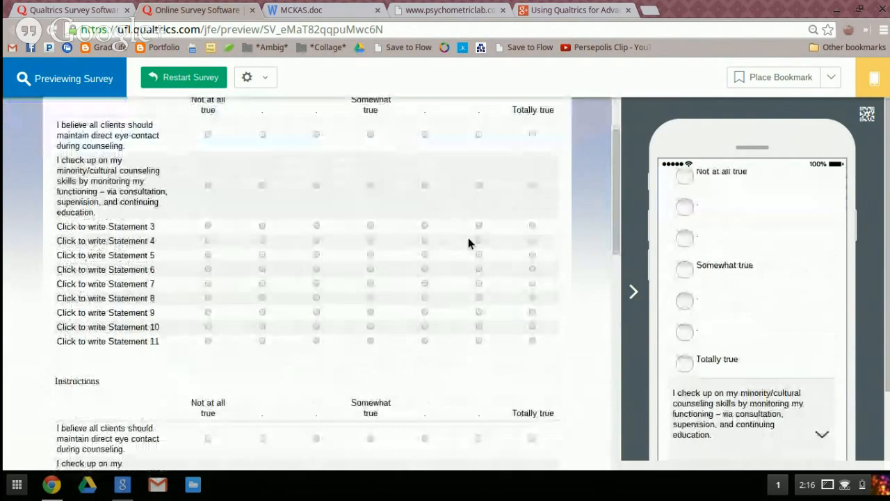
pyautogui.scroll(-1, 243, 232)
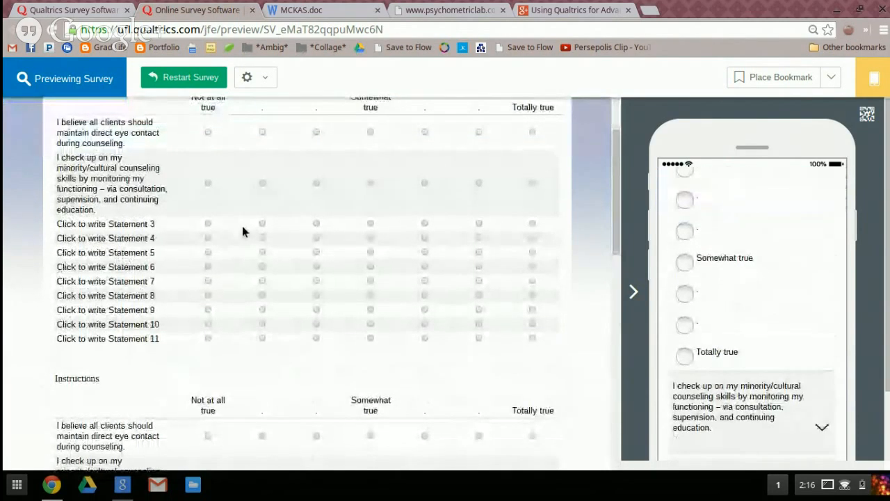
pyautogui.scroll(-2, 242, 232)
pyautogui.scroll(3, 242, 232)
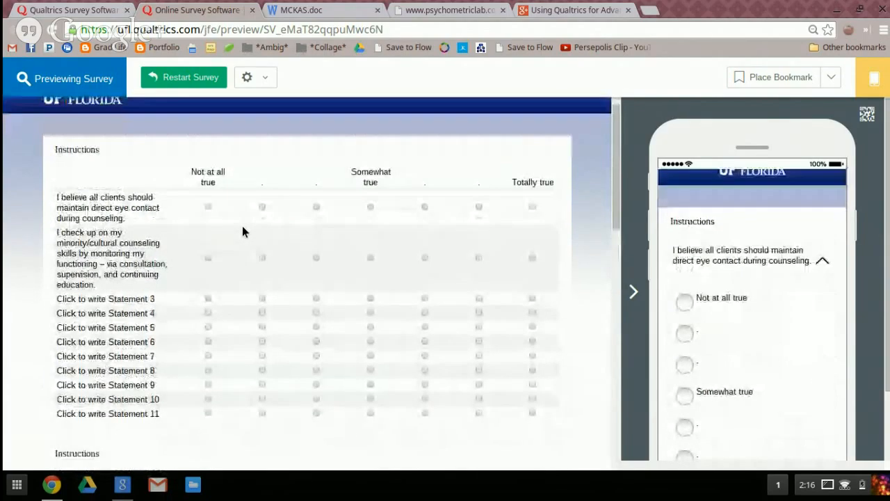
pyautogui.scroll(-4, 212, 341)
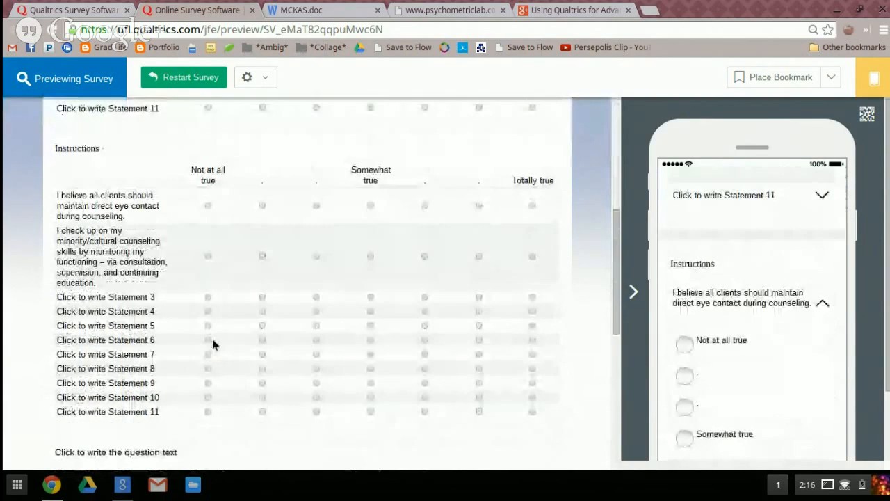
pyautogui.scroll(-1, 203, 283)
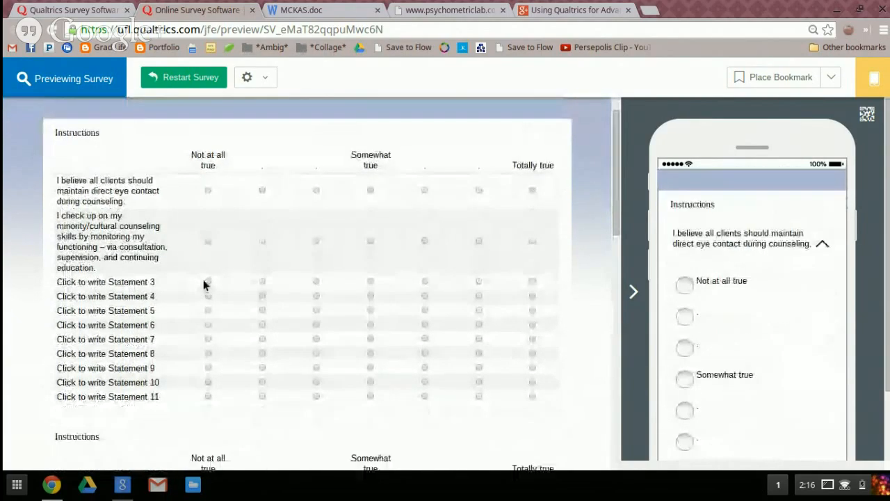
pyautogui.scroll(1, 203, 284)
pyautogui.scroll(-5, 204, 284)
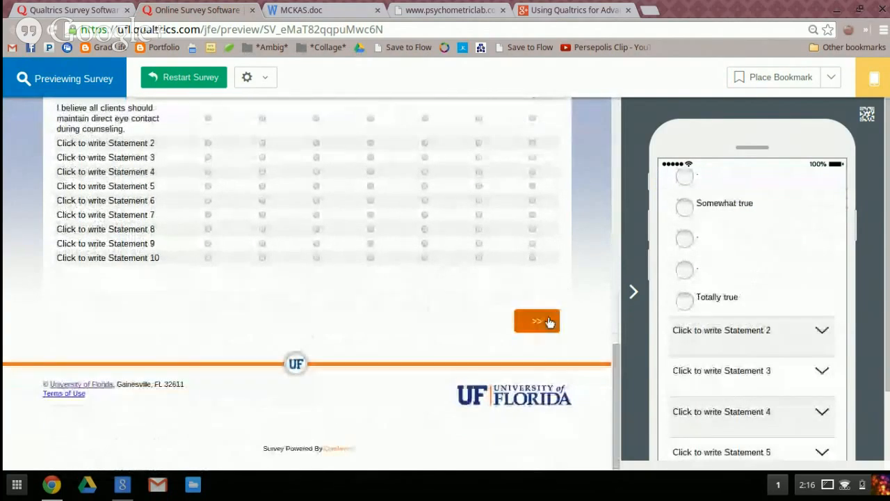
# Advance past the true-scale matrices and the Completely disagree to Completely agree matrix to finish the survey preview
pyautogui.click(547, 321)
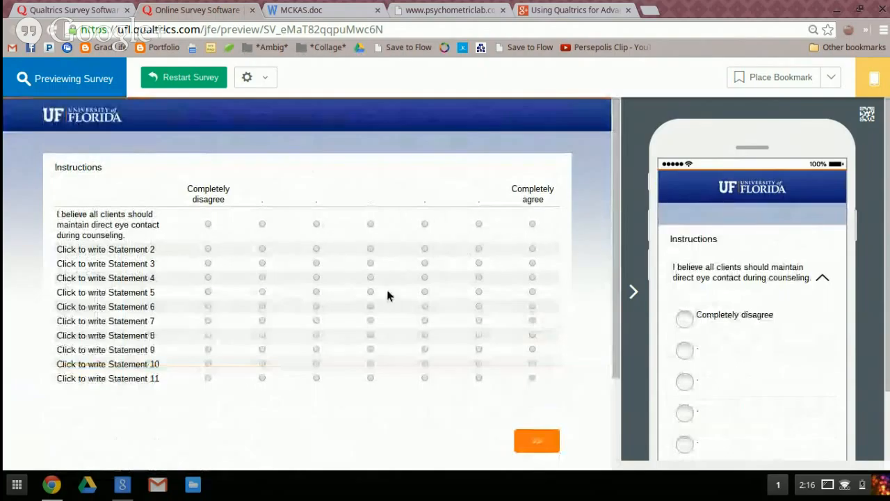
pyautogui.scroll(-3, 387, 295)
pyautogui.click(545, 319)
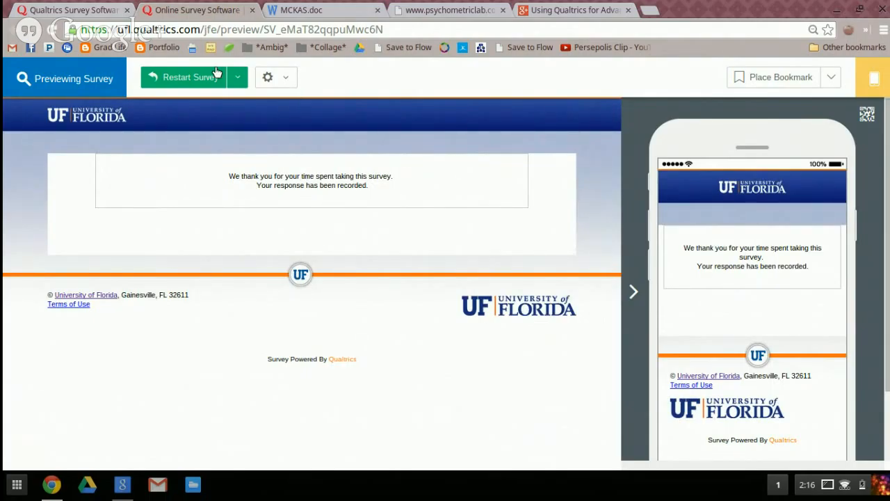
# Check the preview's restart options, restart the survey preview, and view its validation and hidden-question settings
pyautogui.click(238, 78)
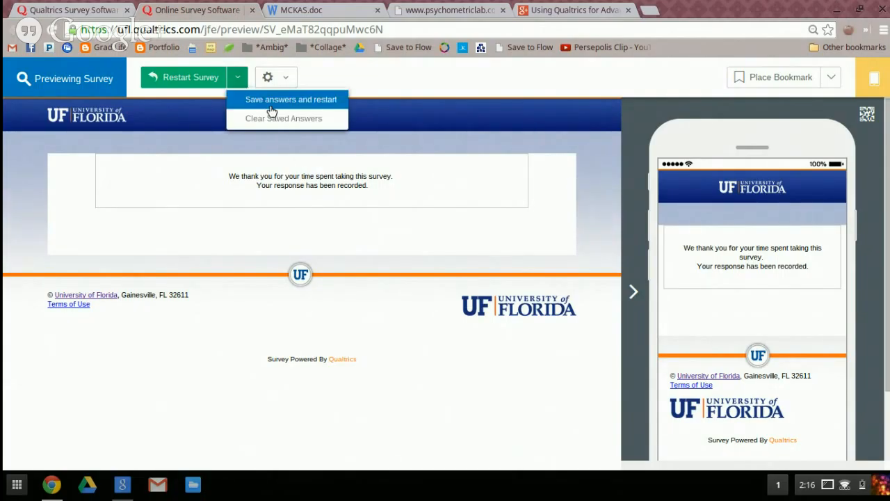
pyautogui.click(171, 73)
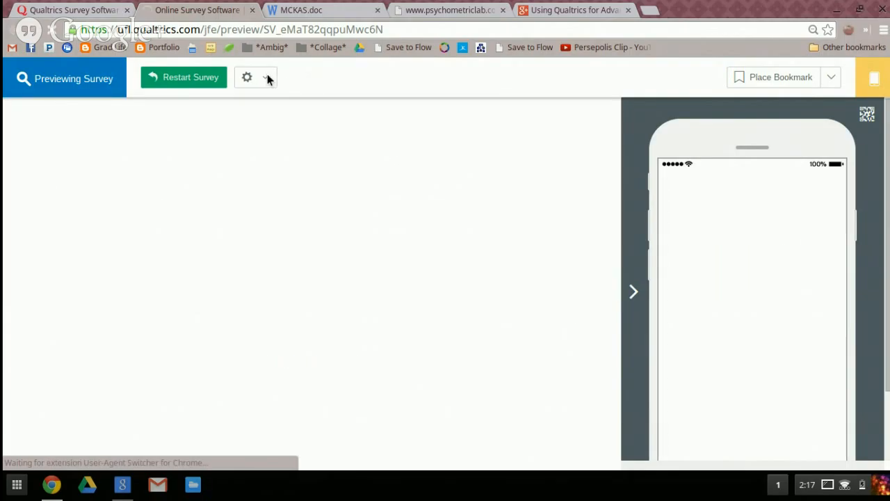
pyautogui.click(266, 77)
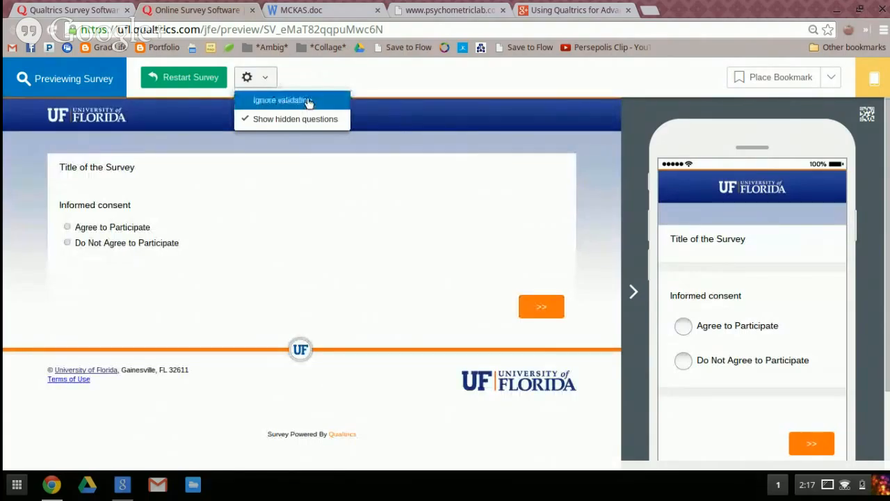
pyautogui.click(339, 76)
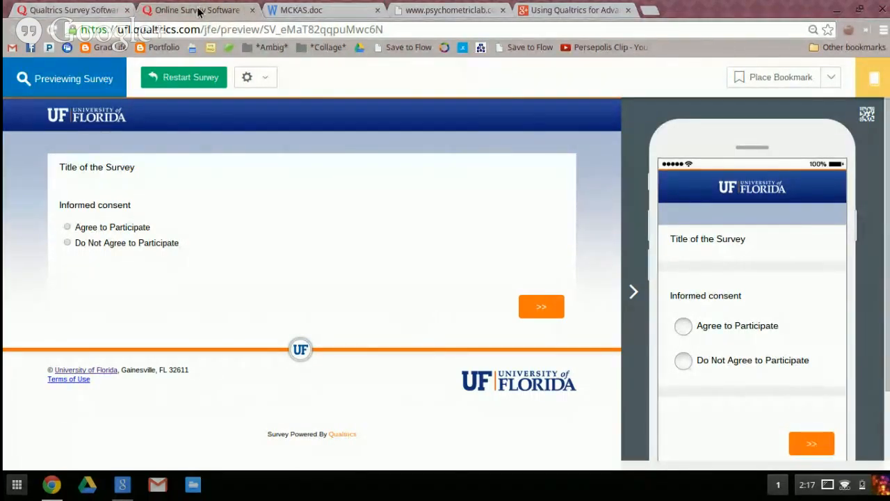
# Go from the preview to the Adv Theories survey's email distribution page and activate the survey to collect responses
pyautogui.click(39, 13)
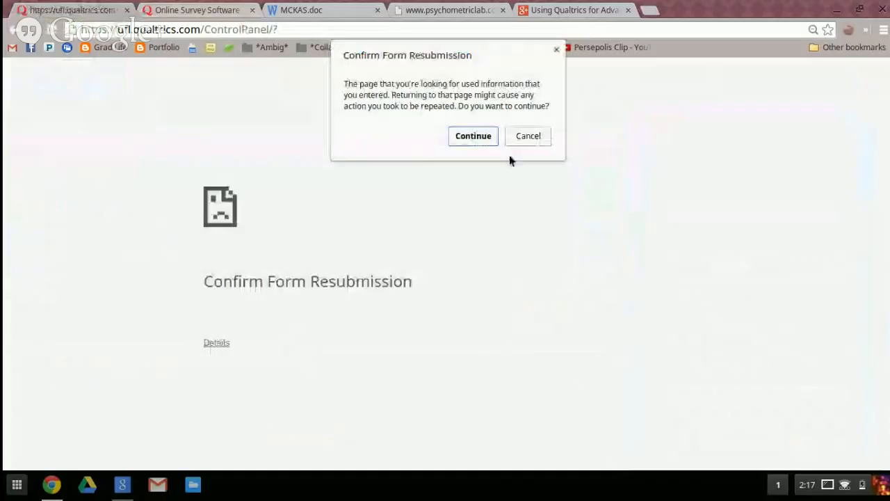
pyautogui.click(472, 135)
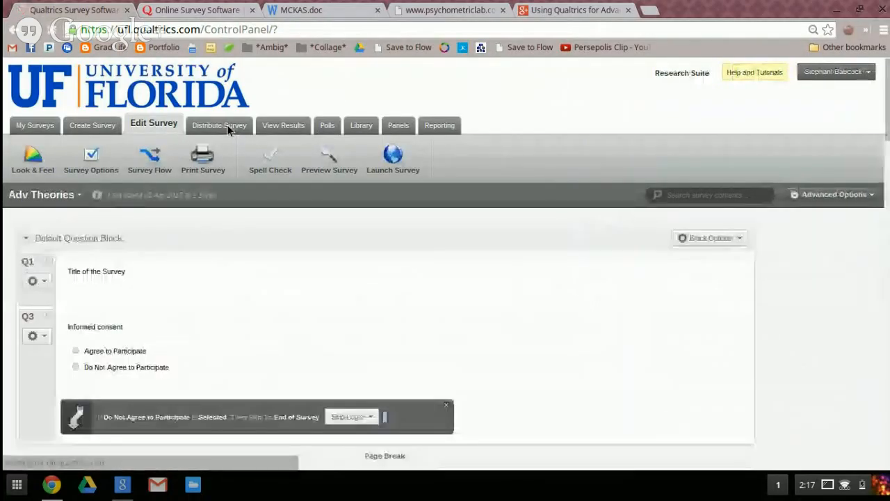
pyautogui.click(227, 129)
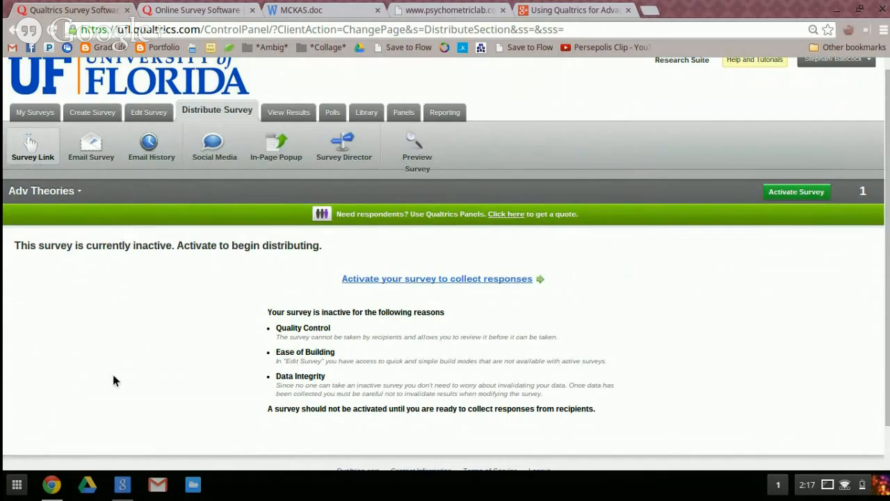
pyautogui.scroll(-2, 202, 296)
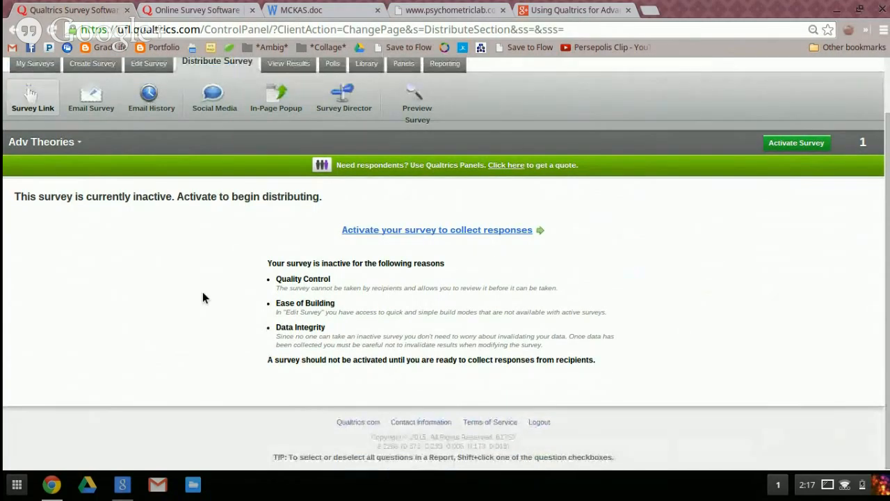
pyautogui.scroll(2, 202, 297)
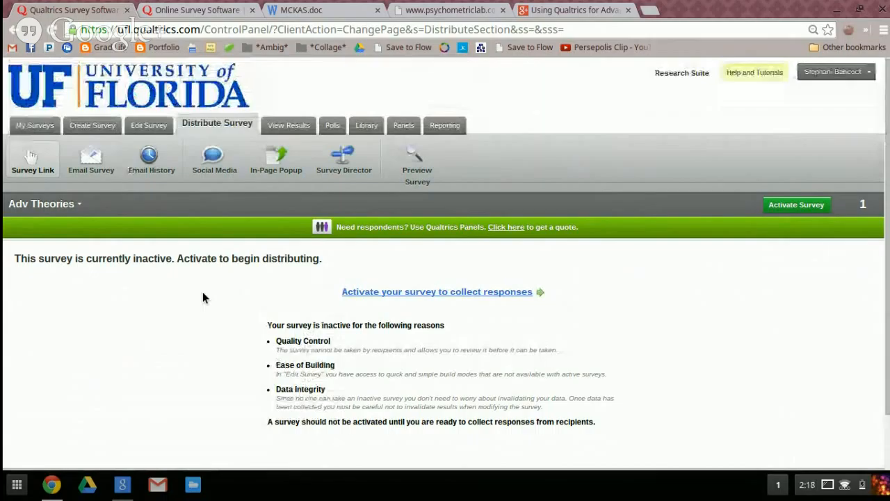
pyautogui.click(102, 161)
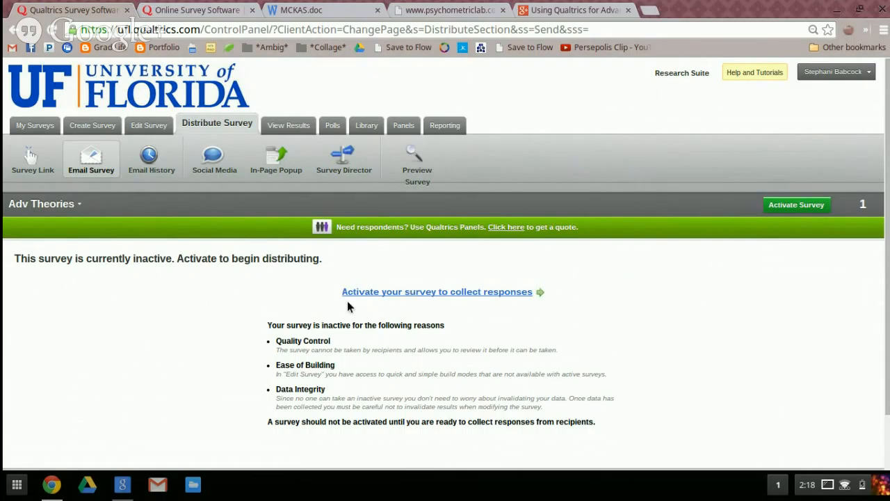
pyautogui.click(501, 296)
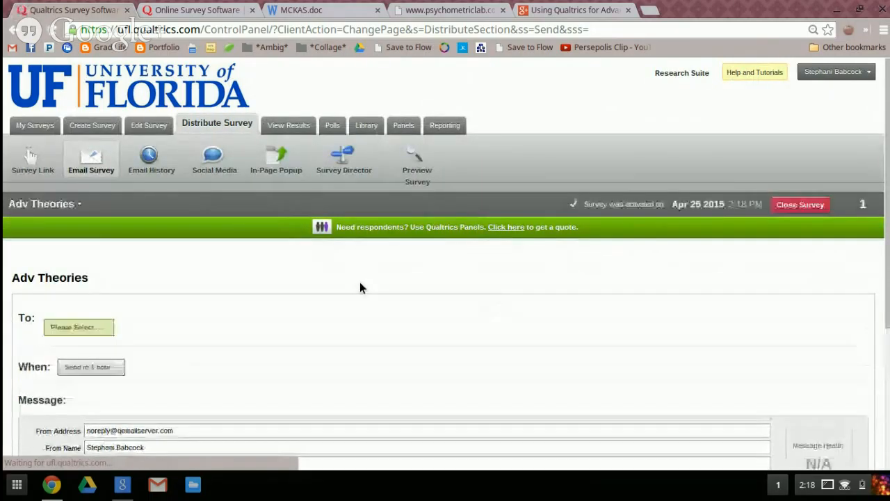
# Look over the survey's email invitation form, including its recipient, send time, sender, subject, message and mailing options
pyautogui.scroll(-3, 360, 282)
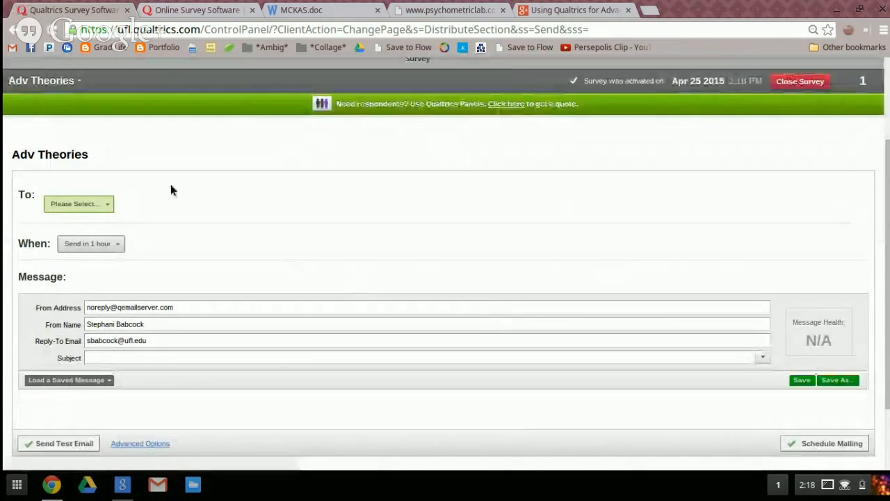
pyautogui.scroll(-3, 171, 184)
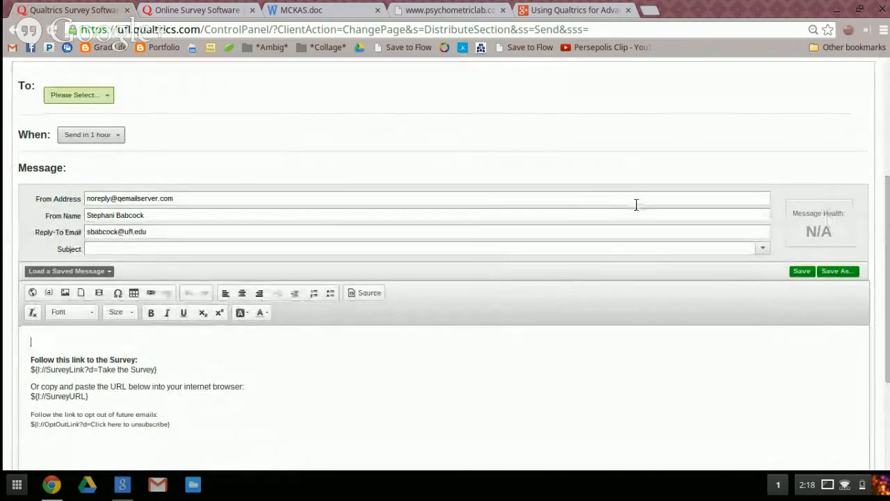
pyautogui.scroll(-1, 636, 205)
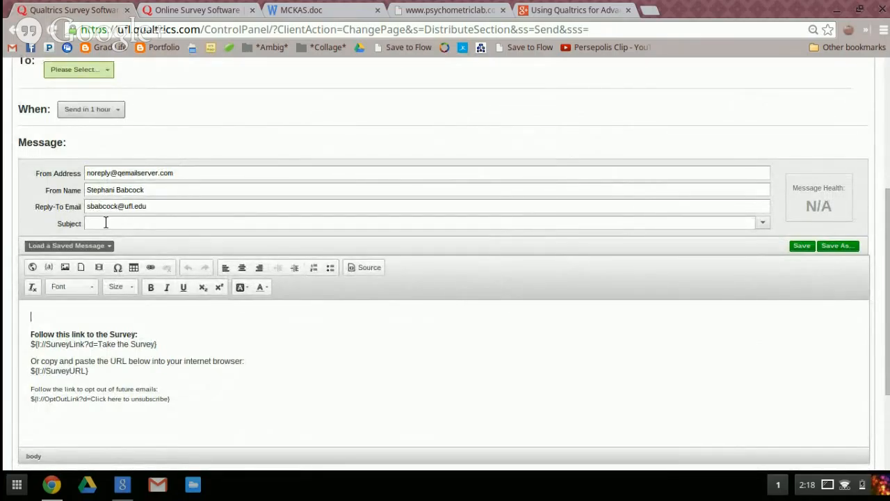
pyautogui.scroll(-2, 258, 413)
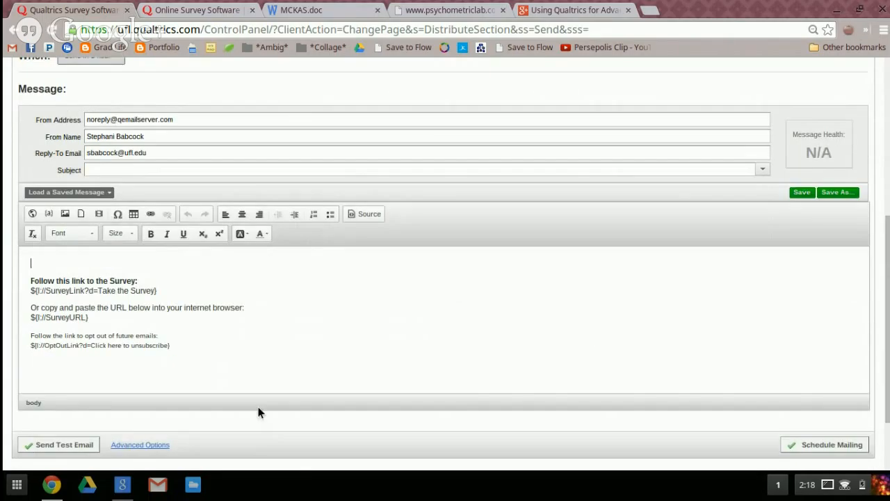
pyautogui.scroll(-1, 258, 412)
pyautogui.scroll(5, 258, 411)
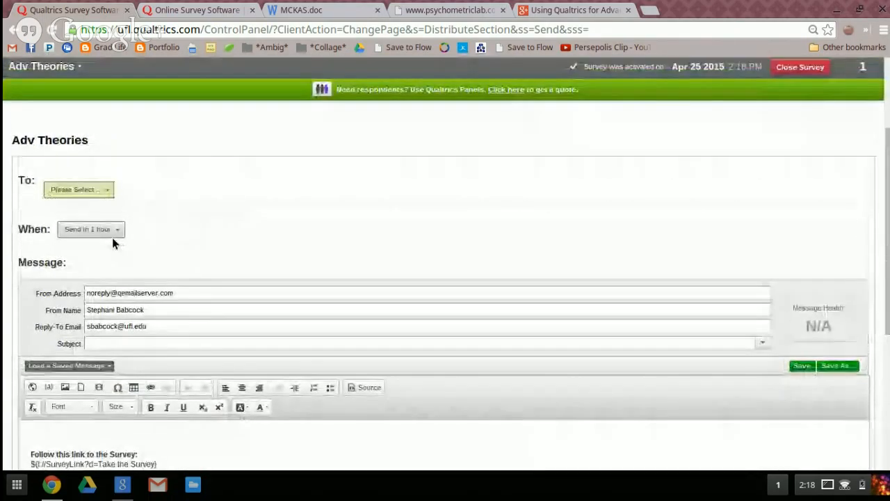
# Check the email invitation's recipient options, including the self panel in the personal library, and set the send time to Send Now
pyautogui.click(95, 194)
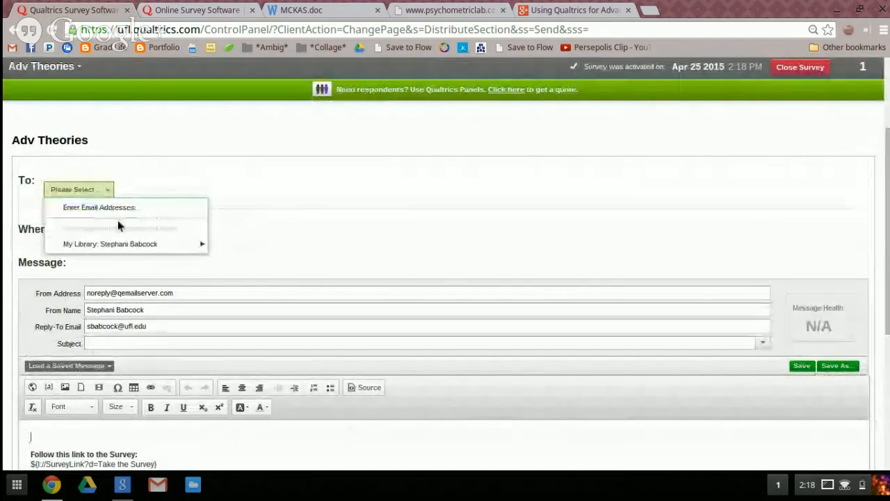
pyautogui.moveTo(143, 245)
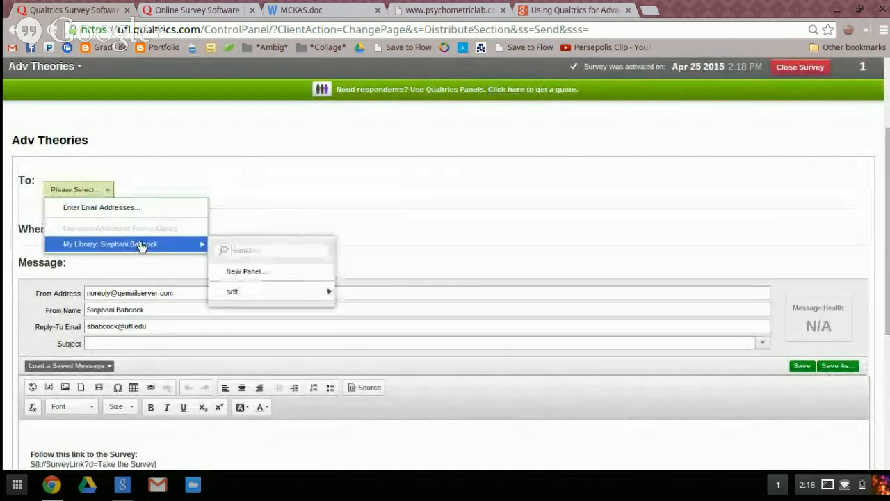
pyautogui.moveTo(294, 295)
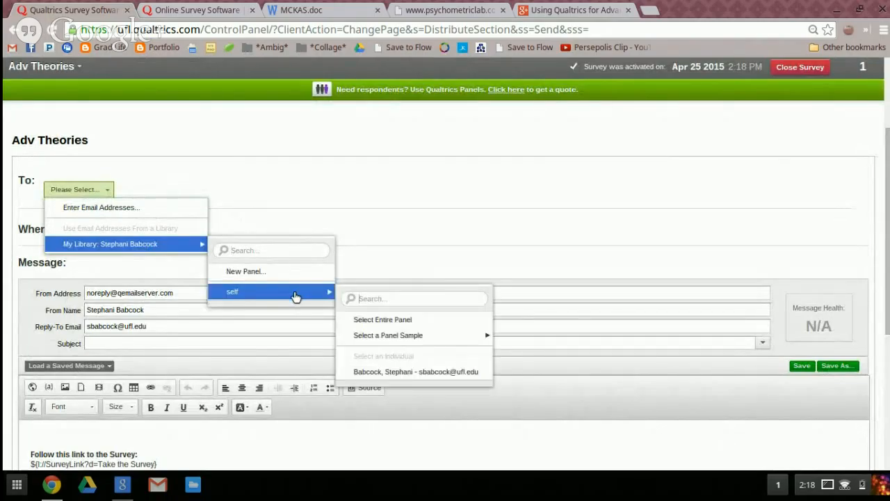
pyautogui.click(457, 221)
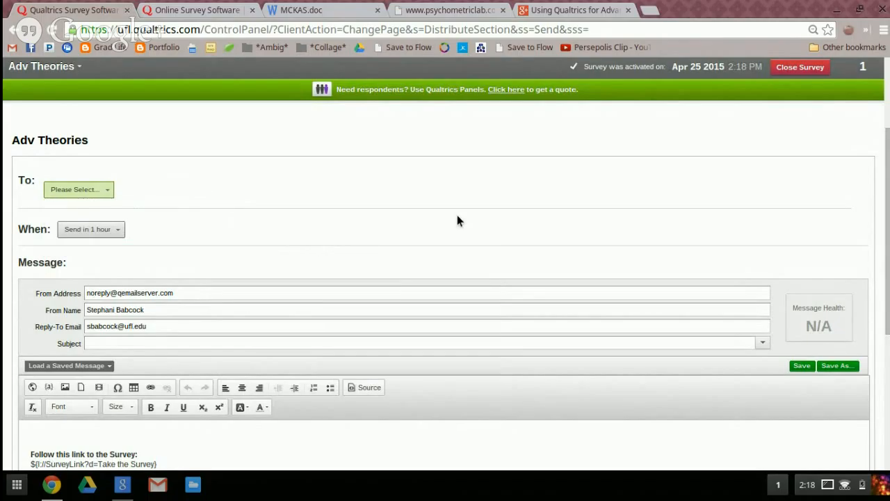
pyautogui.click(113, 234)
pyautogui.click(114, 248)
# Open the Adv Theories survey link page, highlight the anonymous survey link, and view its custom link version
pyautogui.scroll(3, 550, 262)
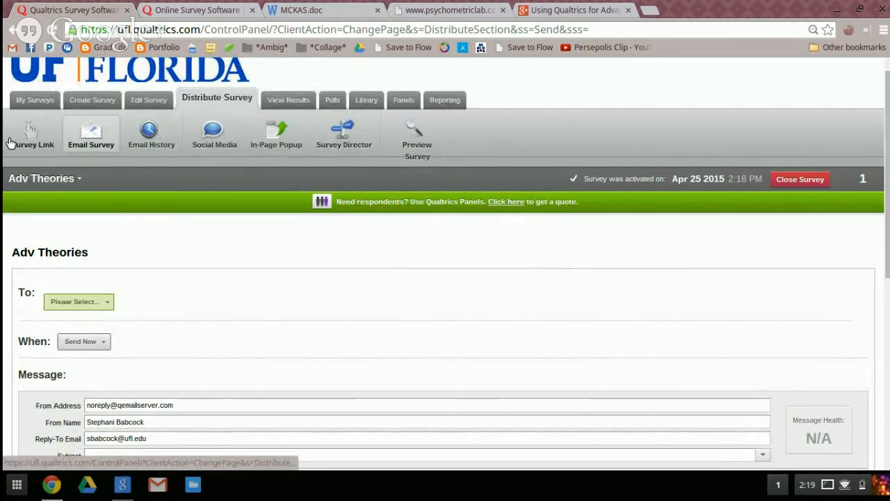
pyautogui.click(22, 141)
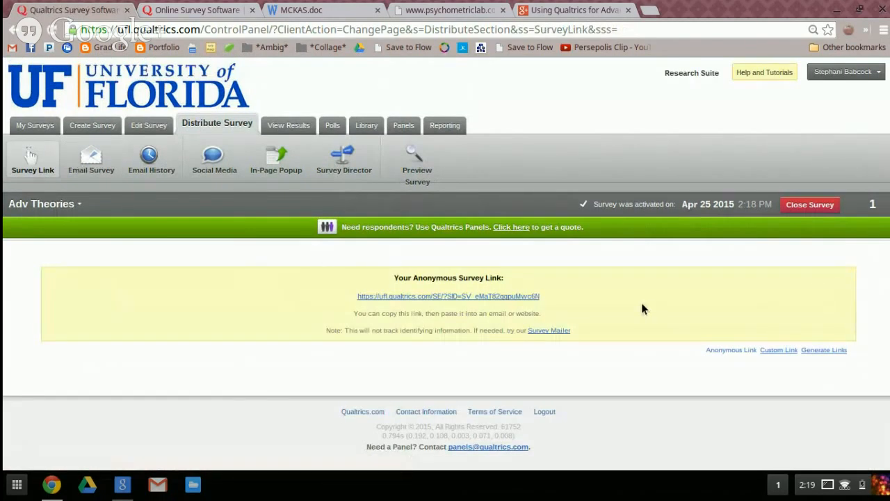
pyautogui.moveTo(544, 301); pyautogui.dragTo(354, 297)
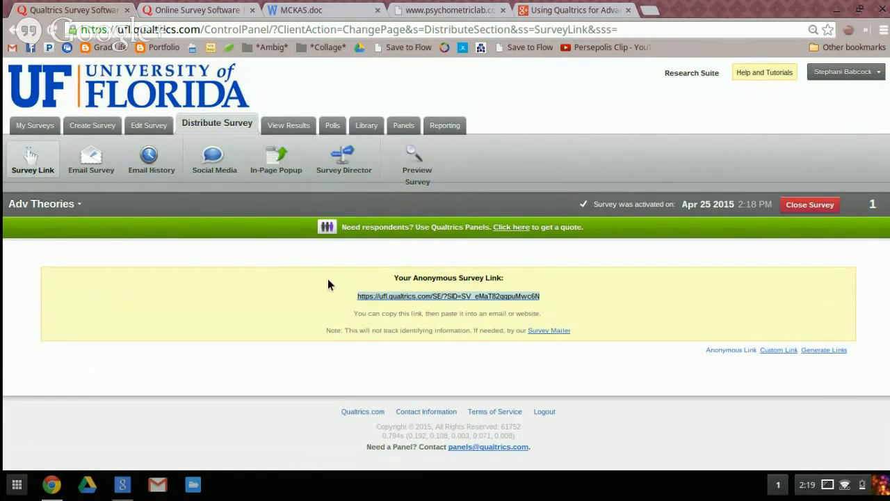
pyautogui.click(767, 352)
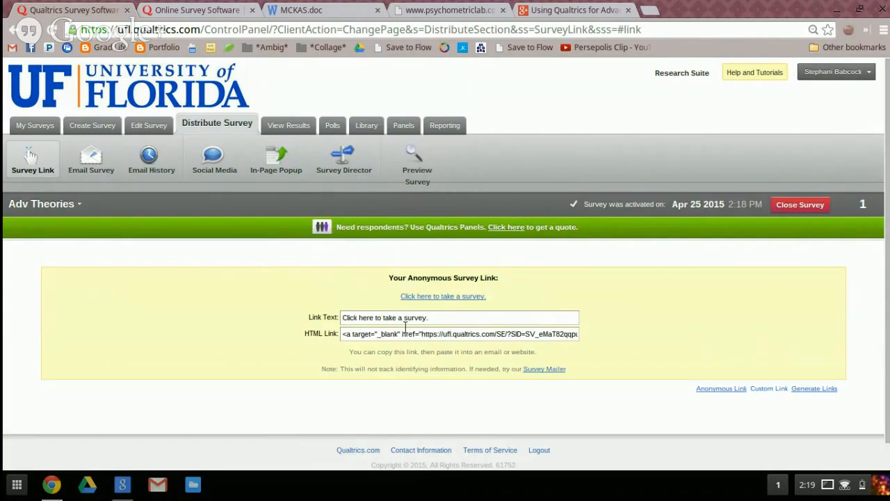
# Review the individual distribution link generator, checking its link expiration choices and recipient options
pyautogui.click(808, 390)
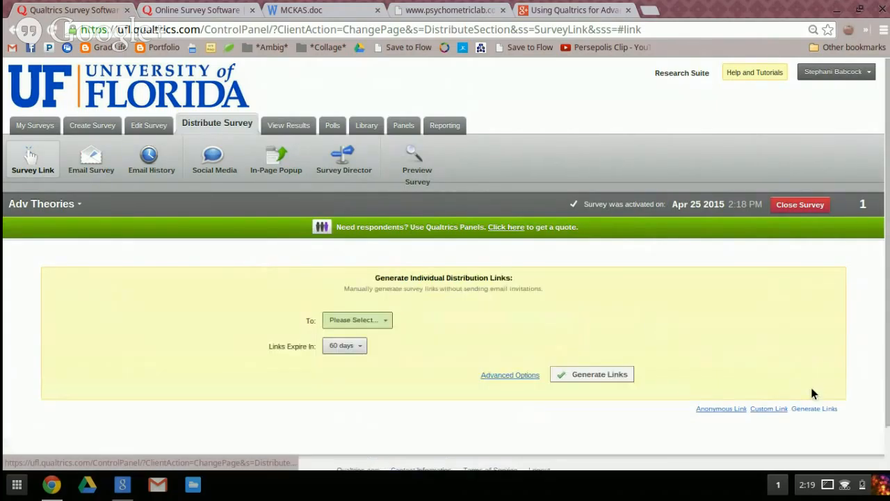
pyautogui.click(353, 347)
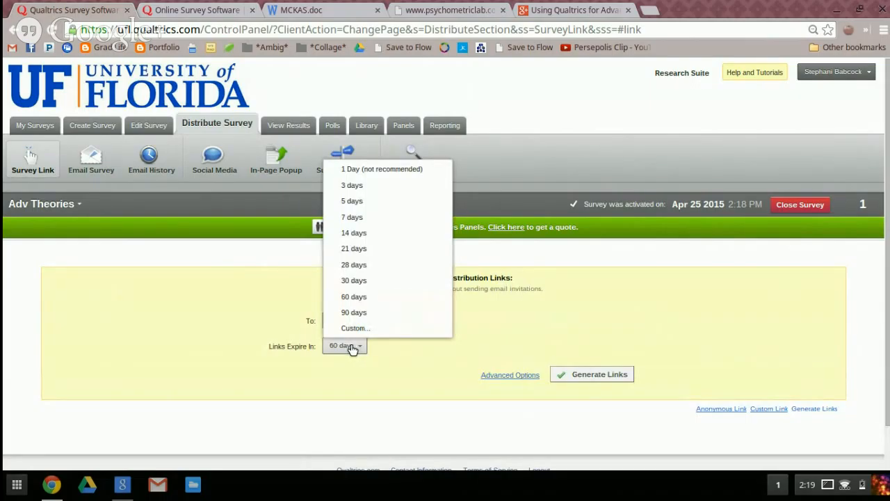
pyautogui.click(353, 347)
pyautogui.click(373, 321)
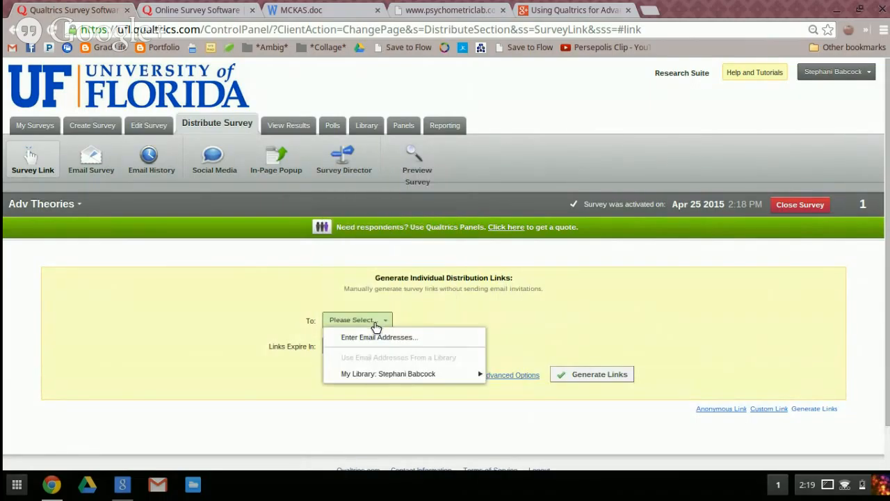
pyautogui.click(375, 324)
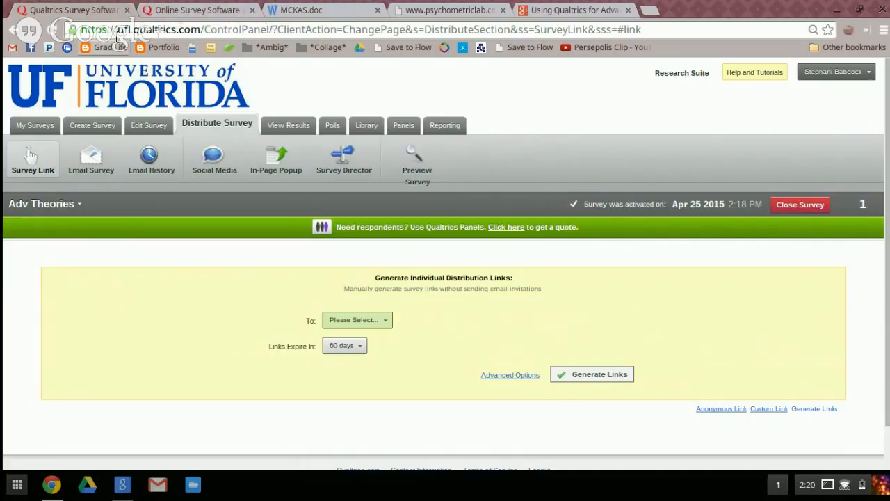
# Switch to the Google+ Hangouts window, close the window covering it, and stop the live broadcast
pyautogui.click(206, 5)
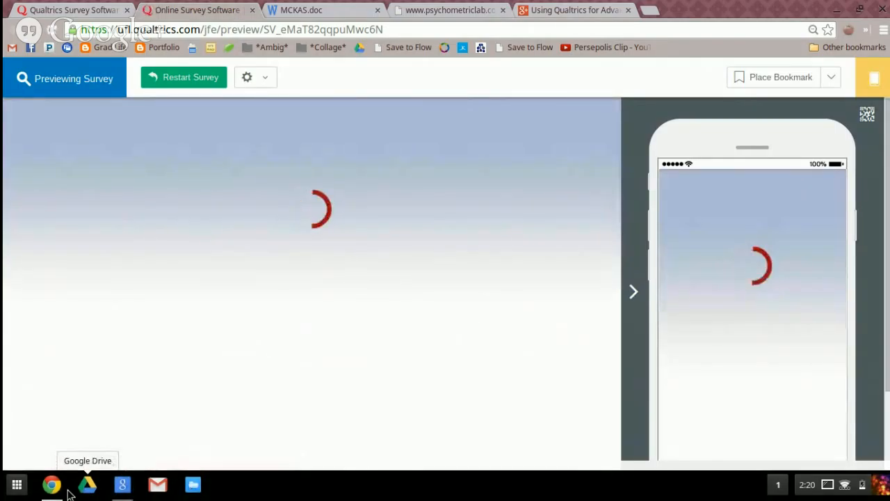
pyautogui.click(54, 486)
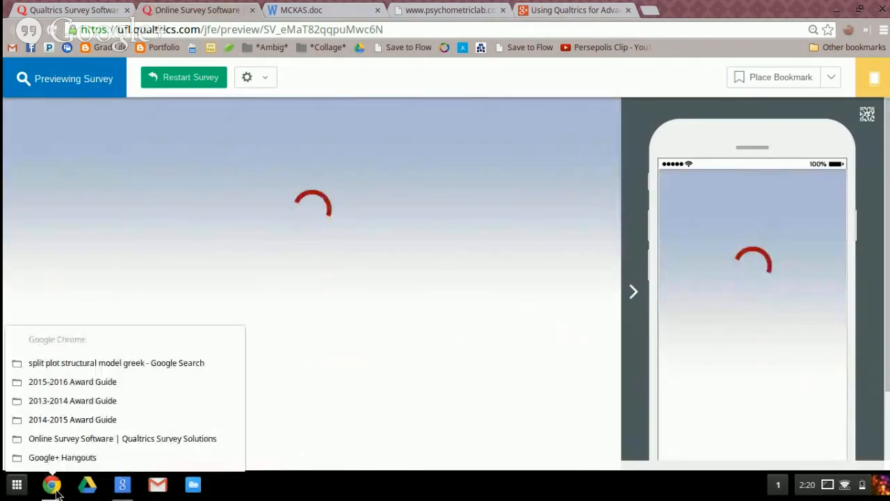
pyautogui.click(90, 458)
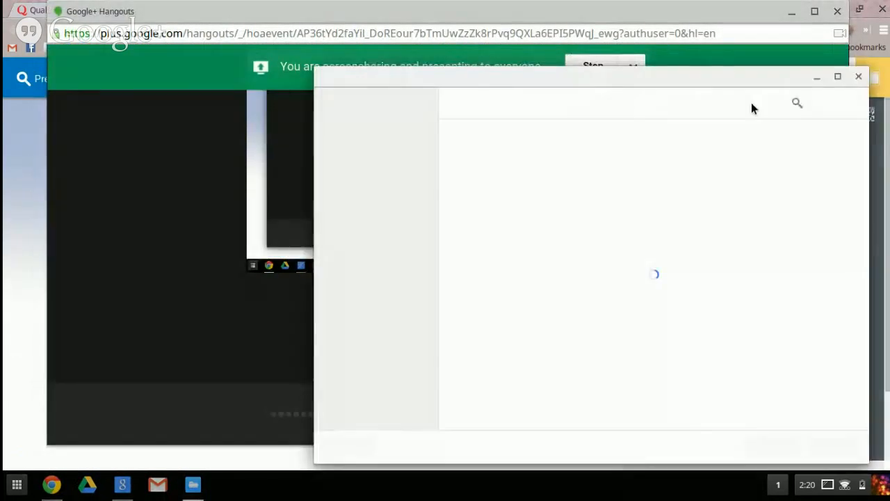
pyautogui.click(861, 78)
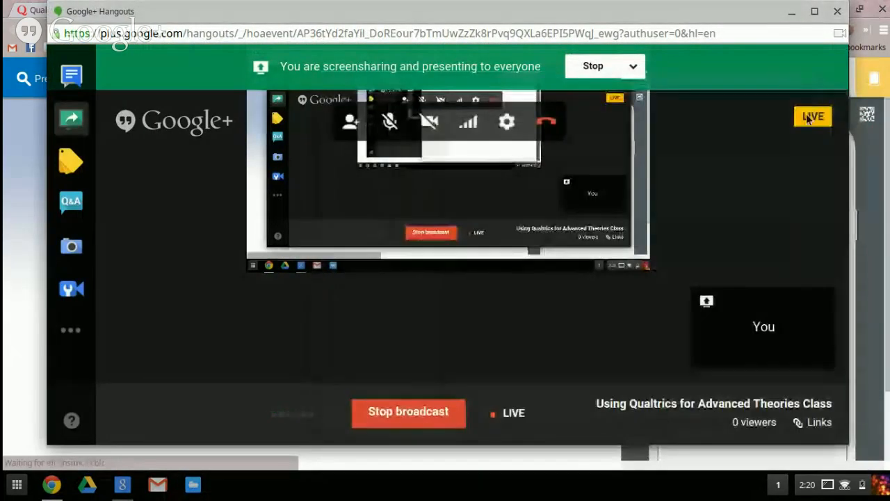
pyautogui.click(420, 413)
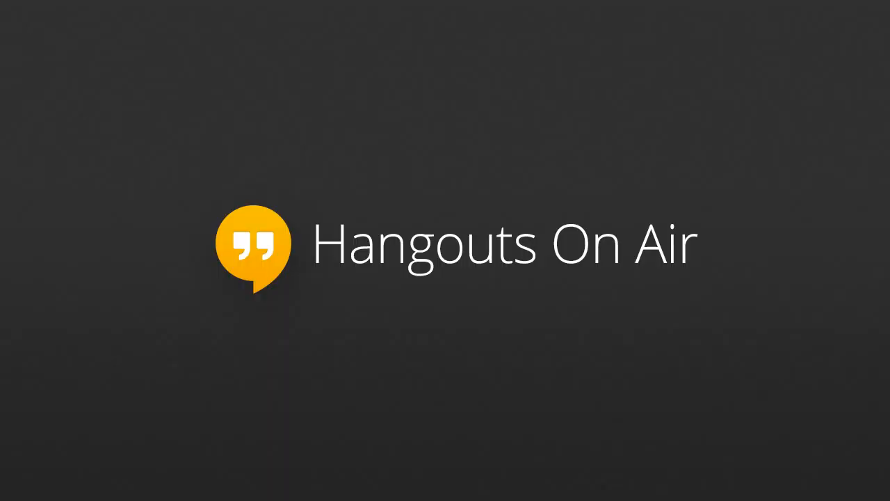